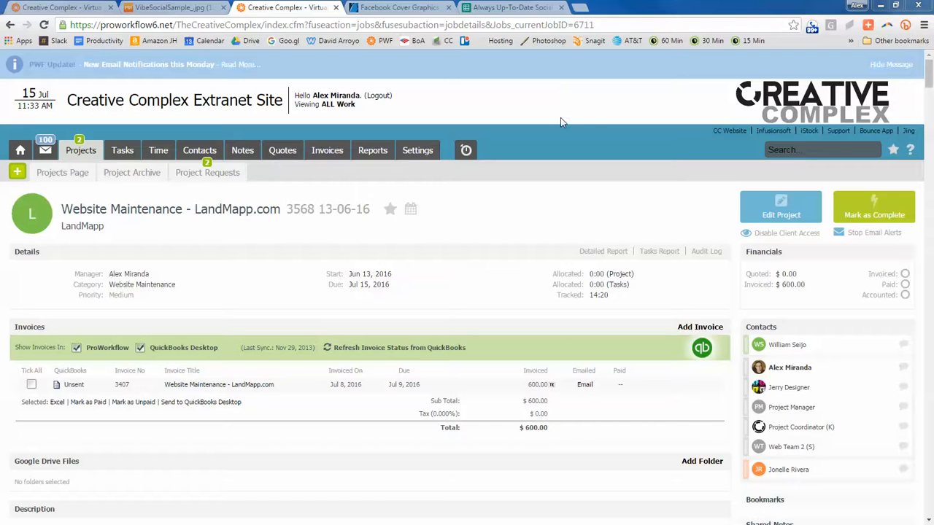
Review the LandMapp.com website maintenance project, from its checklist description through its full task list
{"action": "scroll", "coordinate": [560, 122], "scroll_direction": "down", "scroll_amount": 8}
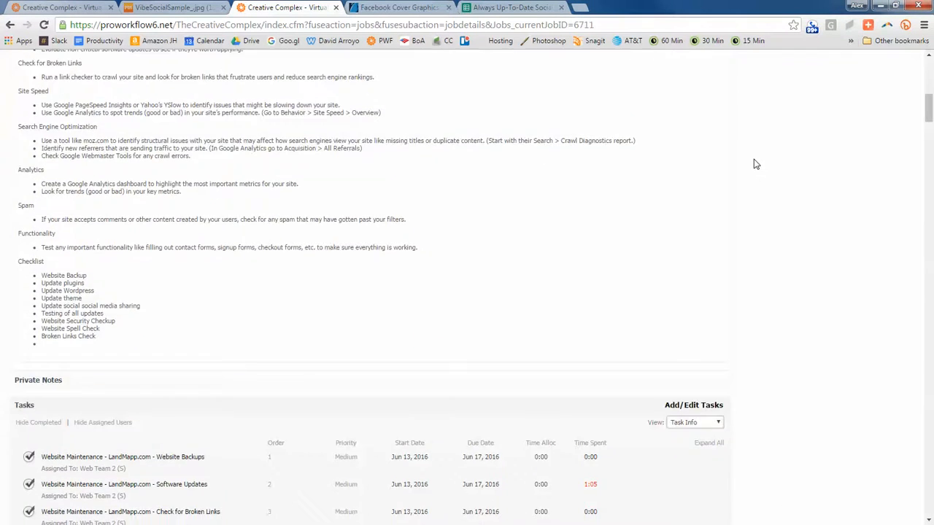
{"action": "scroll", "coordinate": [756, 164], "scroll_direction": "down", "scroll_amount": 3}
{"action": "scroll", "coordinate": [756, 164], "scroll_direction": "down", "scroll_amount": 10}
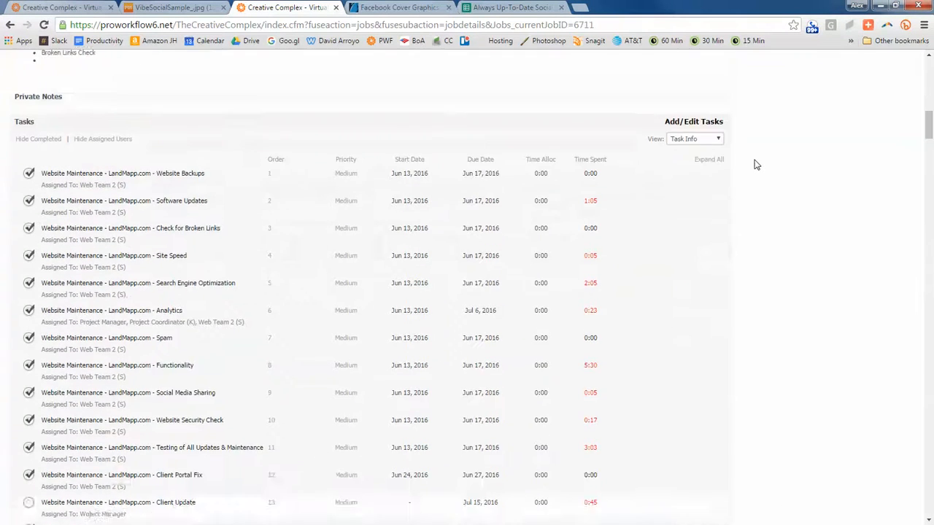
{"action": "scroll", "coordinate": [756, 164], "scroll_direction": "up", "scroll_amount": 5}
{"action": "scroll", "coordinate": [756, 164], "scroll_direction": "down", "scroll_amount": 2}
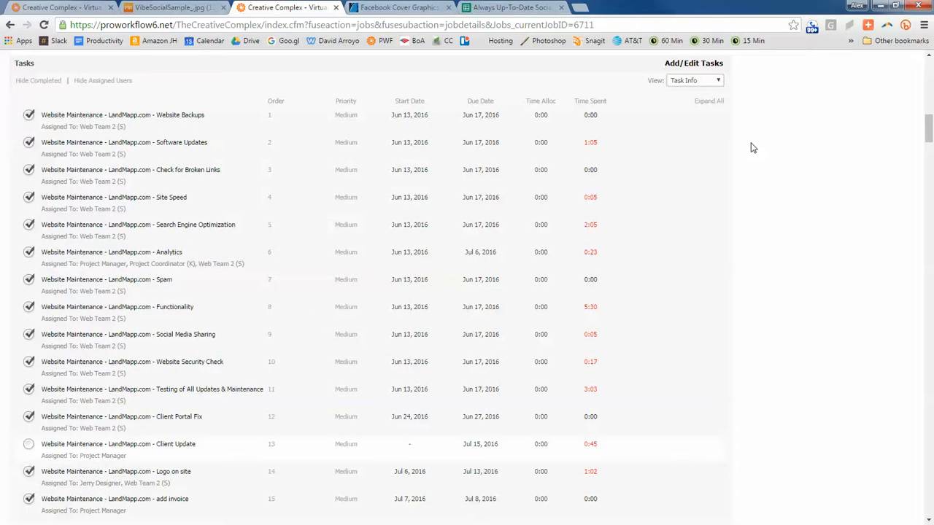
{"action": "scroll", "coordinate": [753, 148], "scroll_direction": "down", "scroll_amount": 3}
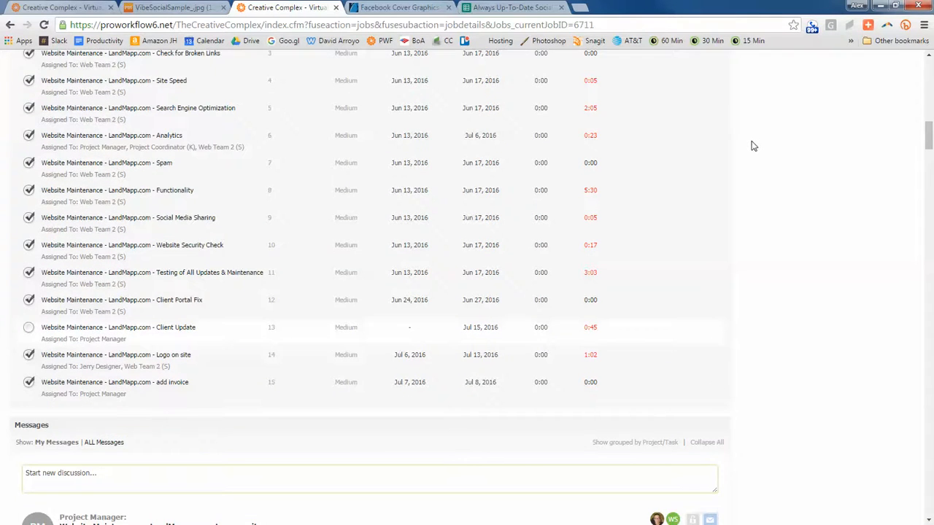
{"action": "scroll", "coordinate": [754, 147], "scroll_direction": "up", "scroll_amount": 4}
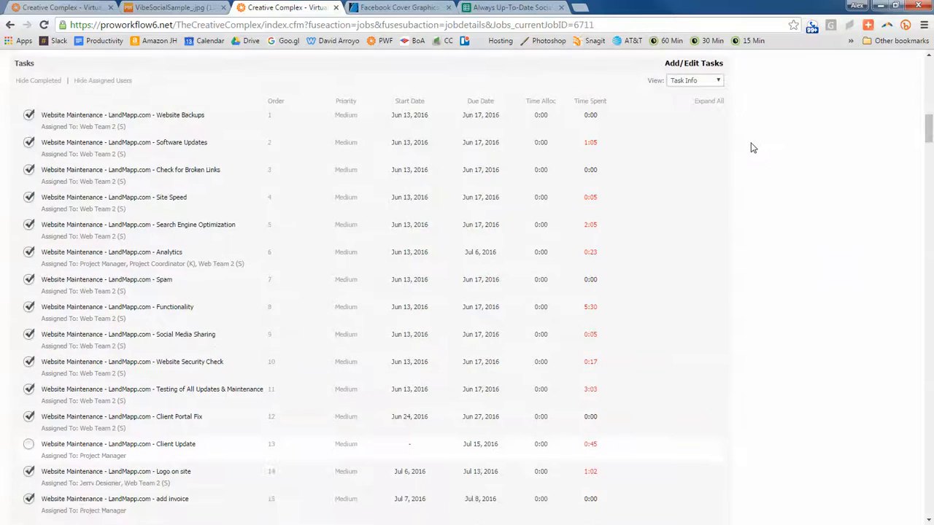
{"action": "scroll", "coordinate": [752, 146], "scroll_direction": "up", "scroll_amount": 15}
{"action": "scroll", "coordinate": [346, 134], "scroll_direction": "down", "scroll_amount": 3}
{"action": "scroll", "coordinate": [508, 136], "scroll_direction": "down", "scroll_amount": 10}
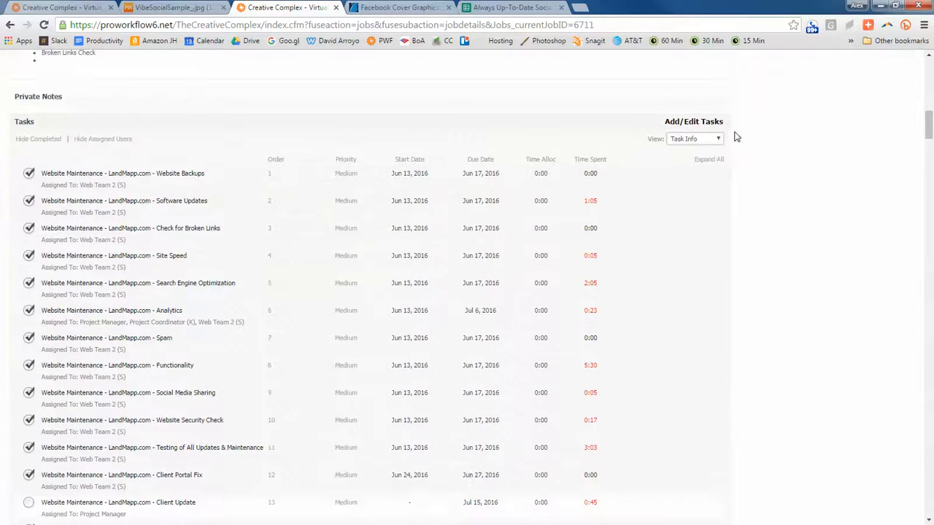
View the existing project tasks in the task editor, close it, and look through the task list on the project page
{"action": "left_click", "coordinate": [692, 123]}
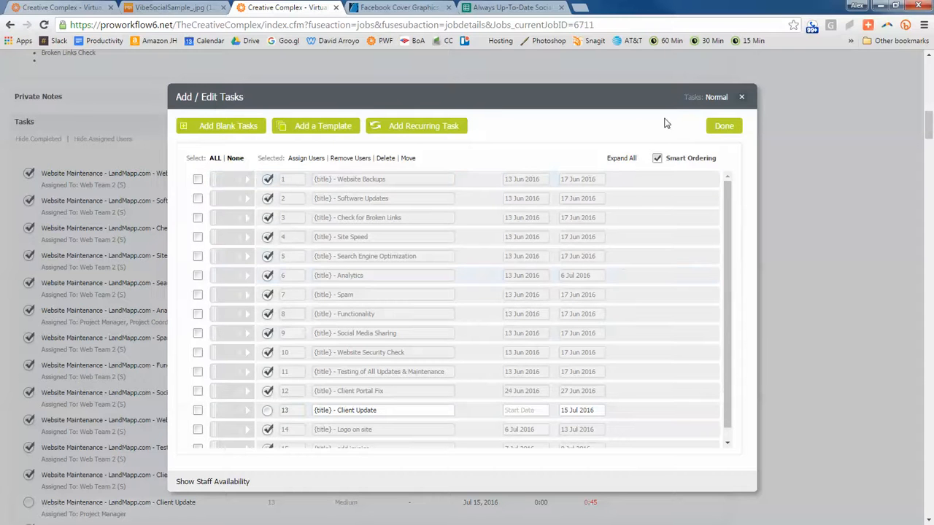
{"action": "left_click", "coordinate": [742, 97]}
{"action": "scroll", "coordinate": [385, 195], "scroll_direction": "down", "scroll_amount": 2}
{"action": "scroll", "coordinate": [494, 200], "scroll_direction": "down", "scroll_amount": 15}
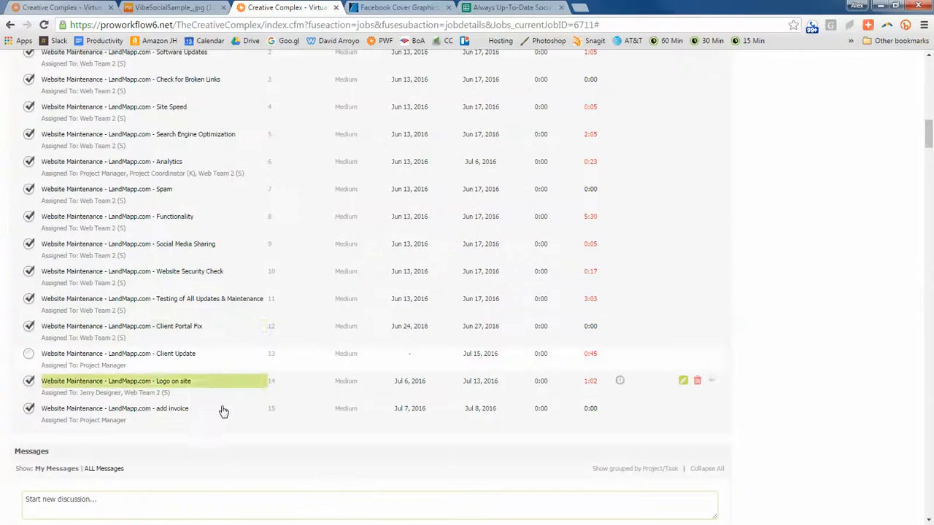
{"action": "scroll", "coordinate": [236, 200], "scroll_direction": "up", "scroll_amount": 3}
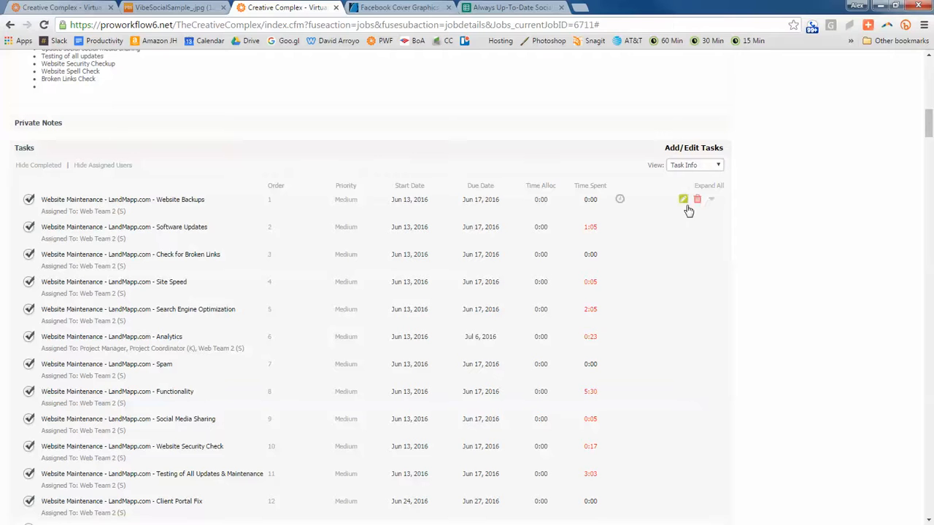
Expand and collapse the details of the Website Backups task and look over the remaining tasks
{"action": "left_click", "coordinate": [710, 203]}
{"action": "left_click", "coordinate": [710, 203]}
{"action": "left_click", "coordinate": [712, 204]}
{"action": "left_click", "coordinate": [712, 204]}
{"action": "left_click", "coordinate": [712, 203]}
{"action": "left_click", "coordinate": [712, 204]}
{"action": "scroll", "coordinate": [712, 207], "scroll_direction": "down", "scroll_amount": 3}
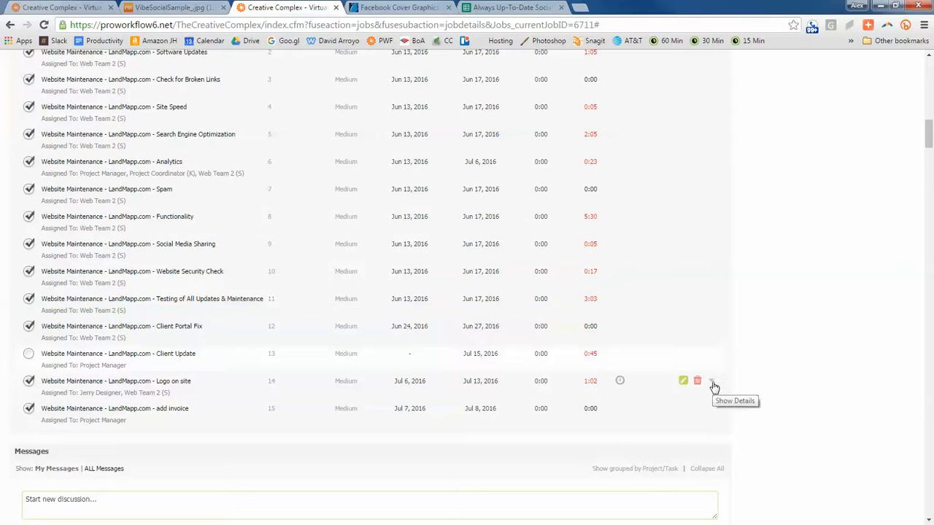
{"action": "scroll", "coordinate": [714, 387], "scroll_direction": "up", "scroll_amount": 3}
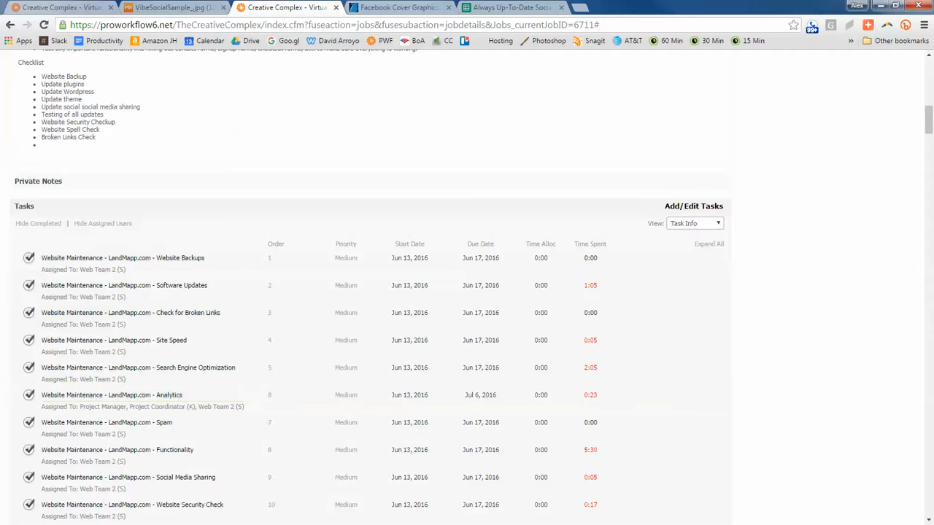
{"action": "left_click", "coordinate": [148, 26]}
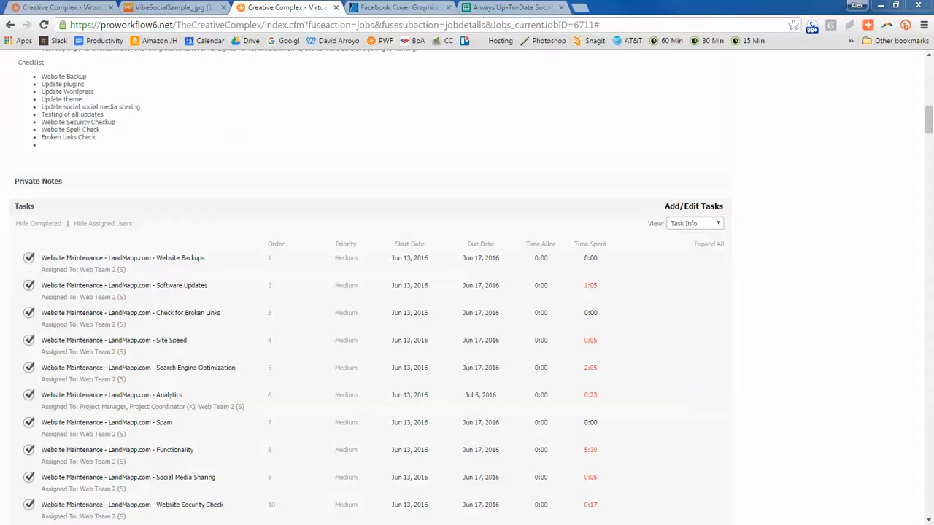
{"action": "scroll", "coordinate": [765, 217], "scroll_direction": "down", "scroll_amount": 3}
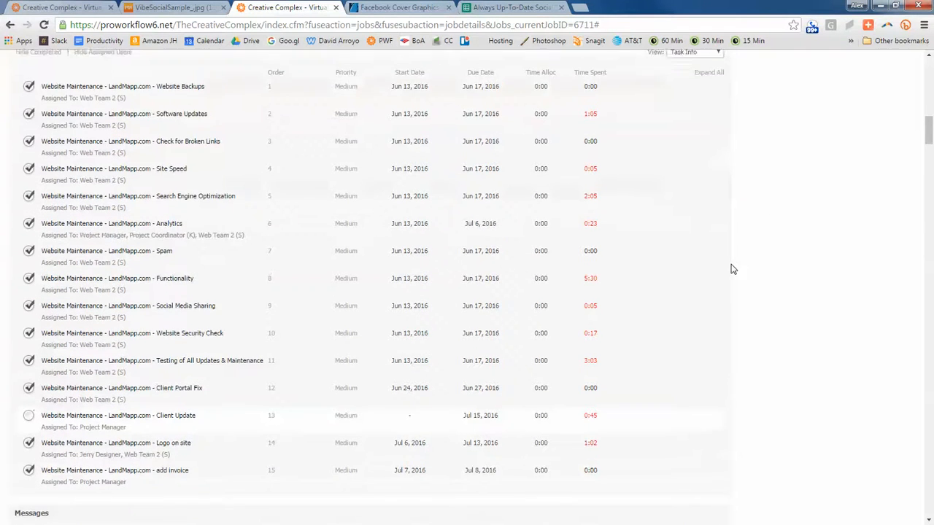
{"action": "scroll", "coordinate": [732, 264], "scroll_direction": "up", "scroll_amount": 3}
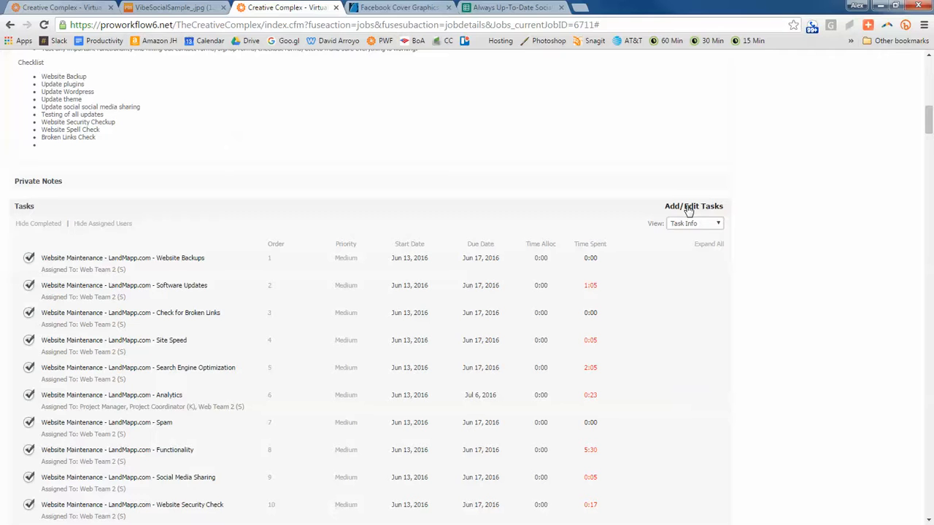
Add 10 blank tasks to the project through the task editor
{"action": "left_click", "coordinate": [688, 207]}
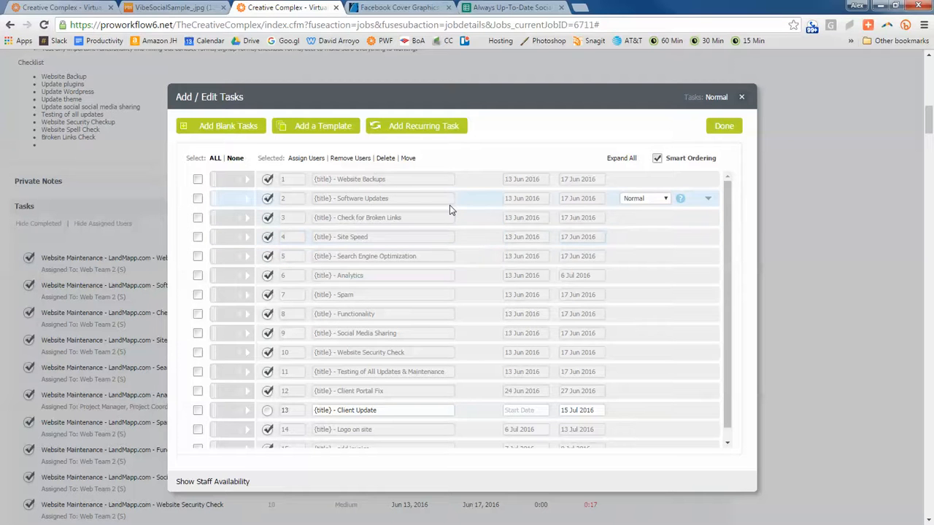
{"action": "scroll", "coordinate": [450, 218], "scroll_direction": "down", "scroll_amount": 1}
{"action": "scroll", "coordinate": [450, 219], "scroll_direction": "up", "scroll_amount": 1}
{"action": "left_click", "coordinate": [204, 128]}
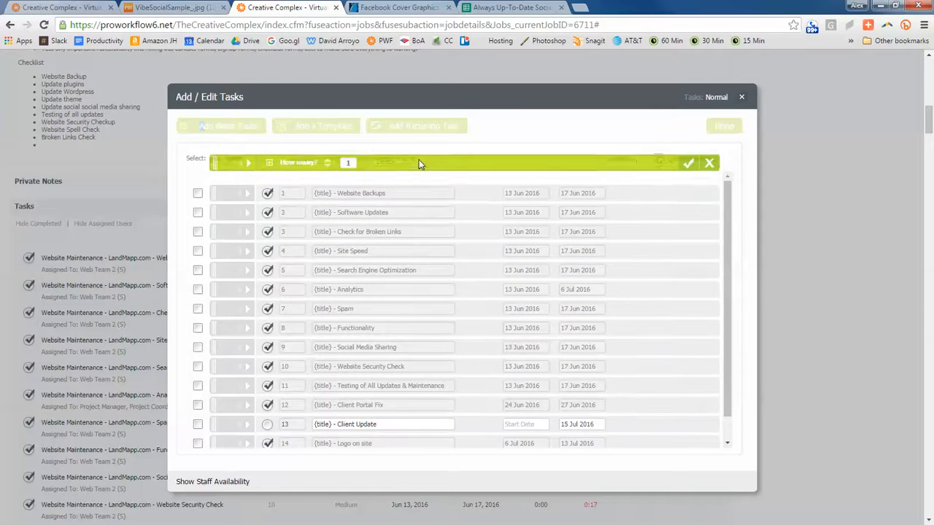
{"action": "left_click", "coordinate": [327, 177]}
{"action": "left_click", "coordinate": [328, 176]}
{"action": "left_click", "coordinate": [328, 177]}
{"action": "left_click", "coordinate": [328, 177]}
{"action": "left_click", "coordinate": [328, 177]}
{"action": "left_click", "coordinate": [328, 177]}
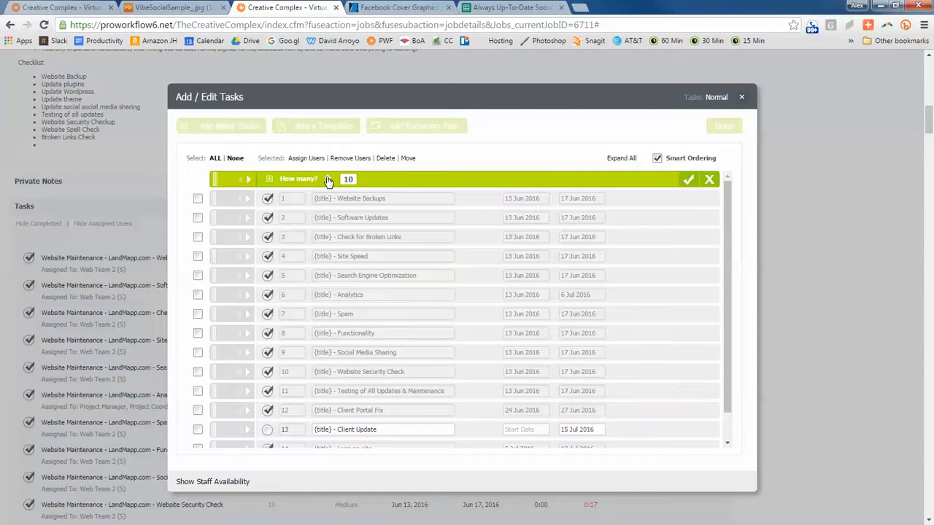
{"action": "left_click", "coordinate": [689, 180]}
Enter the title variable followed by a hyphen, "{title} -", as the name of all ten new tasks
{"action": "left_click", "coordinate": [369, 154]}
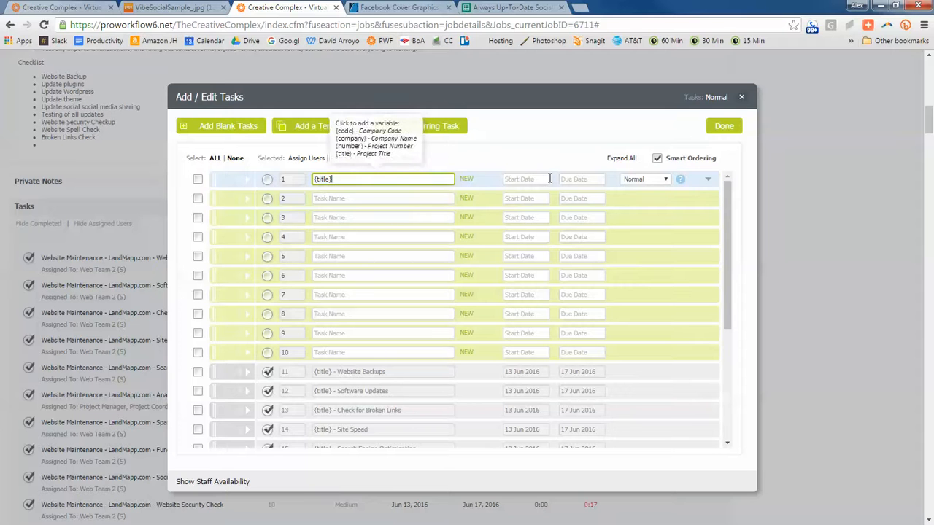
{"action": "type", "text": "-"}
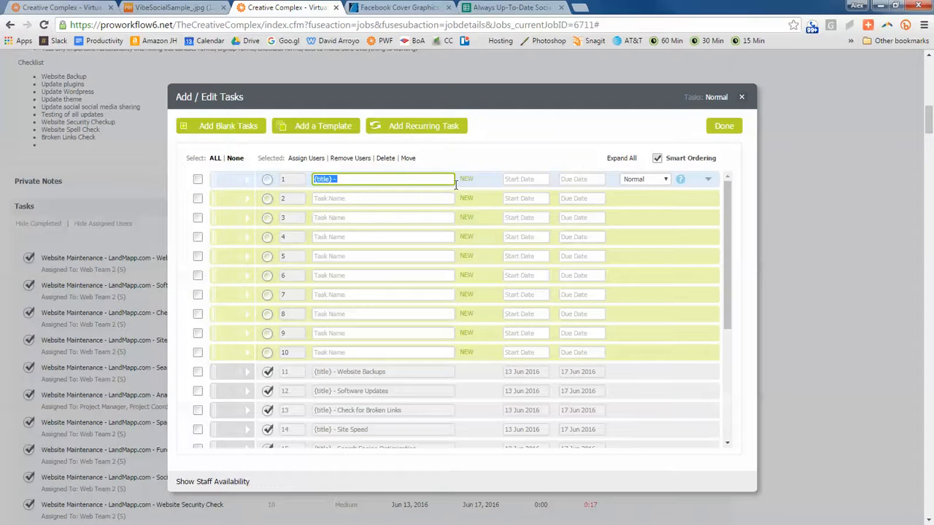
{"action": "left_click", "coordinate": [358, 198]}
{"action": "type", "text": "{title} -"}
{"action": "left_click", "coordinate": [330, 218]}
{"action": "type", "text": "{title} -"}
{"action": "left_click", "coordinate": [330, 237]}
{"action": "type", "text": "{title} -"}
{"action": "left_click", "coordinate": [330, 256]}
{"action": "type", "text": "{title} -"}
{"action": "left_click", "coordinate": [330, 275]}
{"action": "type", "text": "{title} -"}
{"action": "left_click", "coordinate": [330, 294]}
{"action": "type", "text": "{title} -"}
{"action": "left_click", "coordinate": [330, 313]}
{"action": "type", "text": "{title} -"}
{"action": "left_click", "coordinate": [330, 332]}
{"action": "left_click", "coordinate": [330, 352]}
{"action": "type", "text": "{title} -"}
{"action": "left_click", "coordinate": [330, 179]}
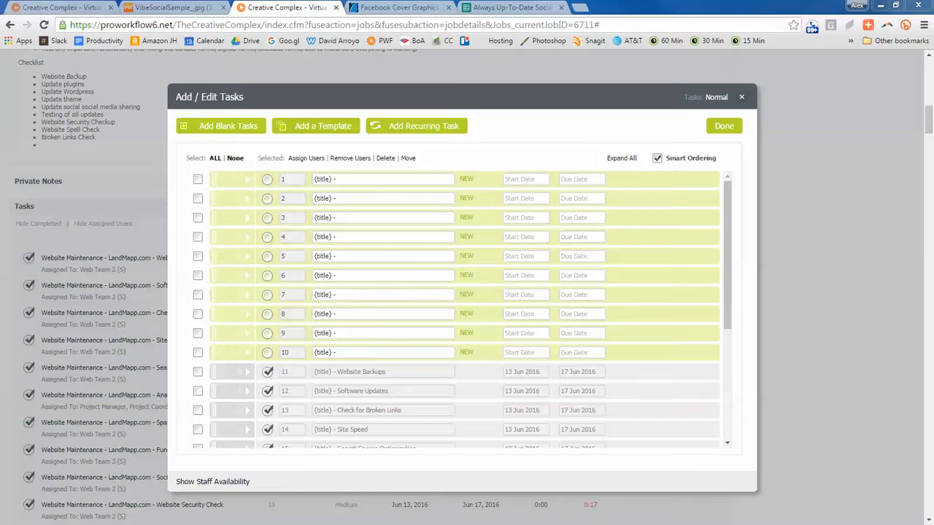
Replace the name of the first new task with "PROJECT UPDATES"
{"action": "left_click", "coordinate": [370, 181]}
{"action": "key", "text": "ctrl+a"}
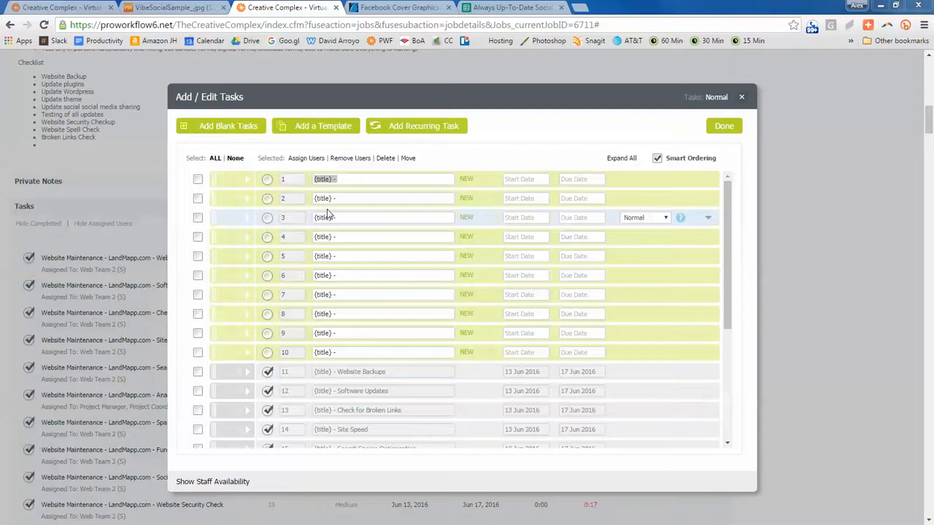
{"action": "left_click", "coordinate": [361, 179]}
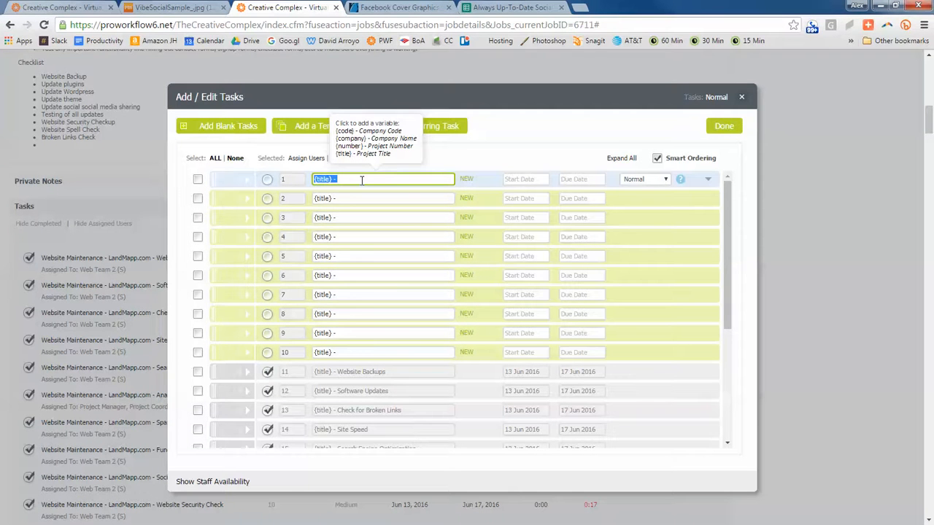
{"action": "type", "text": "PROJECT UPDATES"}
{"action": "double_click", "coordinate": [363, 180]}
{"action": "left_click", "coordinate": [365, 198]}
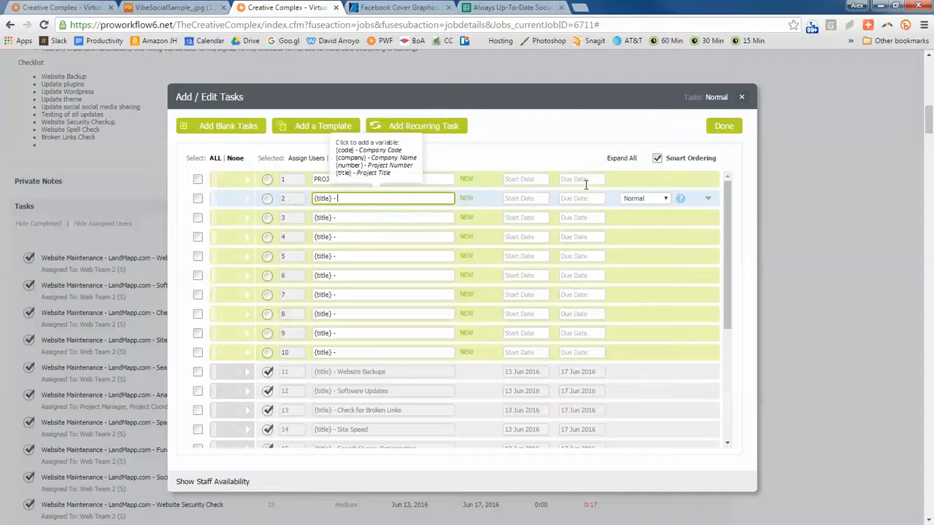
Set the style of the PROJECT UPDATES task to Heading
{"action": "left_click", "coordinate": [642, 179]}
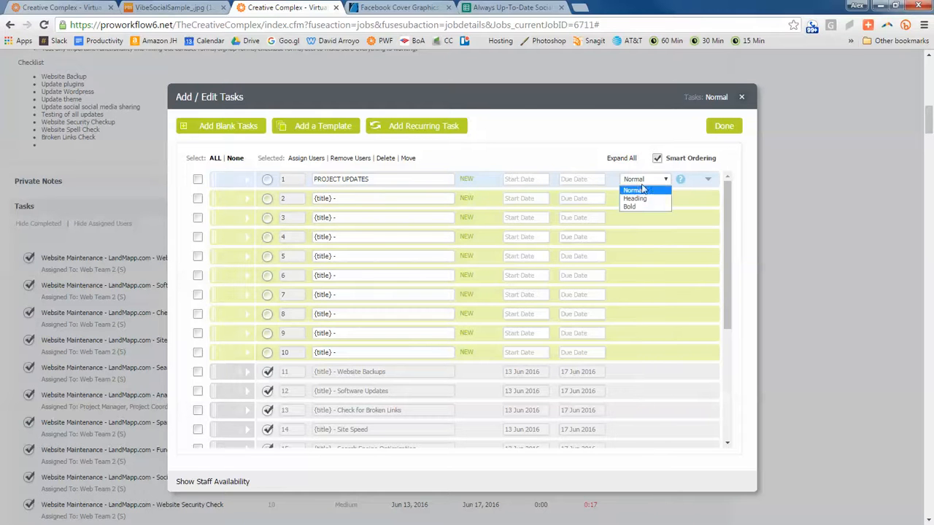
{"action": "left_click", "coordinate": [642, 207]}
{"action": "left_click", "coordinate": [645, 181]}
{"action": "left_click", "coordinate": [646, 200]}
Indent the four tasks below PROJECT UPDATES one level as its subtasks 1.1 to 1.4
{"action": "left_click", "coordinate": [249, 203]}
{"action": "left_click", "coordinate": [248, 218]}
{"action": "left_click", "coordinate": [248, 237]}
{"action": "left_click", "coordinate": [248, 257]}
Complete the names of subtasks 1.1 and 1.2 as "{title} - Client Update" and "{title} - Project Manager Update"
{"action": "left_click", "coordinate": [372, 198]}
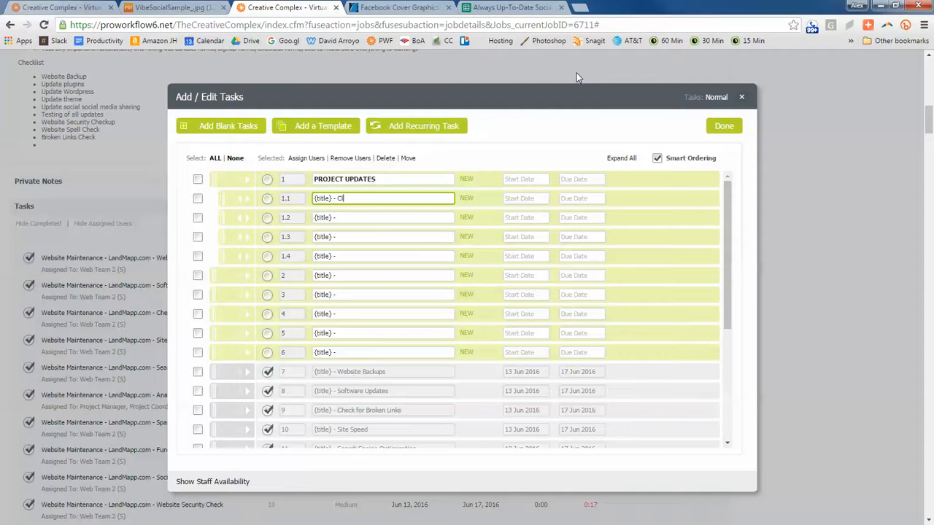
{"action": "type", "text": "Clin"}
{"action": "key", "text": "BackSpace"}
{"action": "type", "text": "ent Update"}
{"action": "left_click", "coordinate": [389, 216]}
{"action": "type", "text": "Project Manag"}
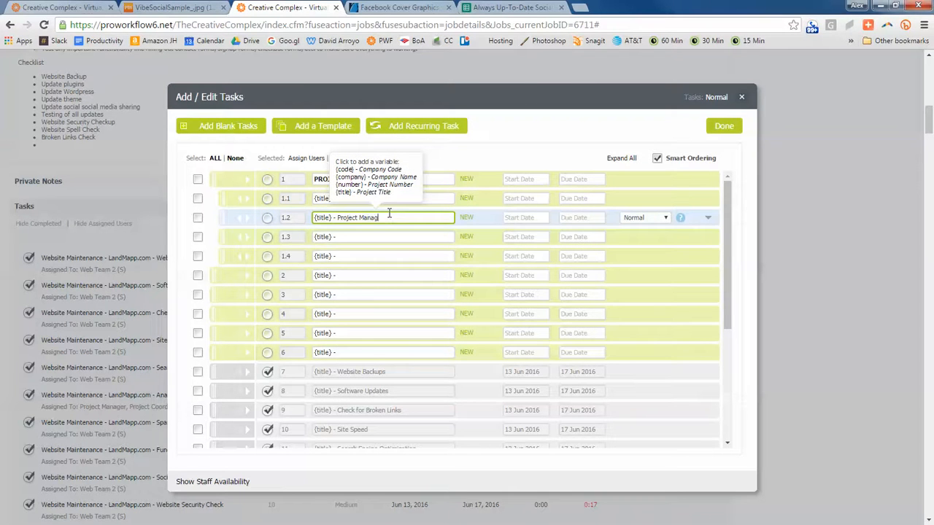
{"action": "type", "text": "er Update"}
Complete the name of subtask 1.3 as "{title} - Invoice Project"
{"action": "left_click", "coordinate": [386, 236]}
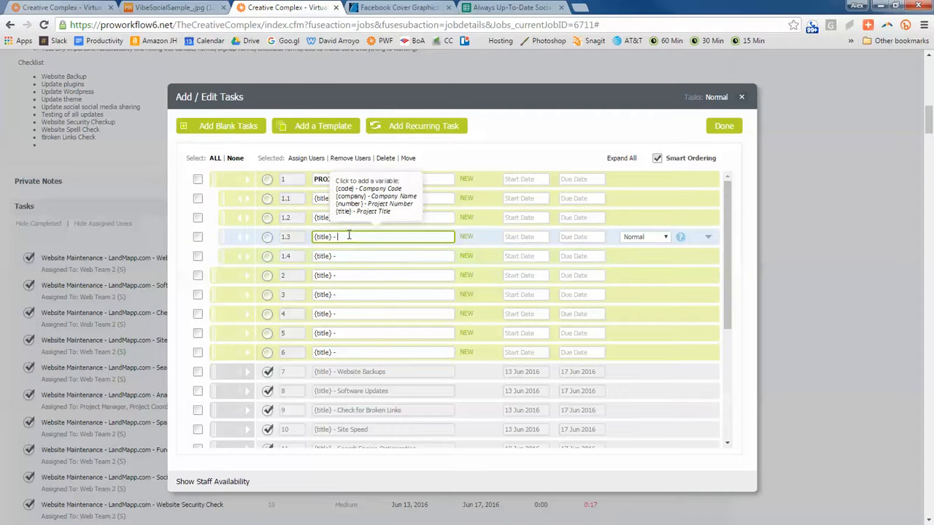
{"action": "scroll", "coordinate": [480, 161], "scroll_direction": "up", "scroll_amount": 1}
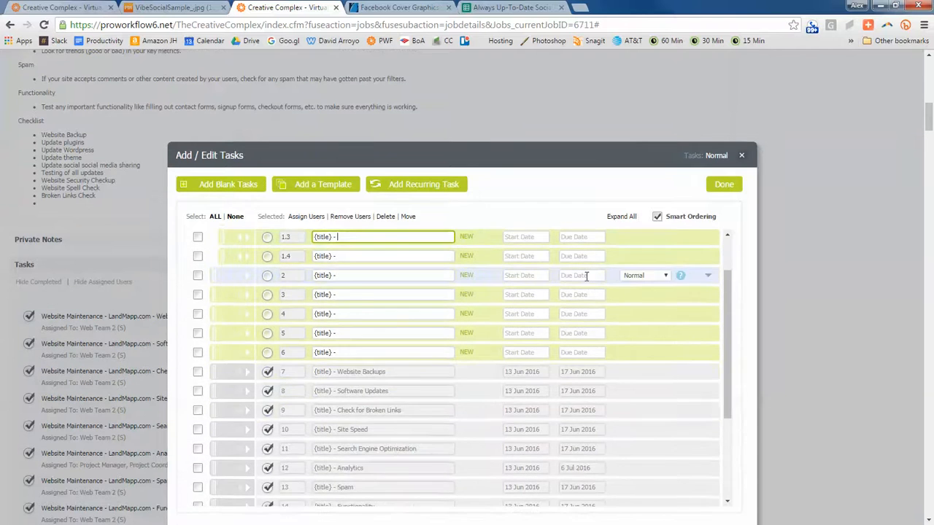
{"action": "scroll", "coordinate": [567, 273], "scroll_direction": "down", "scroll_amount": 1}
{"action": "type", "text": "INv"}
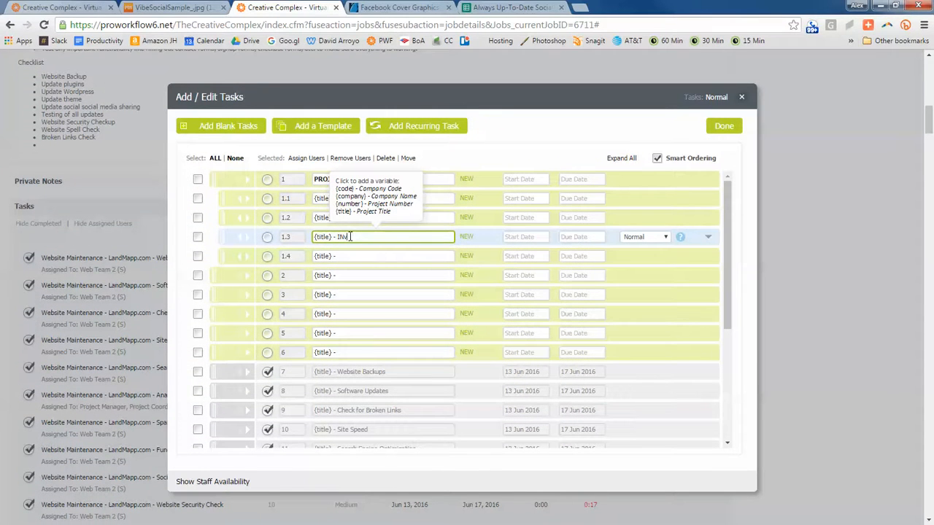
{"action": "type", "text": "oicnvoice Project"}
{"action": "key", "text": "Return"}
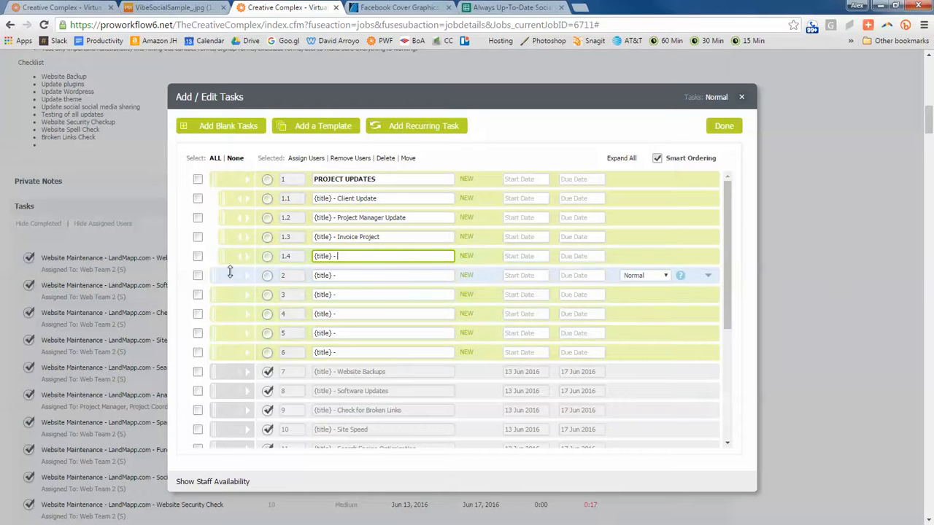
Set the style of the existing Website Backups task to Heading
{"action": "scroll", "coordinate": [230, 272], "scroll_direction": "down", "scroll_amount": 1}
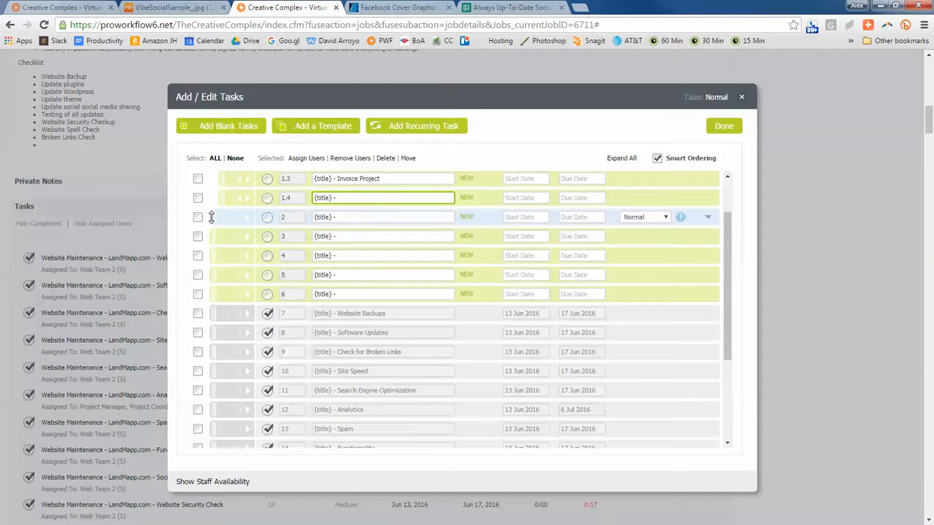
{"action": "scroll", "coordinate": [436, 269], "scroll_direction": "up", "scroll_amount": 1}
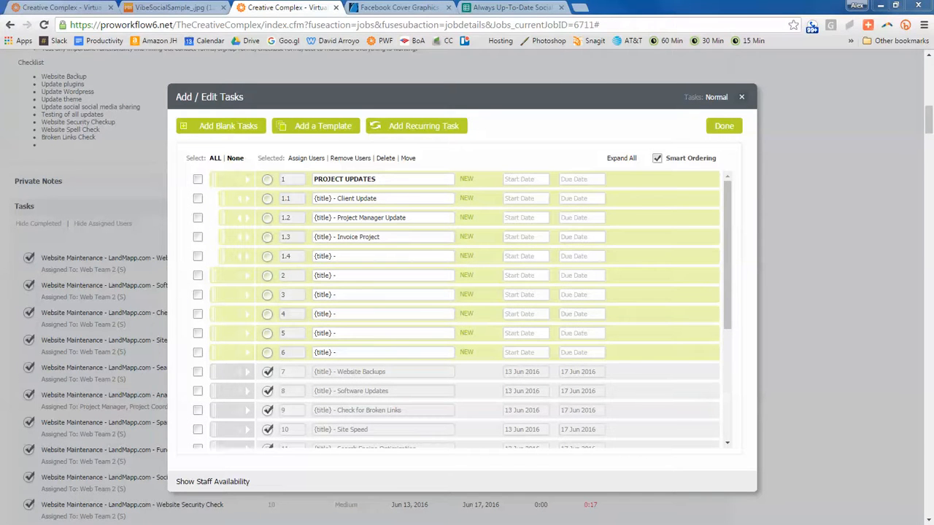
{"action": "scroll", "coordinate": [386, 336], "scroll_direction": "down", "scroll_amount": 4}
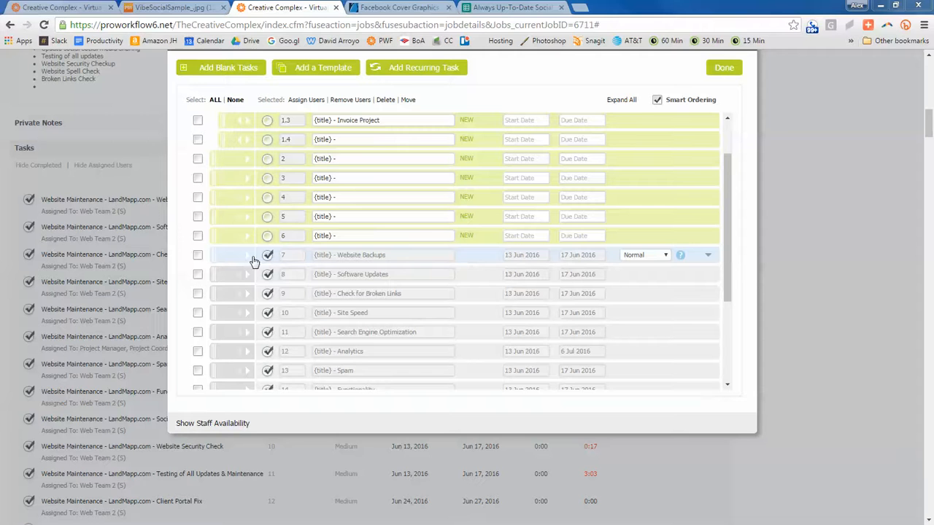
{"action": "left_click", "coordinate": [645, 253]}
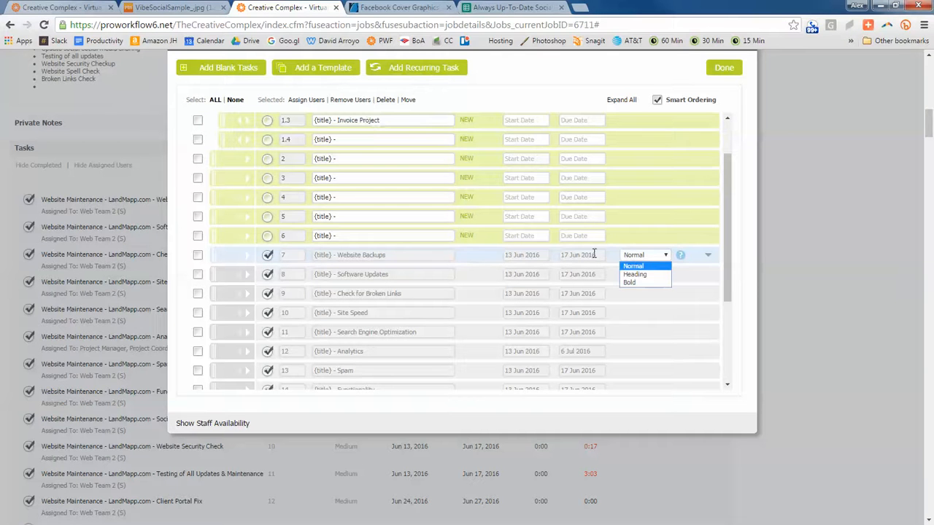
{"action": "left_click", "coordinate": [639, 274]}
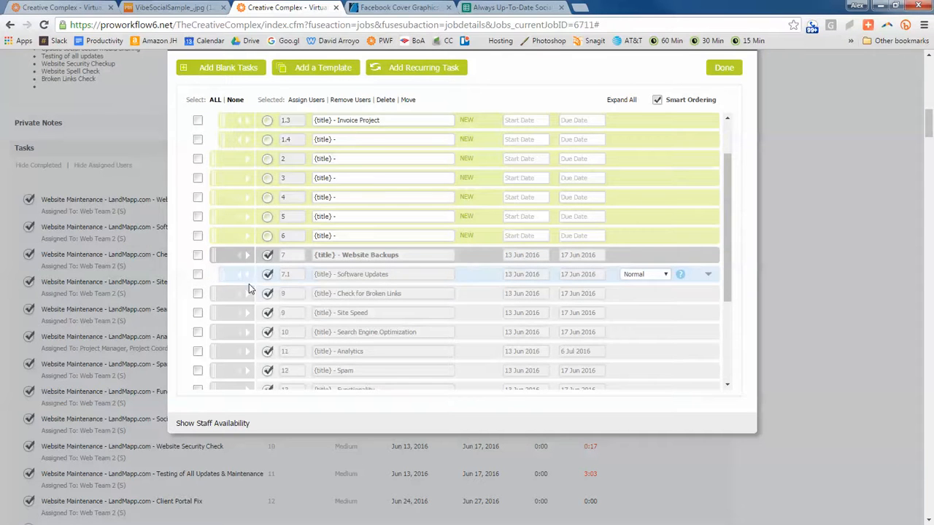
{"action": "left_click", "coordinate": [246, 276]}
{"action": "left_click", "coordinate": [248, 295]}
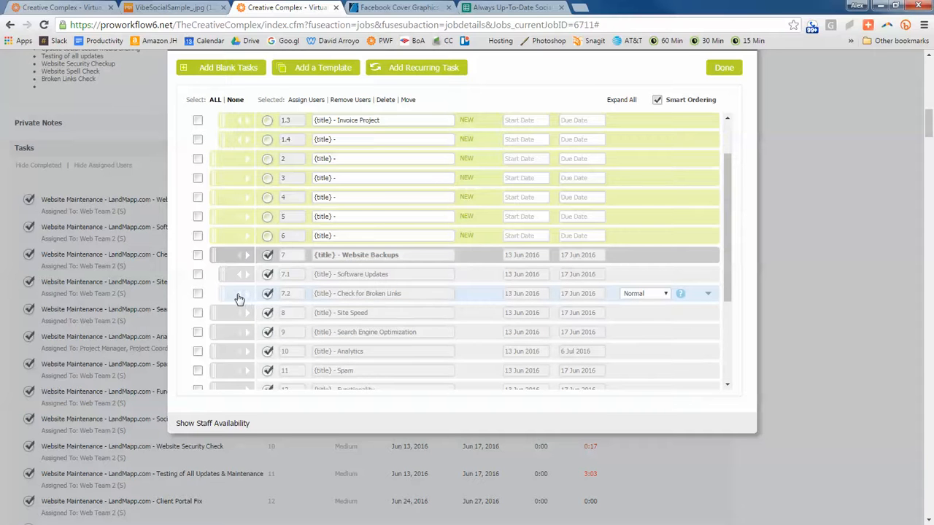
{"action": "left_click", "coordinate": [239, 295]}
{"action": "left_click", "coordinate": [240, 276]}
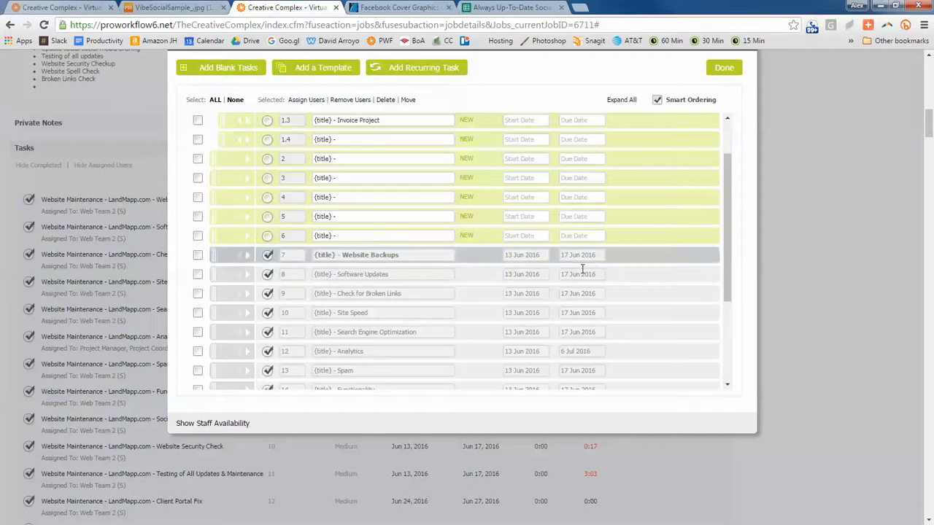
Set the Website Backups task's style back to Normal and rename blank task 6 directly above it as "MAINTENANCE TASKS"
{"action": "left_click", "coordinate": [632, 256]}
{"action": "left_click", "coordinate": [635, 268]}
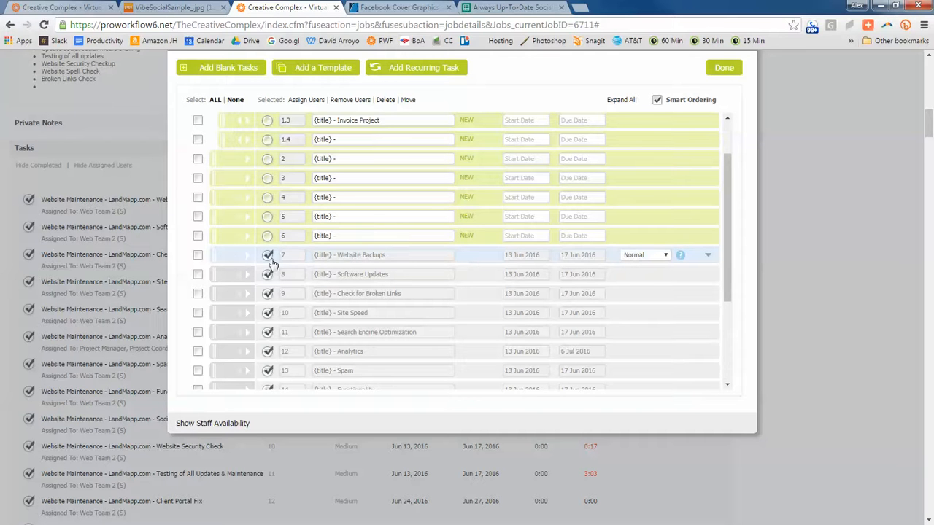
{"action": "left_click", "coordinate": [374, 235]}
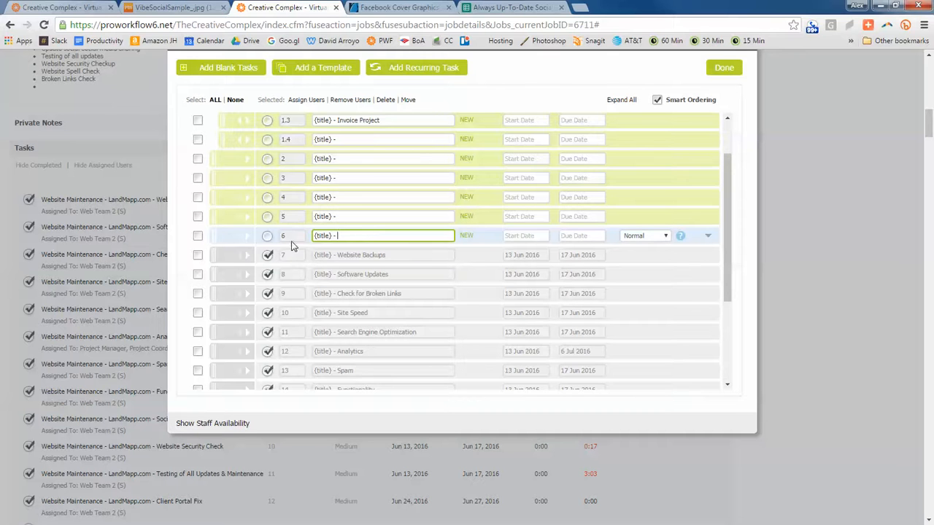
{"action": "mouse_move", "coordinate": [359, 238]}
{"action": "key", "text": "ctrl+a"}
{"action": "type", "text": "M"}
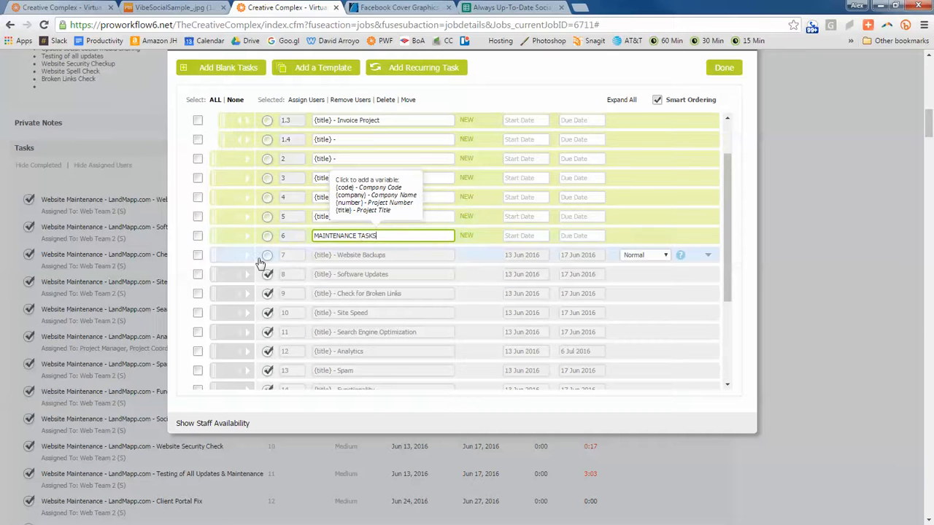
Indent the eleven tasks from Website Backups through Testing of All Updates & Maintenance one level under MAINTENANCE TASKS
{"action": "left_click", "coordinate": [249, 259]}
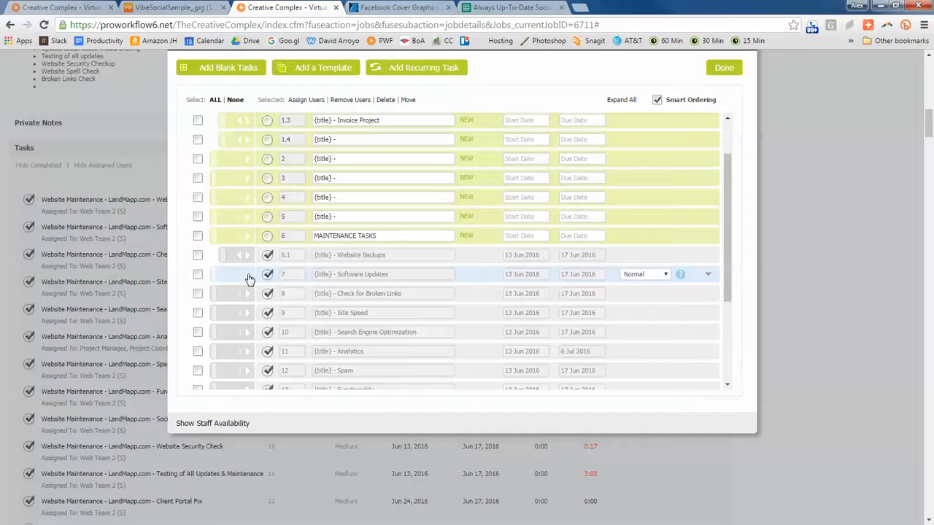
{"action": "left_click", "coordinate": [247, 277]}
{"action": "left_click", "coordinate": [247, 296]}
{"action": "scroll", "coordinate": [248, 299], "scroll_direction": "down", "scroll_amount": 1}
{"action": "left_click", "coordinate": [248, 255]}
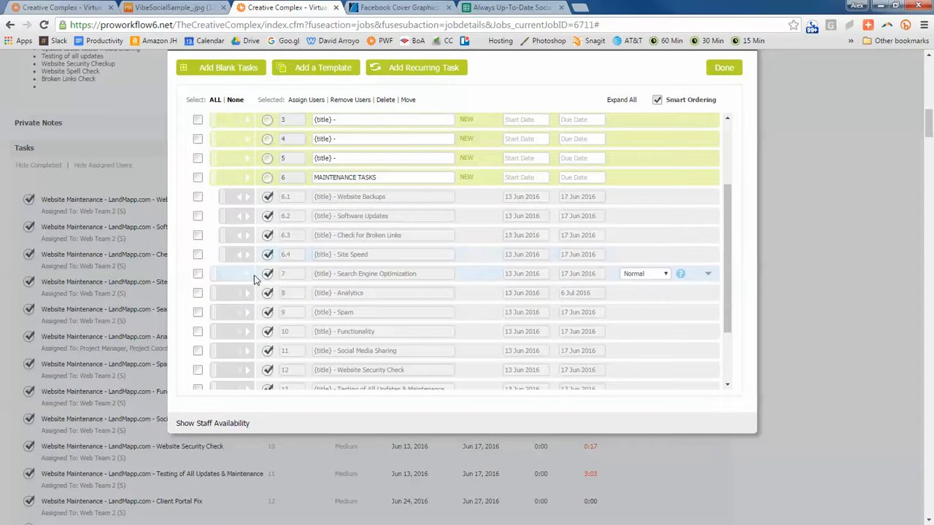
{"action": "left_click", "coordinate": [248, 276]}
{"action": "left_click", "coordinate": [247, 294]}
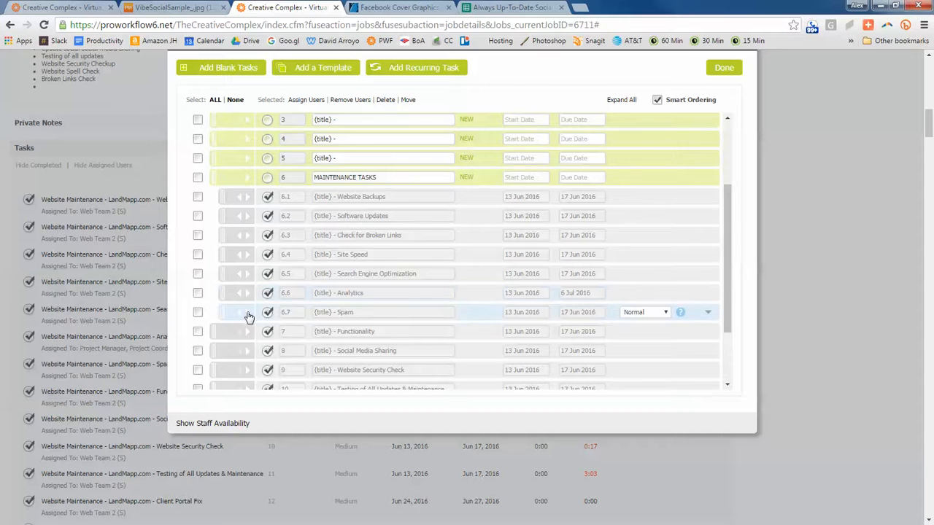
{"action": "left_click", "coordinate": [248, 313]}
{"action": "scroll", "coordinate": [248, 312], "scroll_direction": "down", "scroll_amount": 1}
{"action": "left_click", "coordinate": [248, 273]}
{"action": "left_click", "coordinate": [247, 292]}
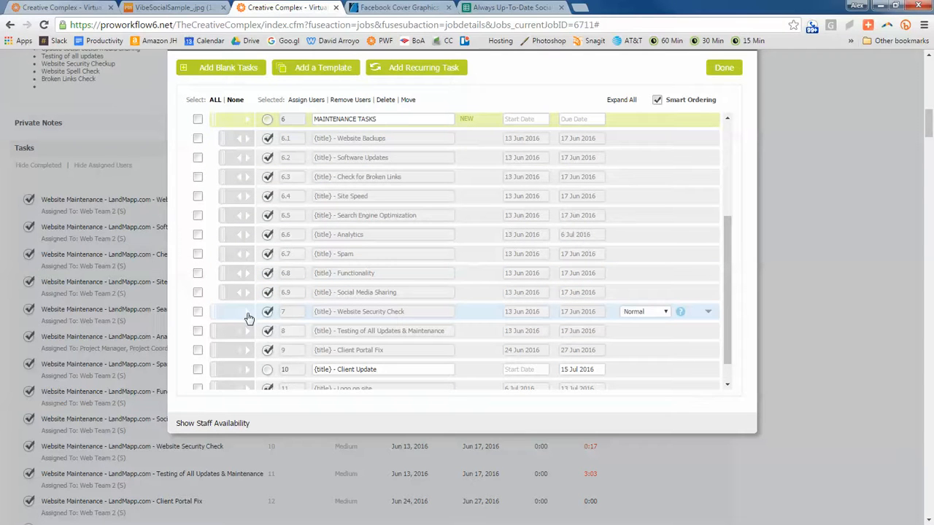
{"action": "left_click", "coordinate": [247, 313]}
{"action": "scroll", "coordinate": [369, 312], "scroll_direction": "down", "scroll_amount": 1}
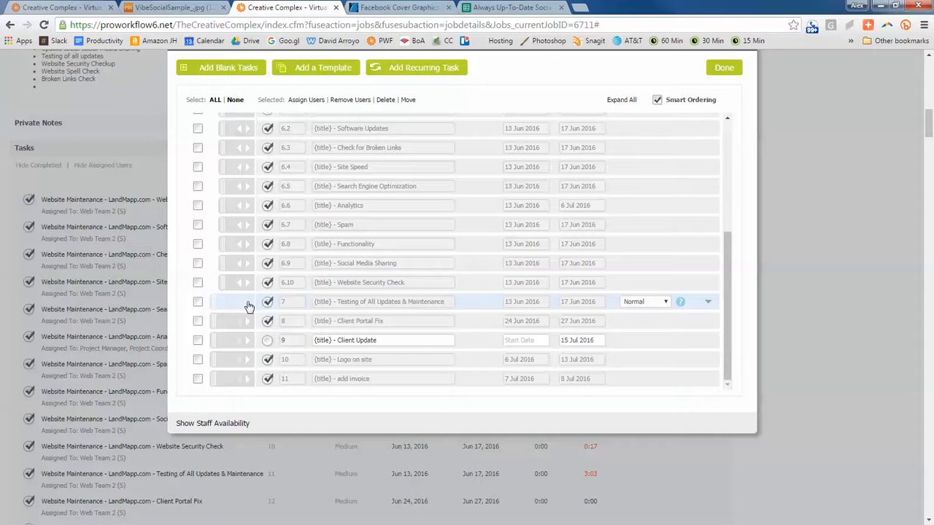
{"action": "left_click", "coordinate": [248, 303]}
Move a blank task directly below Testing of All Updates & Maintenance and name it "CLIENT UPDATES"
{"action": "scroll", "coordinate": [301, 317], "scroll_direction": "down", "scroll_amount": 1}
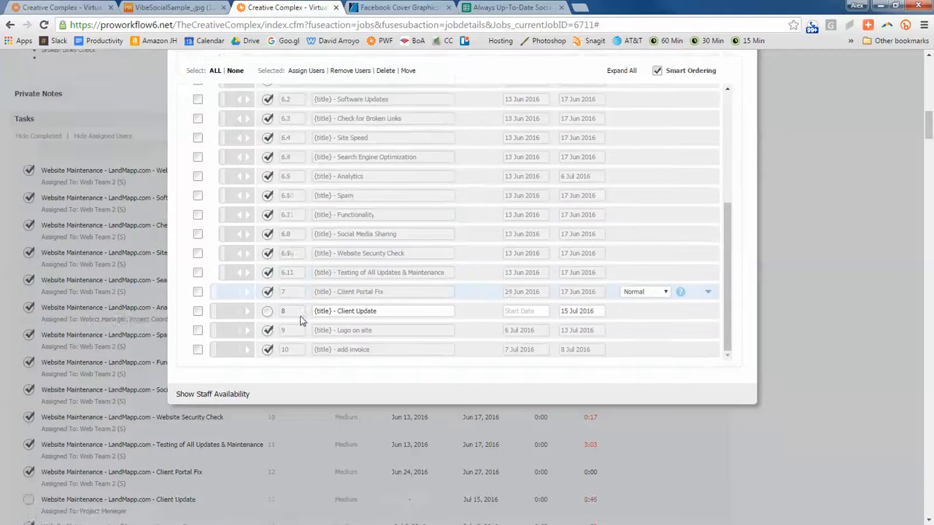
{"action": "scroll", "coordinate": [300, 321], "scroll_direction": "down", "scroll_amount": 2}
{"action": "scroll", "coordinate": [291, 180], "scroll_direction": "up", "scroll_amount": 3}
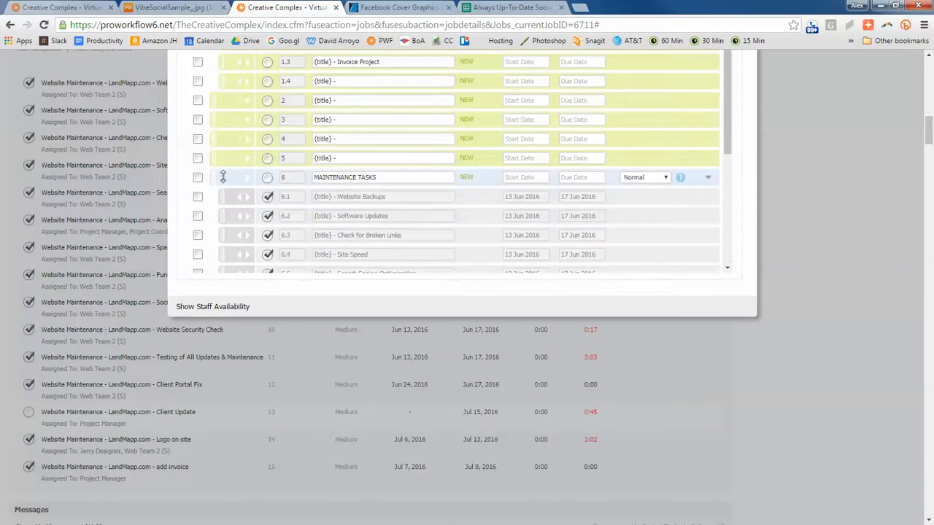
{"action": "scroll", "coordinate": [243, 178], "scroll_direction": "down", "scroll_amount": 3}
{"action": "left_click_drag", "start_coordinate": [222, 107], "coordinate": [459, 182]}
{"action": "left_click", "coordinate": [356, 185]}
{"action": "key", "text": "ctrl+a"}
{"action": "type", "text": "CLI"}
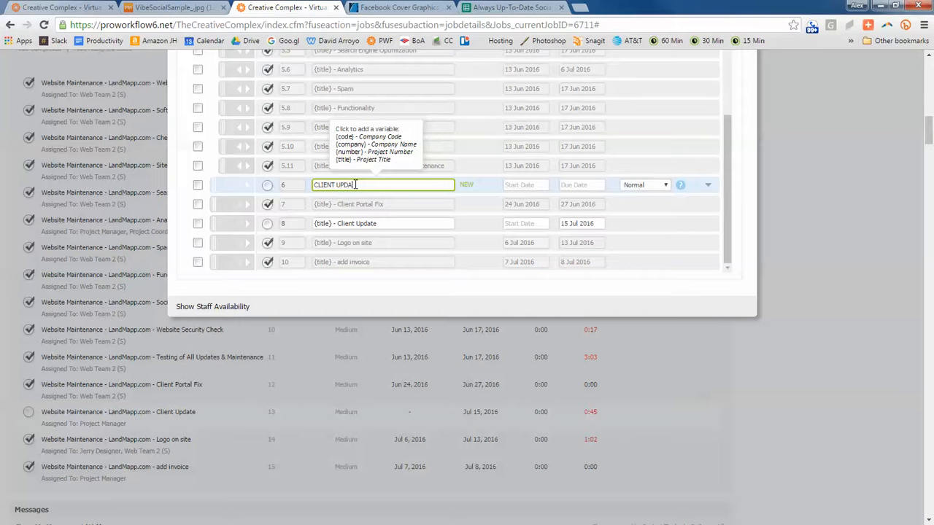
Indent Client Portal Fix, Client Update and Logo on site one level as subtasks of CLIENT UPDATES
{"action": "left_click", "coordinate": [246, 205]}
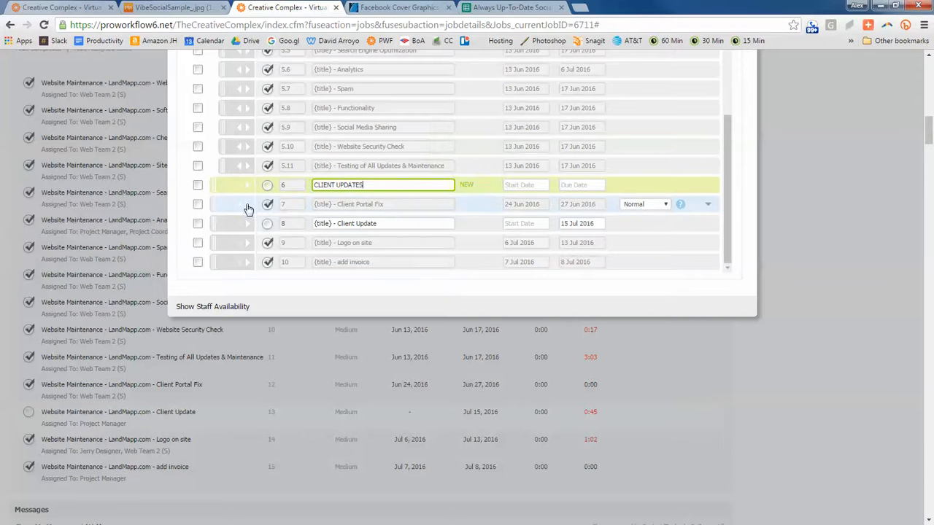
{"action": "left_click", "coordinate": [248, 224]}
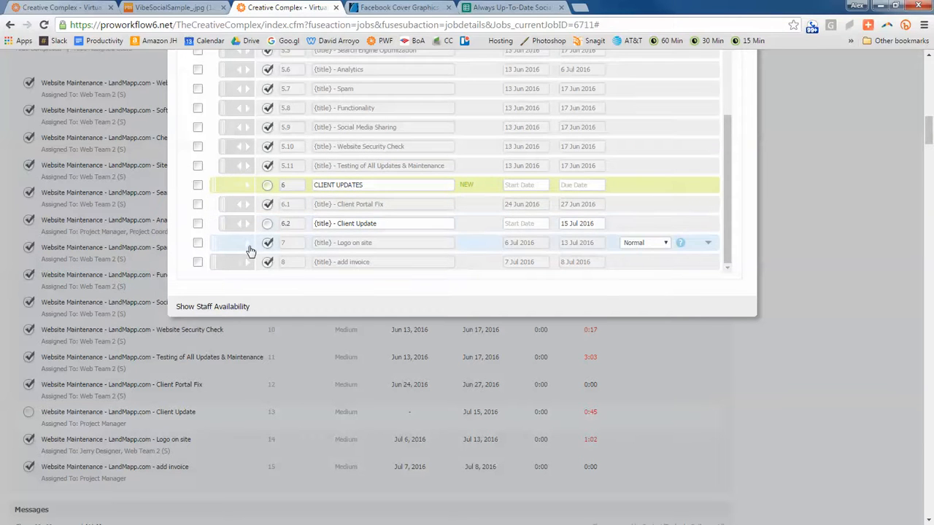
{"action": "left_click", "coordinate": [249, 248]}
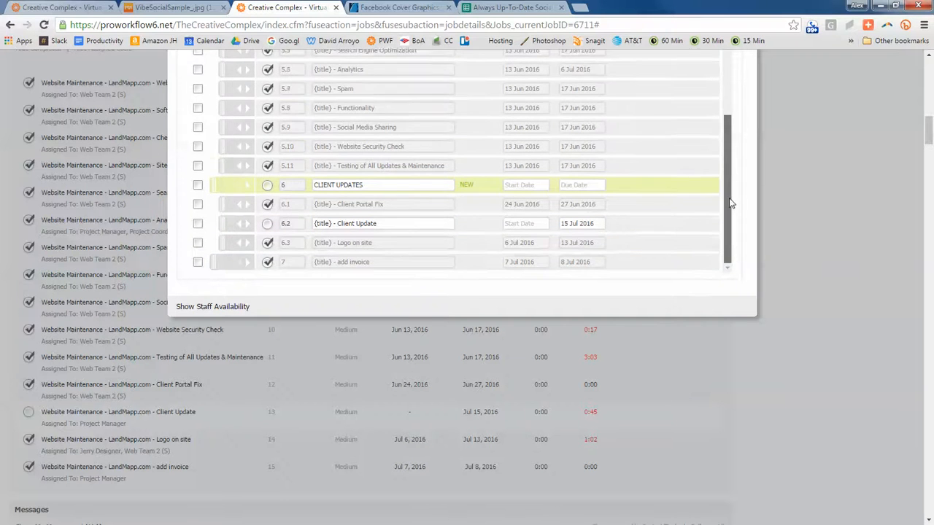
Indent blank tasks 3 and 4 above MAINTENANCE TASKS one level as subtasks of blank task 2
{"action": "scroll", "coordinate": [797, 192], "scroll_direction": "up", "scroll_amount": 3}
{"action": "scroll", "coordinate": [797, 192], "scroll_direction": "down", "scroll_amount": 1}
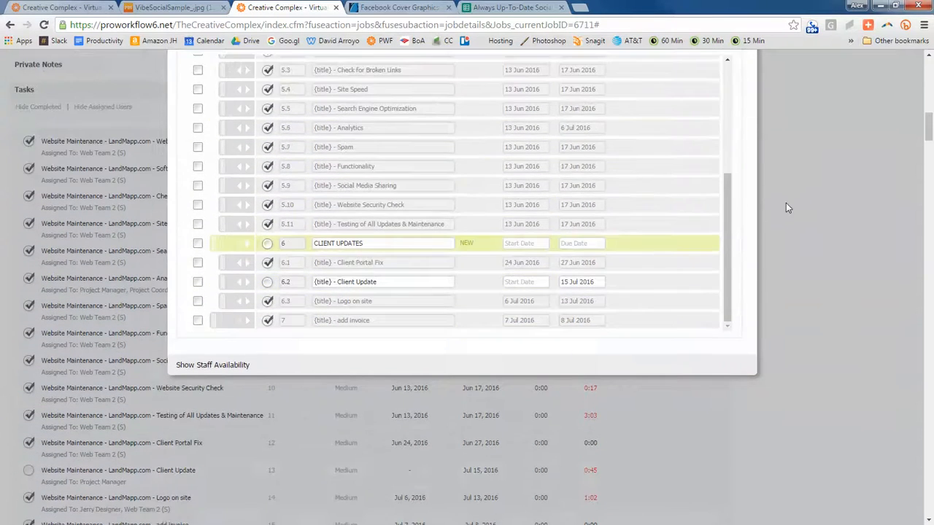
{"action": "left_click", "coordinate": [729, 240]}
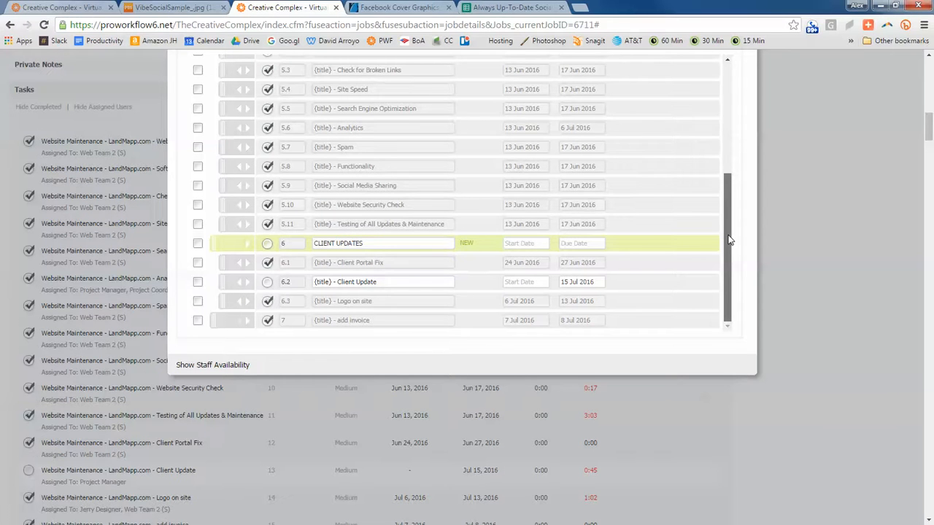
{"action": "left_click_drag", "start_coordinate": [730, 240], "coordinate": [725, 178]}
{"action": "scroll", "coordinate": [358, 156], "scroll_direction": "down", "scroll_amount": 2}
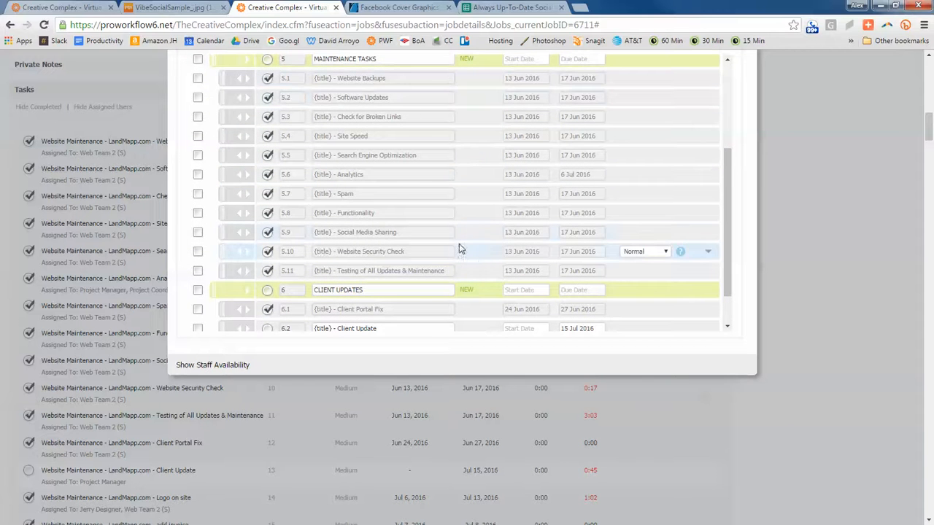
{"action": "scroll", "coordinate": [417, 280], "scroll_direction": "down", "scroll_amount": 1}
{"action": "scroll", "coordinate": [339, 189], "scroll_direction": "up", "scroll_amount": 3}
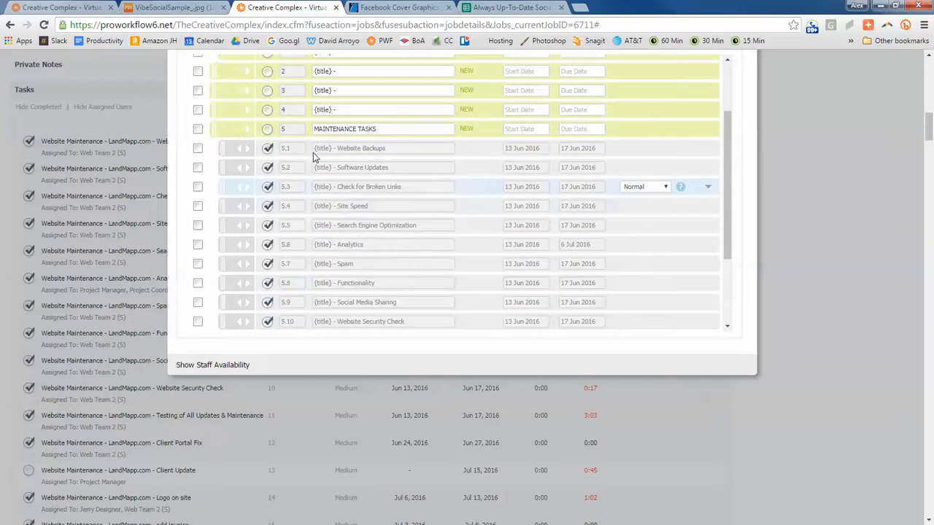
{"action": "left_click_drag", "start_coordinate": [230, 109], "coordinate": [436, 219]}
{"action": "left_click", "coordinate": [420, 217]}
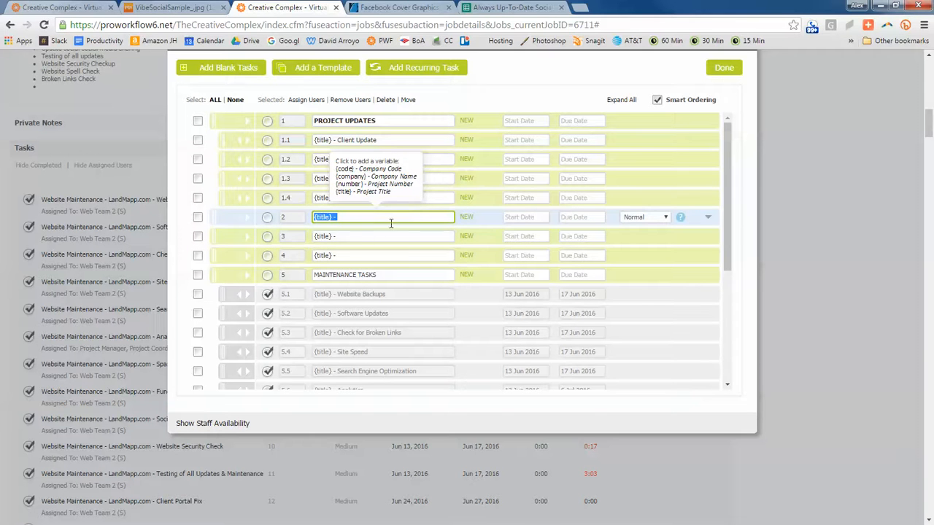
{"action": "left_click", "coordinate": [418, 235]}
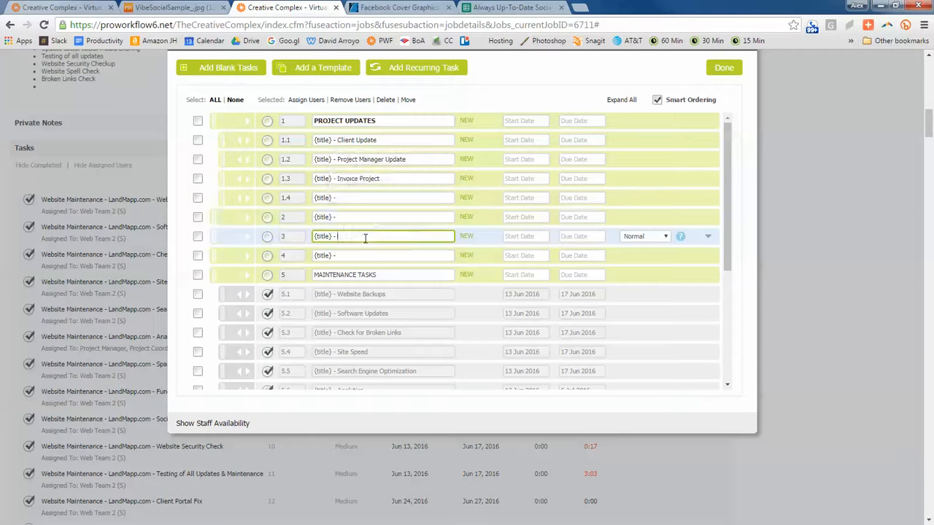
{"action": "left_click", "coordinate": [247, 236]}
{"action": "left_click", "coordinate": [247, 255]}
Complete the names of subtasks 2.1 and 2.2 as "{title} - Design Updates" and "{title} - Development Updates"
{"action": "left_click", "coordinate": [408, 235]}
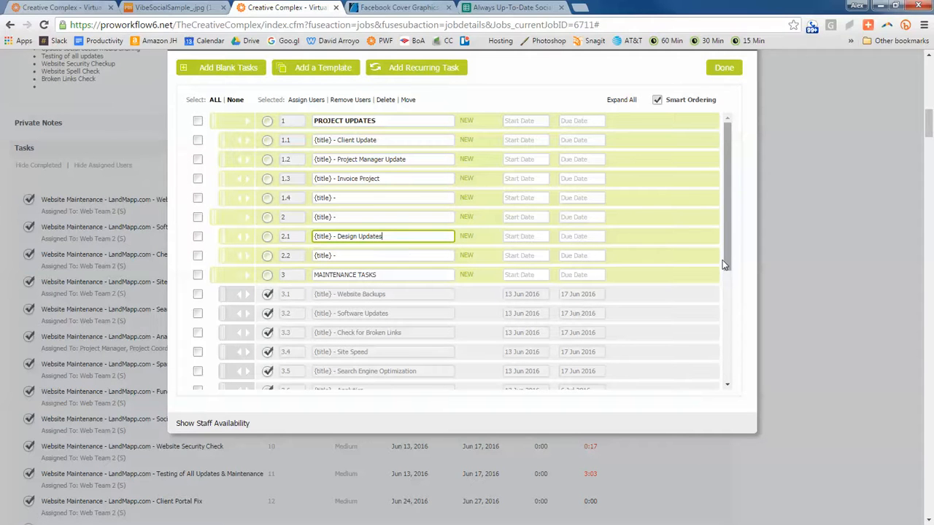
{"action": "left_click", "coordinate": [388, 257]}
{"action": "type", "text": "Deve"}
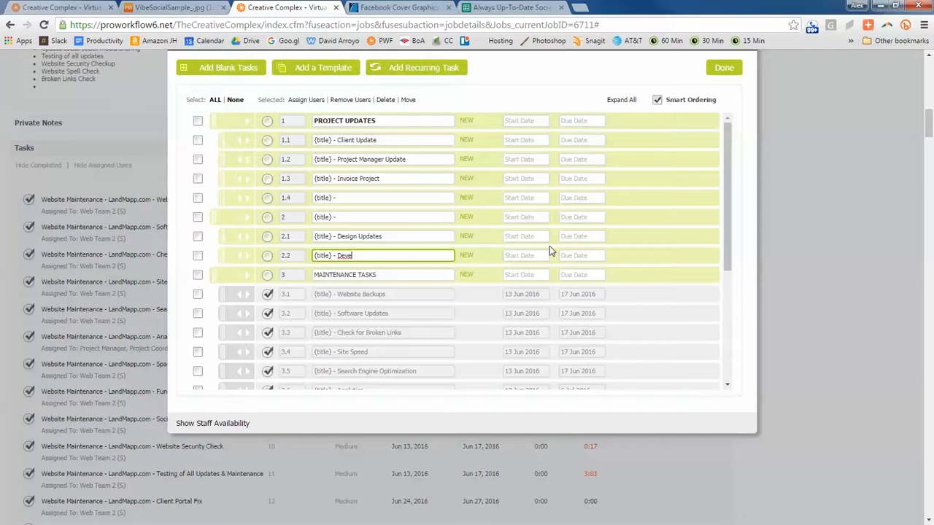
{"action": "type", "text": "lopopment Updates"}
Change the names of subtasks 2.1 and 2.2 to "{title} - Design Update Requests" and "{title} - Development Update Requests"
{"action": "left_click", "coordinate": [331, 238]}
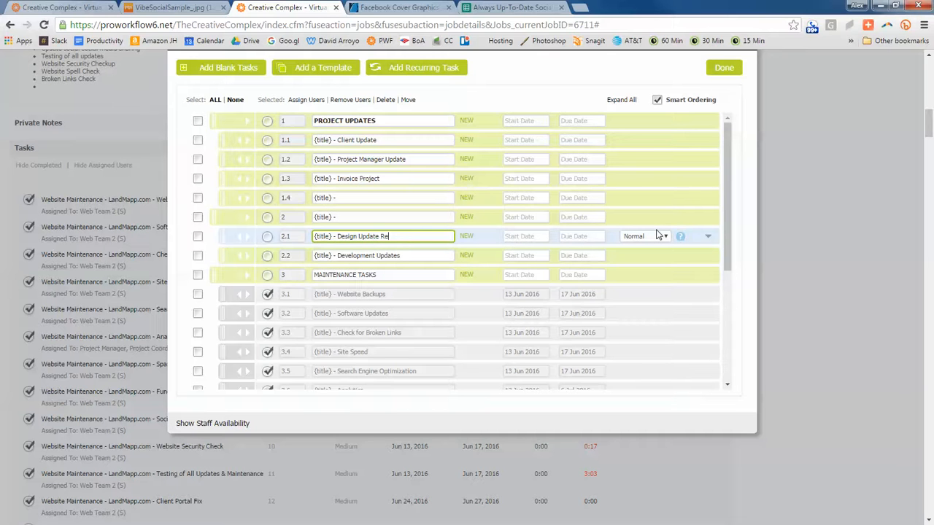
{"action": "left_click", "coordinate": [445, 255]}
{"action": "double_click", "coordinate": [391, 256]}
{"action": "key", "text": "BackSpace"}
{"action": "type", "text": "Update Requests"}
{"action": "left_click", "coordinate": [400, 235]}
Rename blank task 2 as "CLIENT REQUESTS" and set its style to Bold
{"action": "left_click", "coordinate": [438, 217]}
{"action": "key", "text": "ctrl+a"}
{"action": "type", "text": "Cl"}
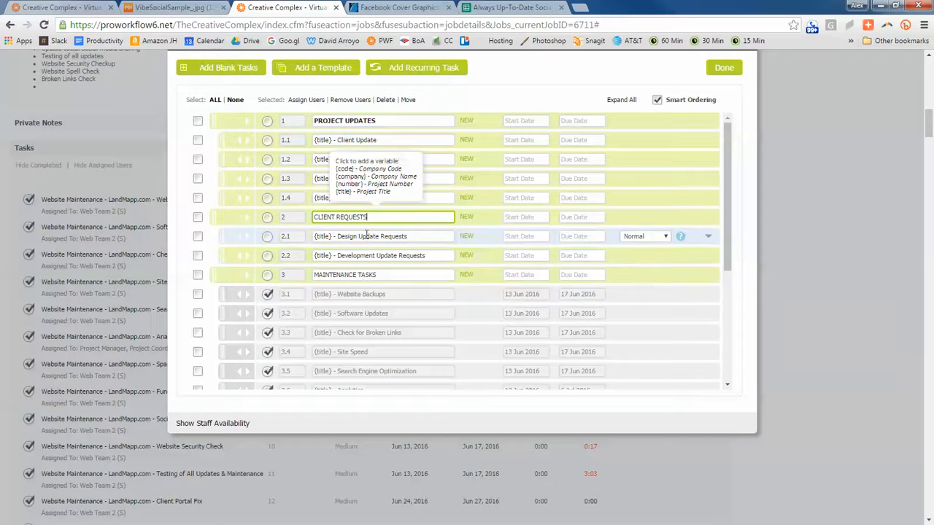
{"action": "scroll", "coordinate": [415, 211], "scroll_direction": "up", "scroll_amount": 1}
{"action": "scroll", "coordinate": [414, 211], "scroll_direction": "up", "scroll_amount": 2}
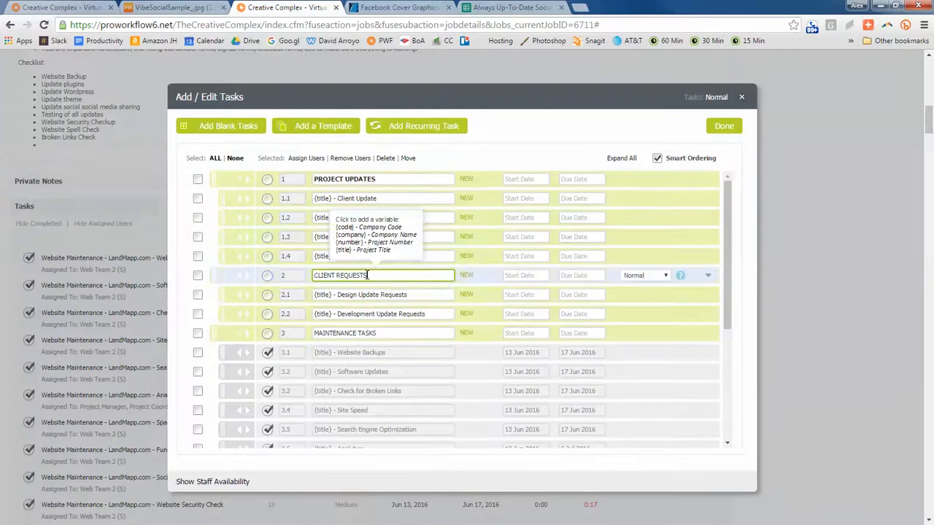
{"action": "left_click", "coordinate": [642, 280]}
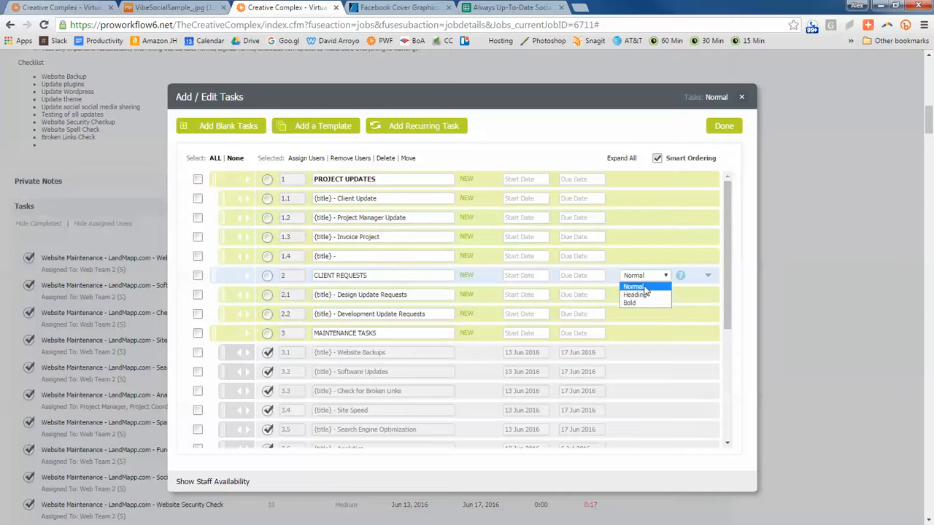
{"action": "left_click", "coordinate": [645, 305]}
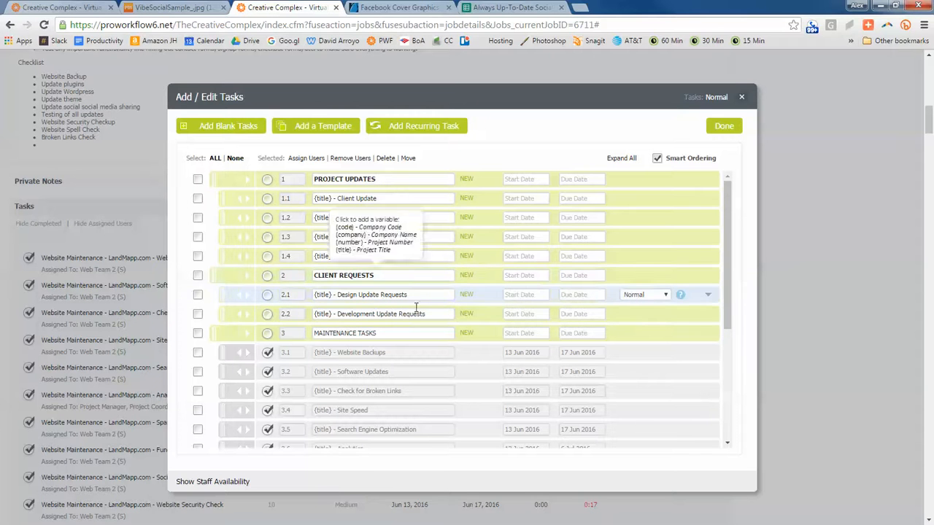
In subtask 2.1's description, greet "Dear Client," ask for "any design updates you see the website might need" and offer to "schedule a call to review"
{"action": "left_click", "coordinate": [708, 294]}
{"action": "left_click", "coordinate": [349, 257]}
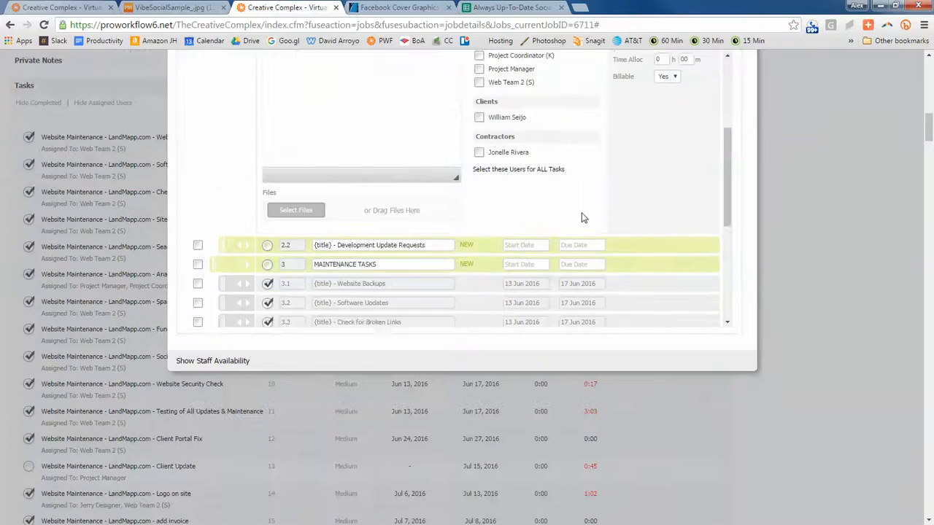
{"action": "scroll", "coordinate": [582, 218], "scroll_direction": "up", "scroll_amount": 3}
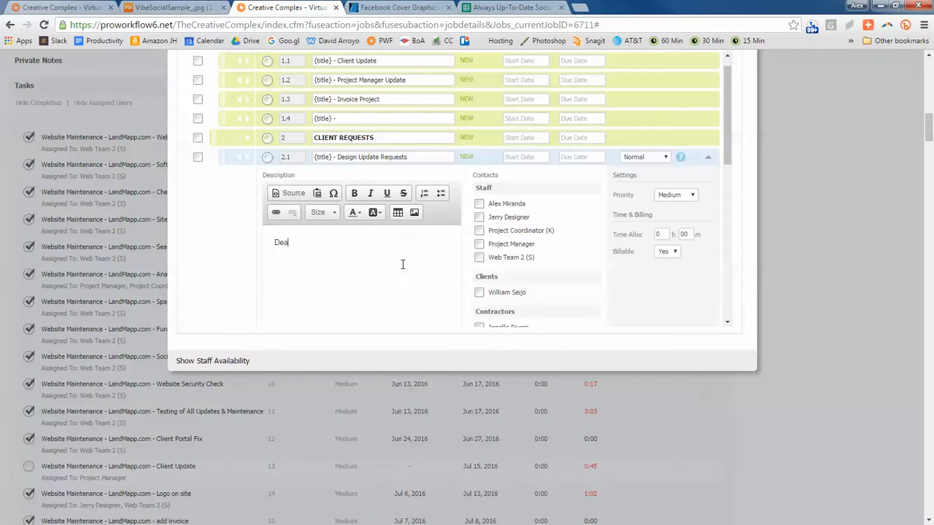
{"action": "type", "text": "Please let us know any design updates you see the websi"}
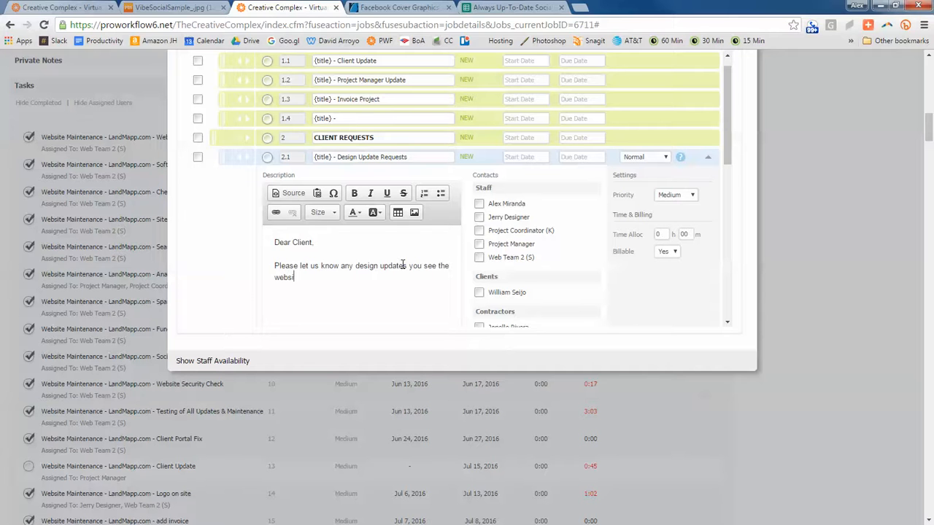
{"action": "type", "text": "ght need.  If you'd like to schedule a"}
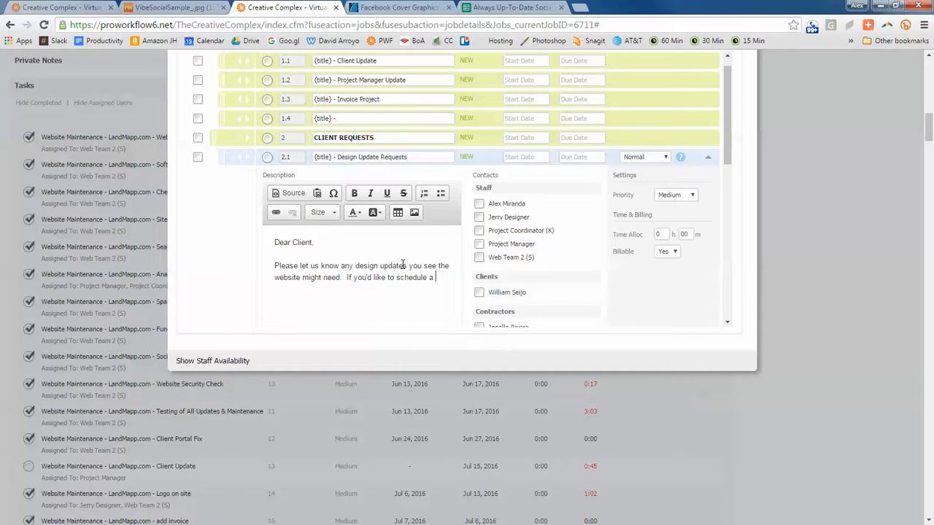
{"action": "type", "text": " call to review, let us know."}
Copy the entire description text of Design Update Requests and collapse that subtask's details
{"action": "key", "text": "ctrl+a"}
{"action": "key", "text": "ctrl+c"}
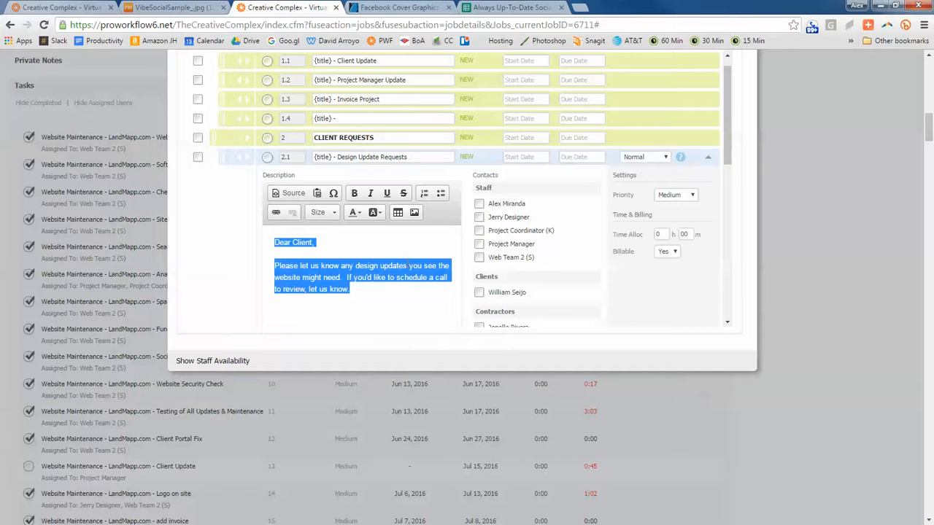
{"action": "left_click", "coordinate": [708, 157]}
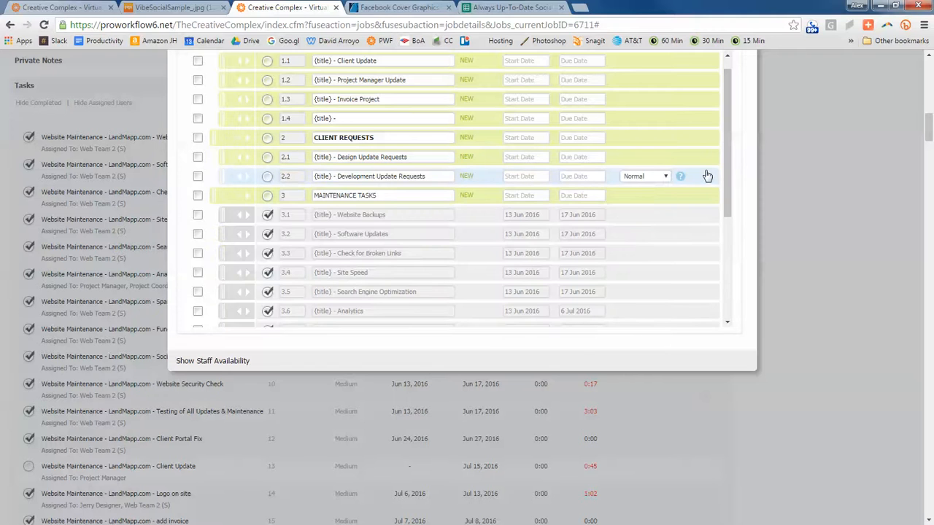
Paste the copied description into subtask 2.2, Development Update Requests, replace "design" with "development" and collapse its details
{"action": "left_click", "coordinate": [708, 176]}
{"action": "left_click", "coordinate": [371, 140]}
{"action": "key", "text": "ctrl+v"}
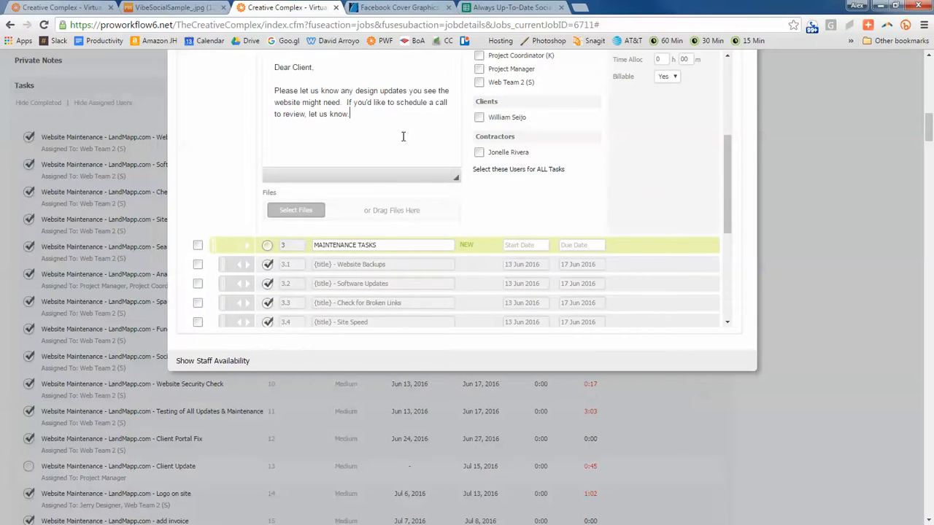
{"action": "scroll", "coordinate": [402, 137], "scroll_direction": "up", "scroll_amount": 1}
{"action": "double_click", "coordinate": [373, 149]}
{"action": "type", "text": "development"}
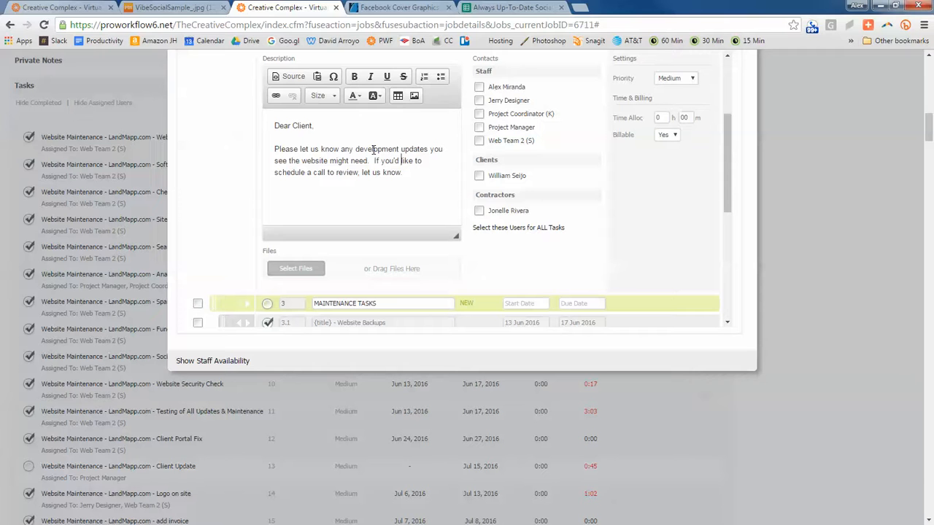
{"action": "scroll", "coordinate": [711, 159], "scroll_direction": "up", "scroll_amount": 3}
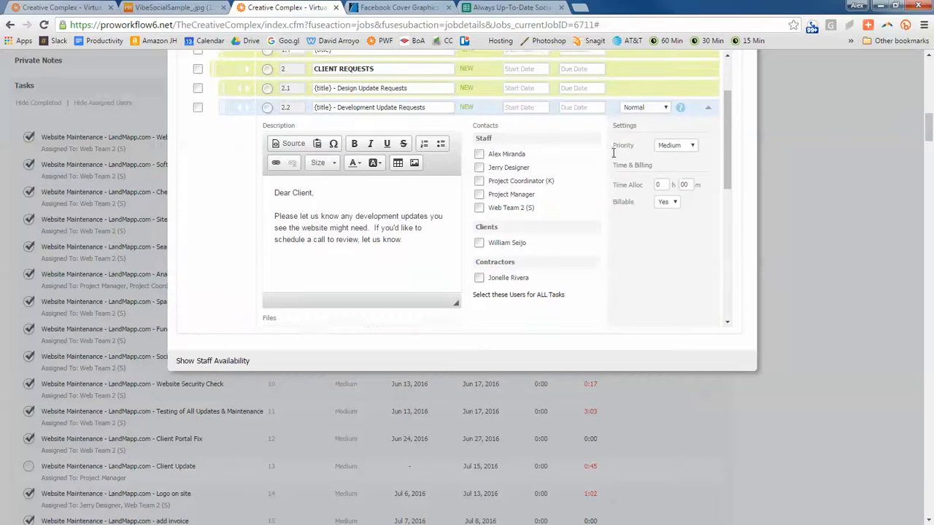
{"action": "left_click", "coordinate": [712, 159]}
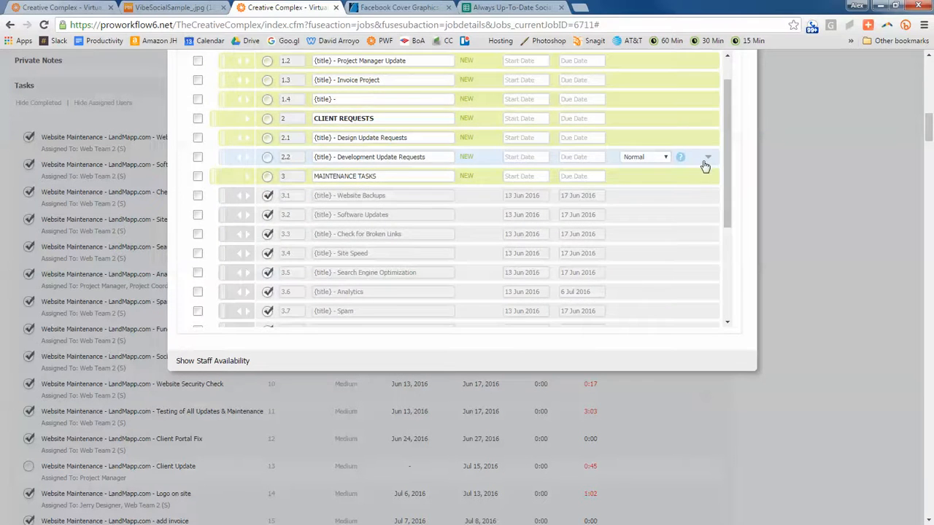
Review the whole task list, from the maintenance tasks to the entries under CLIENT UPDATES
{"action": "scroll", "coordinate": [464, 172], "scroll_direction": "down", "scroll_amount": 2}
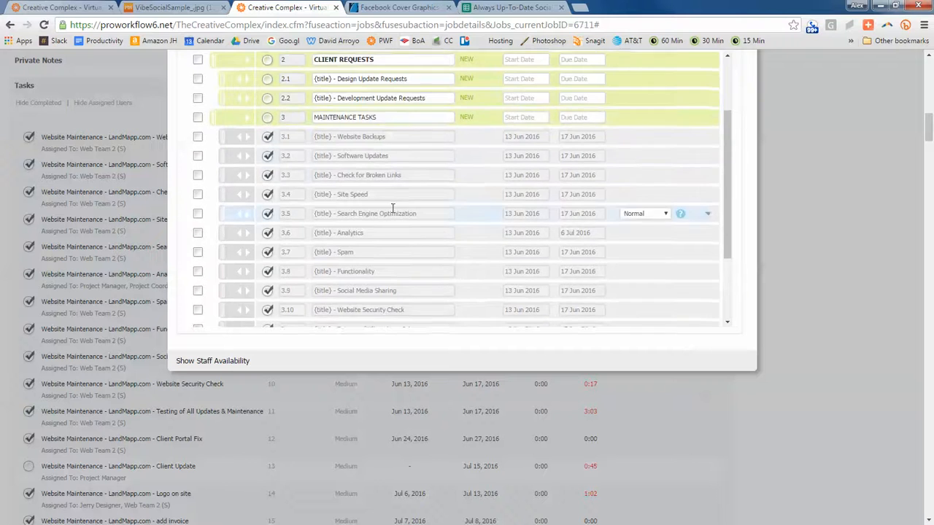
{"action": "scroll", "coordinate": [394, 175], "scroll_direction": "down", "scroll_amount": 3}
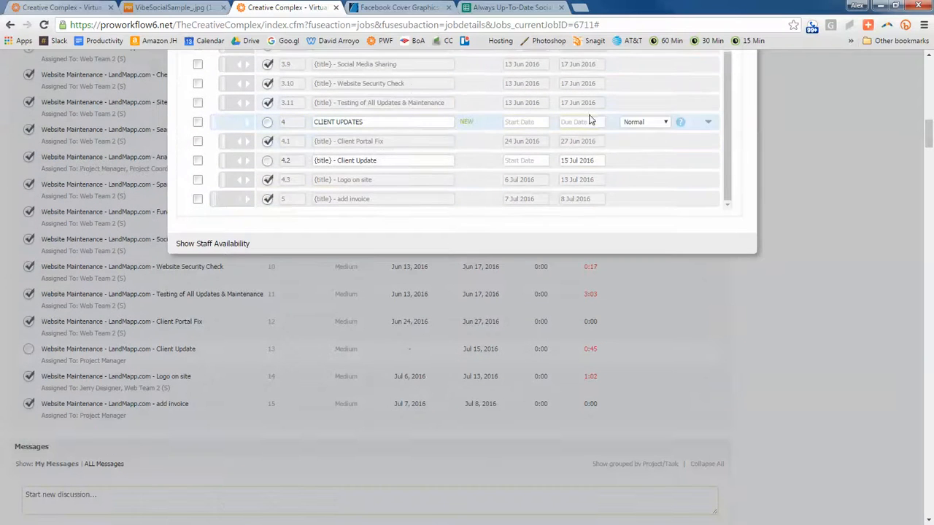
{"action": "scroll", "coordinate": [590, 119], "scroll_direction": "up", "scroll_amount": 2}
{"action": "scroll", "coordinate": [680, 114], "scroll_direction": "down", "scroll_amount": 2}
{"action": "scroll", "coordinate": [795, 131], "scroll_direction": "up", "scroll_amount": 3}
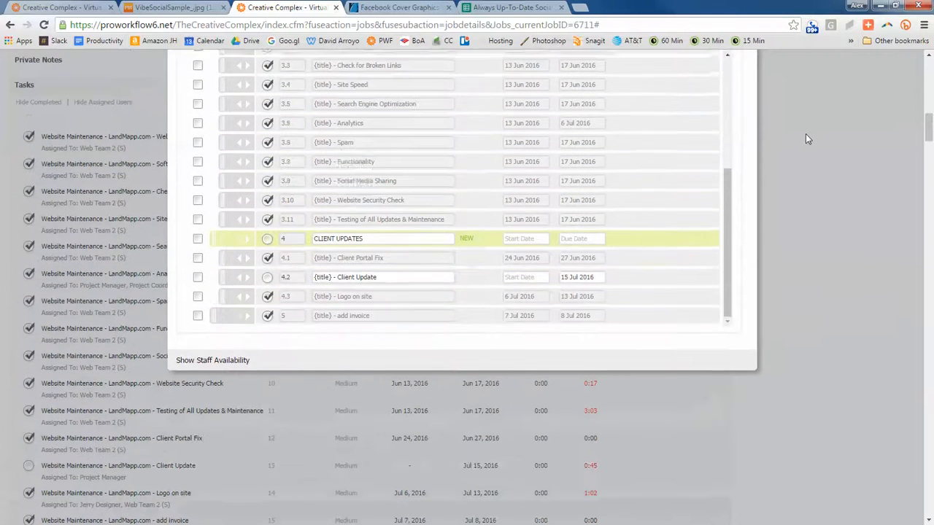
{"action": "scroll", "coordinate": [805, 134], "scroll_direction": "down", "scroll_amount": 1}
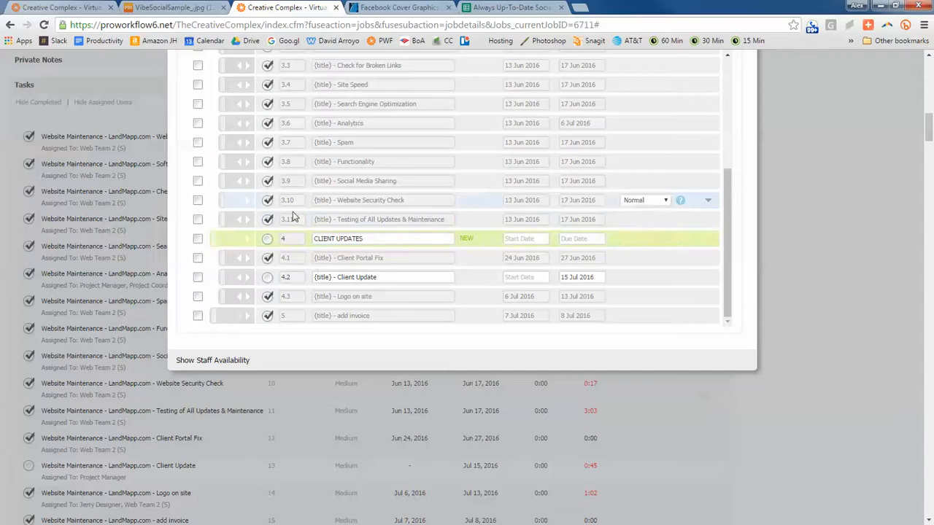
{"action": "scroll", "coordinate": [621, 195], "scroll_direction": "up", "scroll_amount": 1}
{"action": "scroll", "coordinate": [621, 195], "scroll_direction": "up", "scroll_amount": 8}
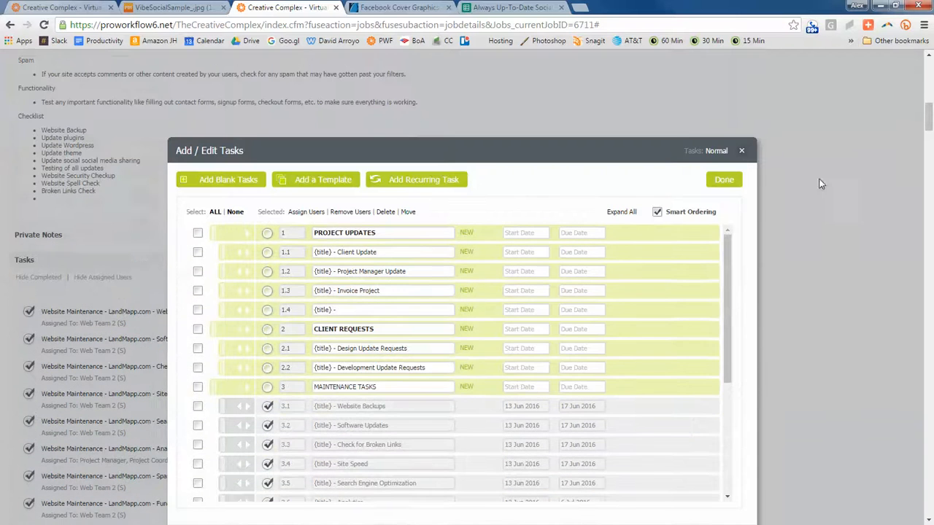
Add five blank subtasks directly beneath the CLIENT UPDATES heading, ahead of the Client Portal Fix subtask
{"action": "scroll", "coordinate": [839, 220], "scroll_direction": "down", "scroll_amount": 1}
{"action": "left_click", "coordinate": [228, 129]}
{"action": "scroll", "coordinate": [579, 314], "scroll_direction": "down", "scroll_amount": 3}
{"action": "scroll", "coordinate": [380, 270], "scroll_direction": "up", "scroll_amount": 1}
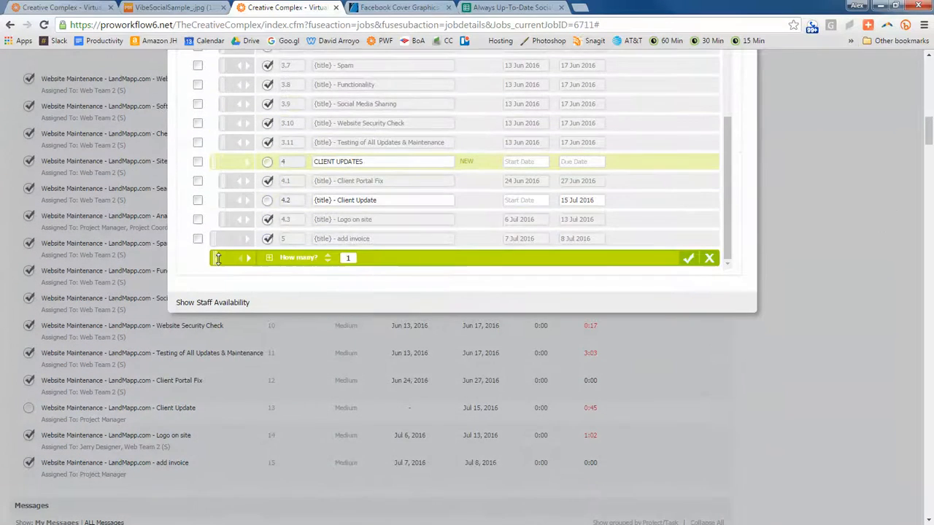
{"action": "left_click_drag", "start_coordinate": [215, 249], "coordinate": [257, 203]}
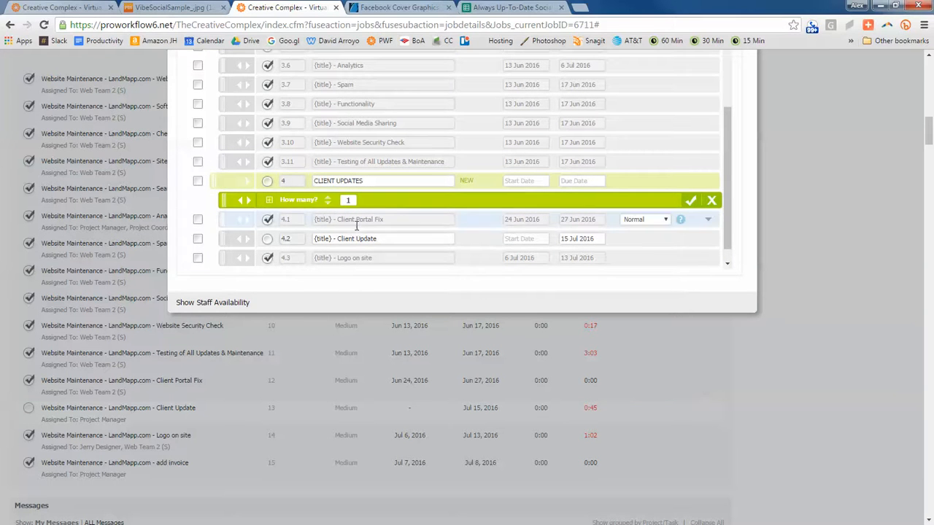
{"action": "scroll", "coordinate": [352, 232], "scroll_direction": "down", "scroll_amount": 1}
{"action": "left_click", "coordinate": [372, 201]}
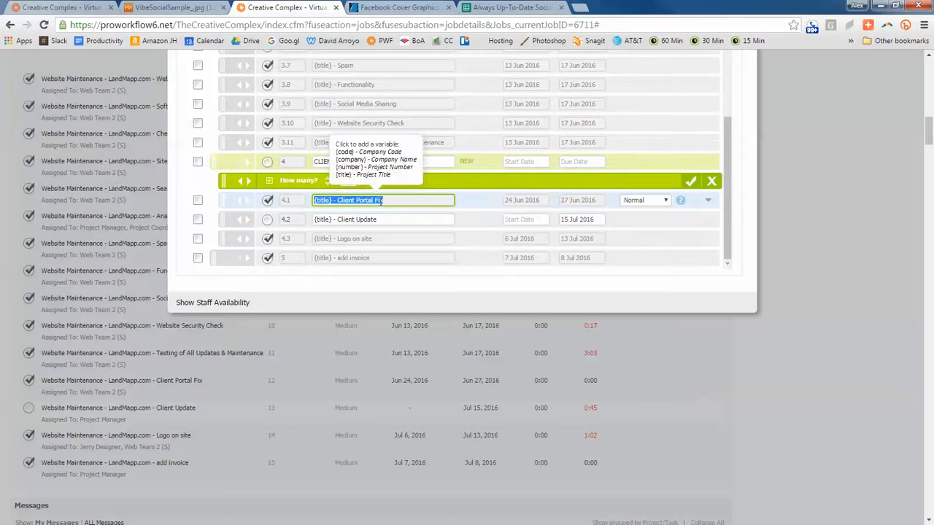
{"action": "double_click", "coordinate": [367, 219]}
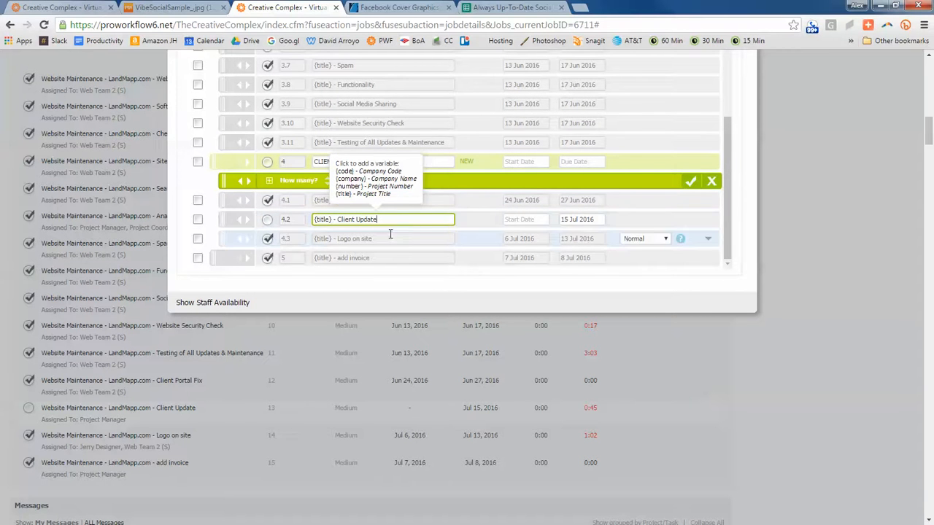
{"action": "key", "text": "shift+Tab"}
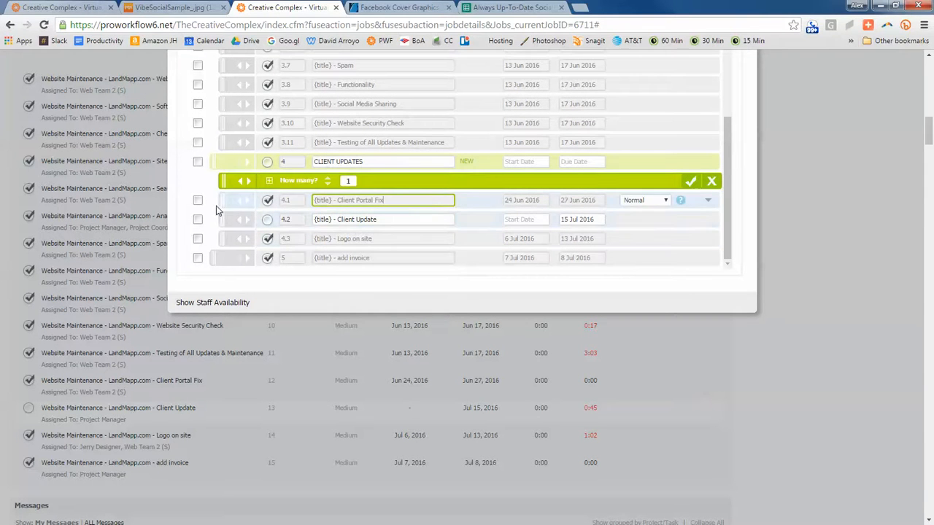
{"action": "left_click", "coordinate": [268, 201]}
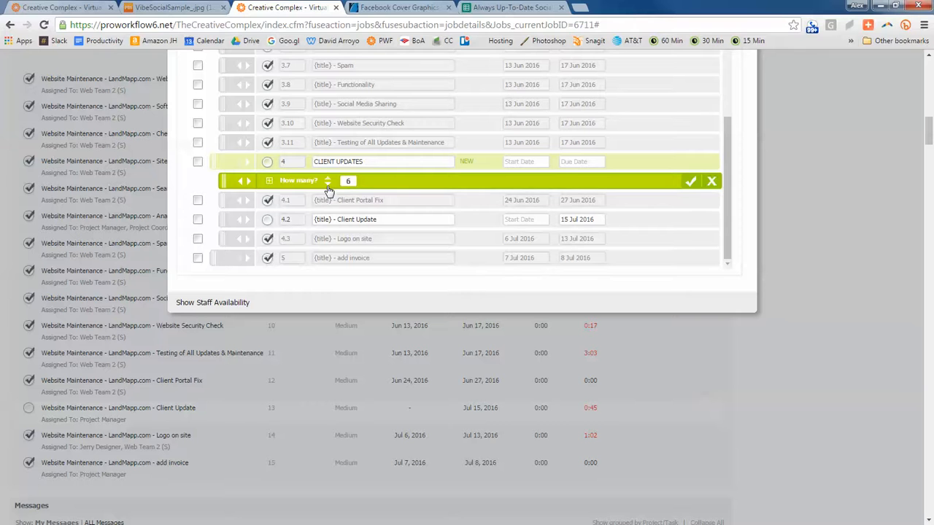
{"action": "left_click", "coordinate": [690, 181]}
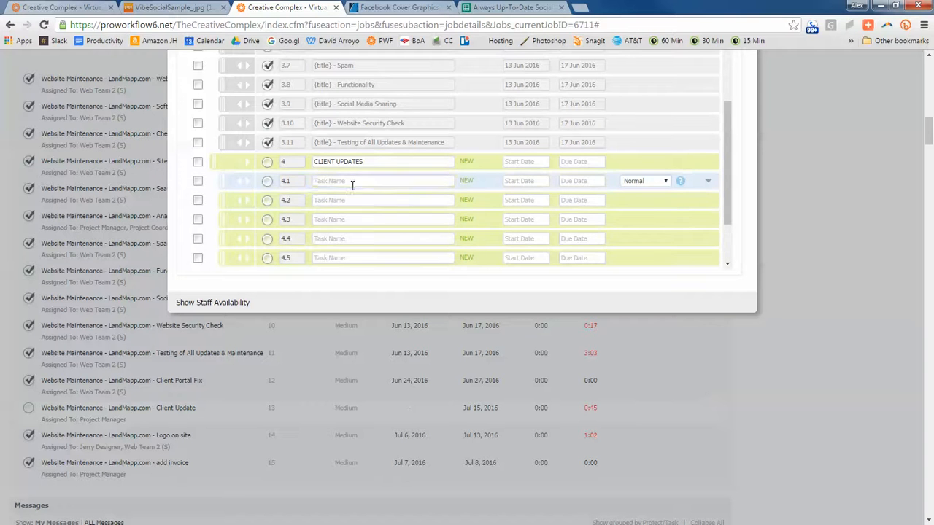
Name each of the new blank subtasks 4.1 through 4.5 "{title} -"
{"action": "left_click", "coordinate": [372, 179]}
{"action": "key", "text": "ctrl+a"}
{"action": "key", "text": "BackSpace"}
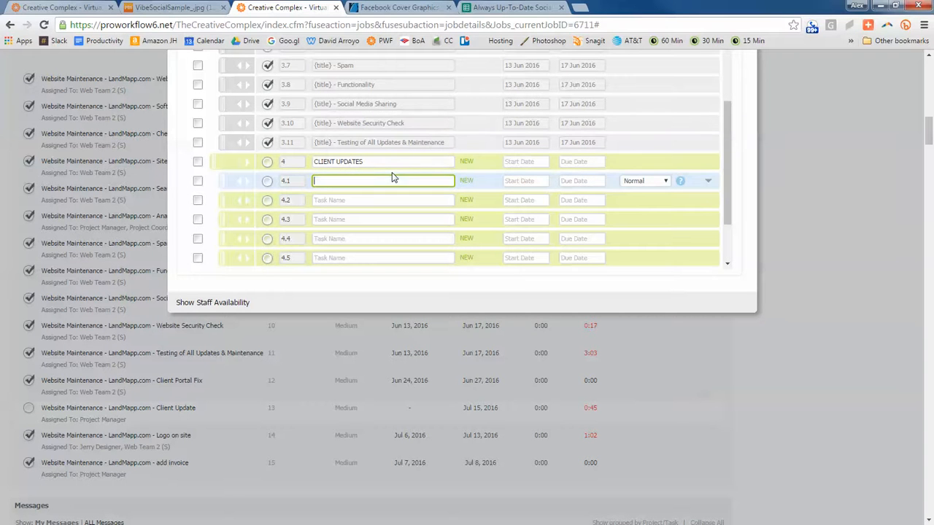
{"action": "left_click", "coordinate": [369, 156]}
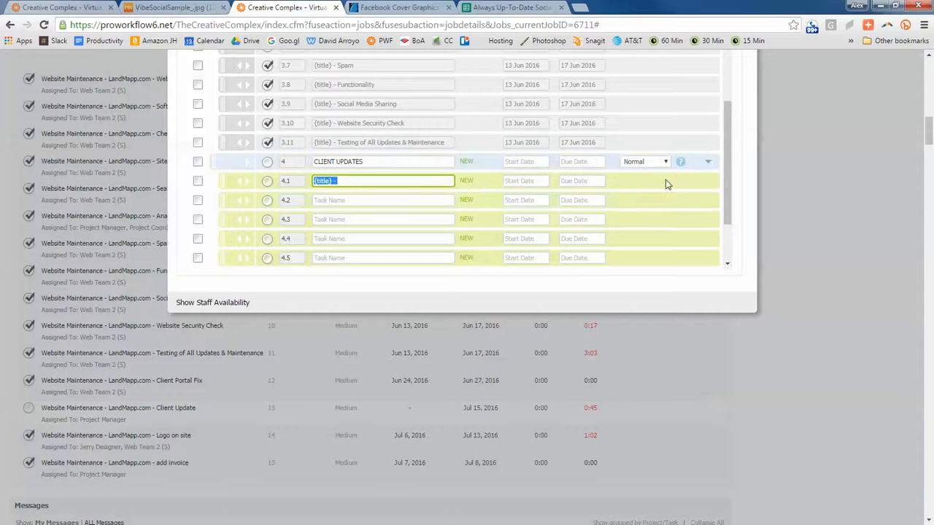
{"action": "left_click", "coordinate": [386, 200]}
{"action": "type", "text": "{title} -"}
{"action": "left_click", "coordinate": [371, 219]}
{"action": "type", "text": "{title} -"}
{"action": "left_click", "coordinate": [357, 238]}
{"action": "type", "text": "{title} -"}
{"action": "left_click", "coordinate": [350, 257]}
{"action": "scroll", "coordinate": [350, 258], "scroll_direction": "down", "scroll_amount": 1}
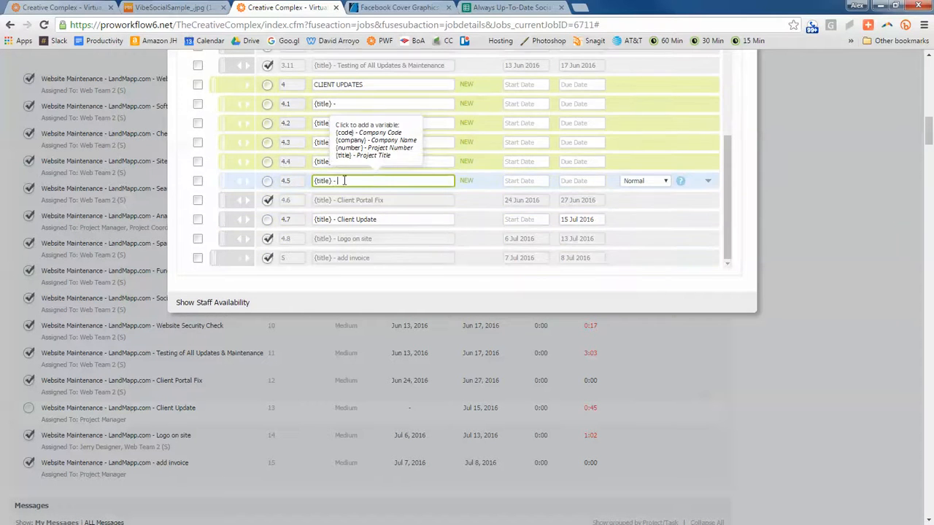
Examine the existing client tasks and the new placeholder subtasks 4.1 through 4.5 under CLIENT UPDATES
{"action": "left_click", "coordinate": [387, 202]}
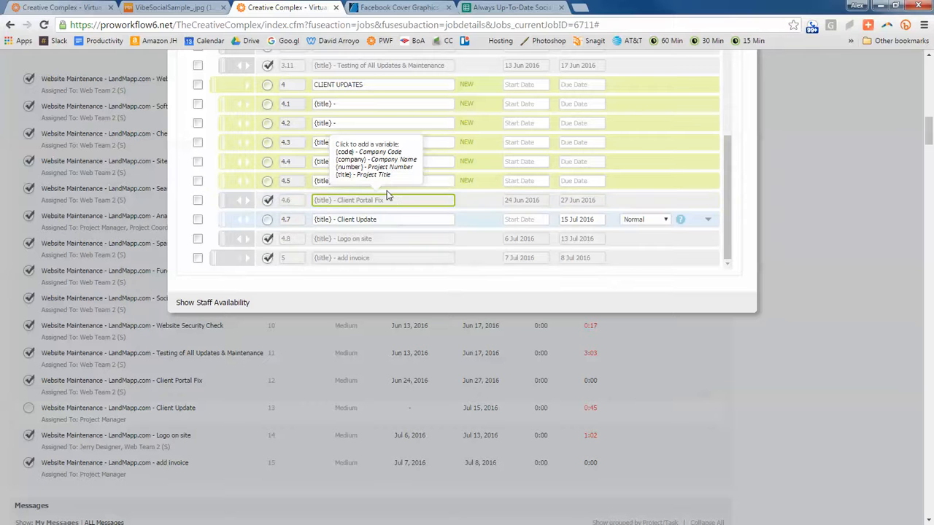
{"action": "scroll", "coordinate": [666, 177], "scroll_direction": "down", "scroll_amount": 2}
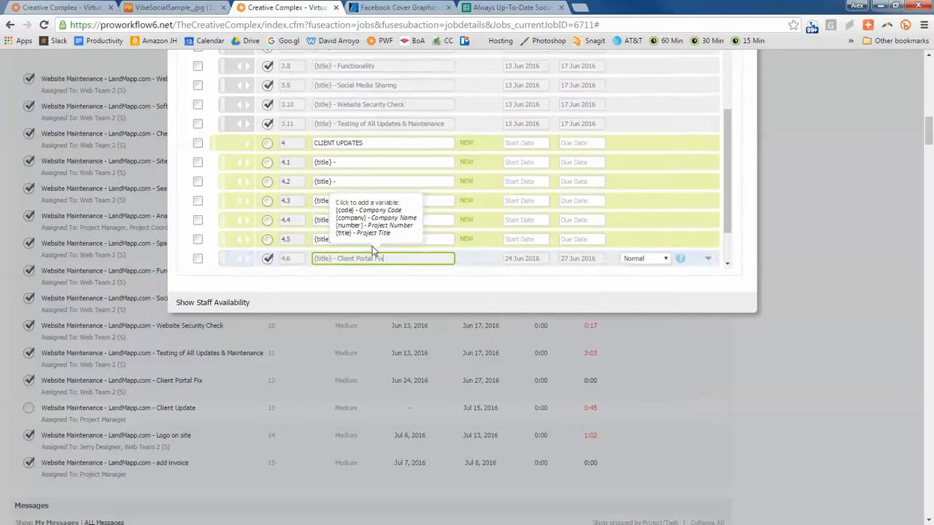
{"action": "triple_click", "coordinate": [375, 182]}
{"action": "left_click", "coordinate": [379, 200]}
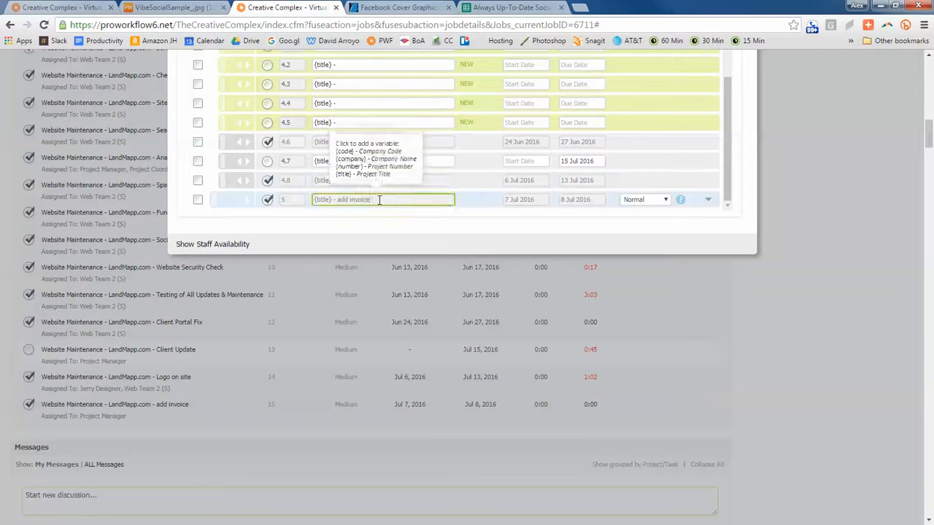
{"action": "scroll", "coordinate": [584, 145], "scroll_direction": "up", "scroll_amount": 1}
{"action": "scroll", "coordinate": [783, 161], "scroll_direction": "up", "scroll_amount": 2}
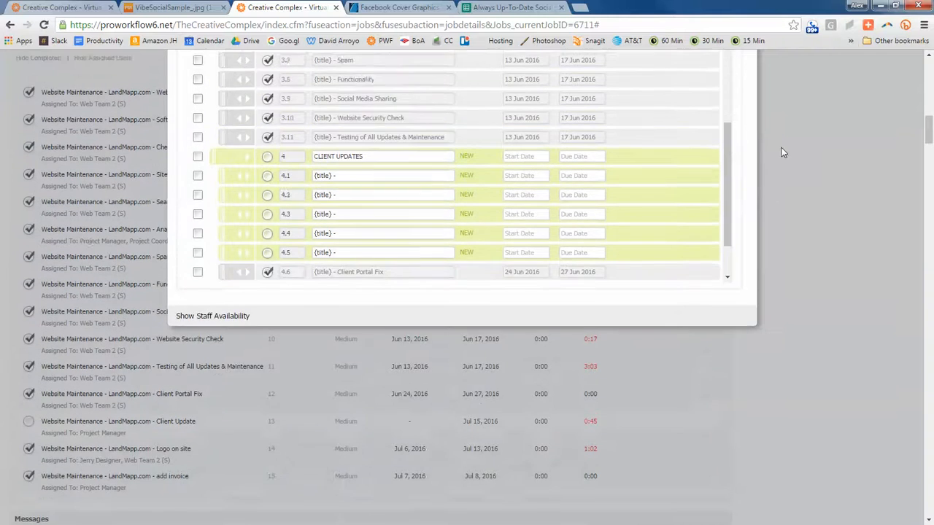
{"action": "scroll", "coordinate": [476, 216], "scroll_direction": "down", "scroll_amount": 1}
{"action": "scroll", "coordinate": [790, 165], "scroll_direction": "down", "scroll_amount": 1}
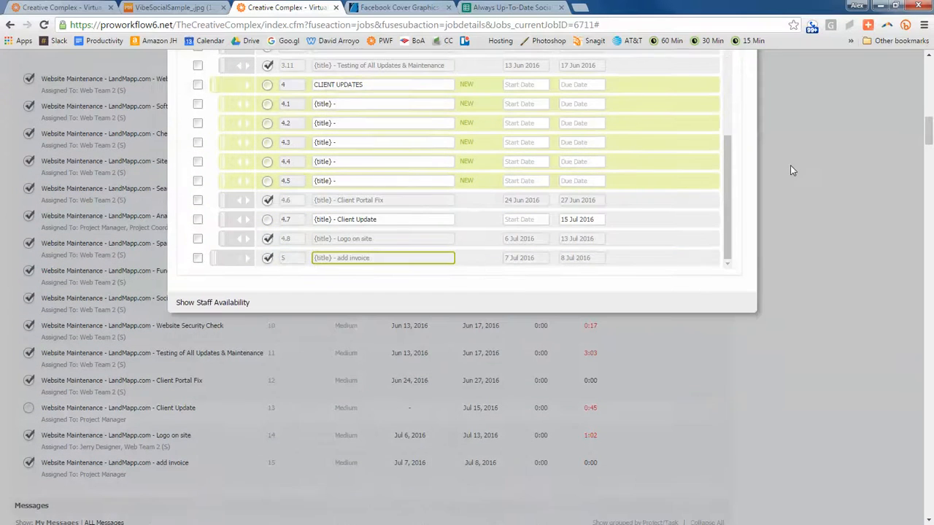
{"action": "scroll", "coordinate": [790, 165], "scroll_direction": "up", "scroll_amount": 1}
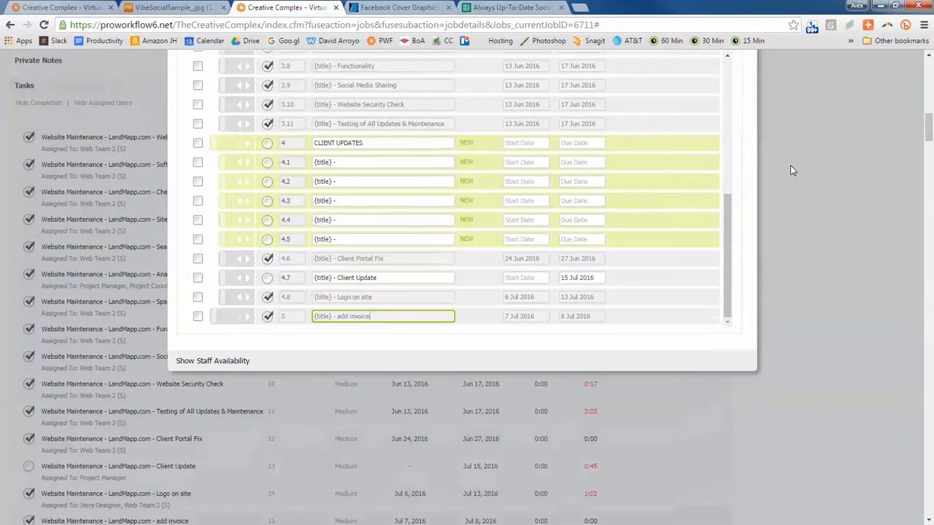
{"action": "left_click", "coordinate": [365, 162]}
{"action": "left_click", "coordinate": [361, 181]}
{"action": "left_click", "coordinate": [357, 200]}
{"action": "left_click", "coordinate": [354, 219]}
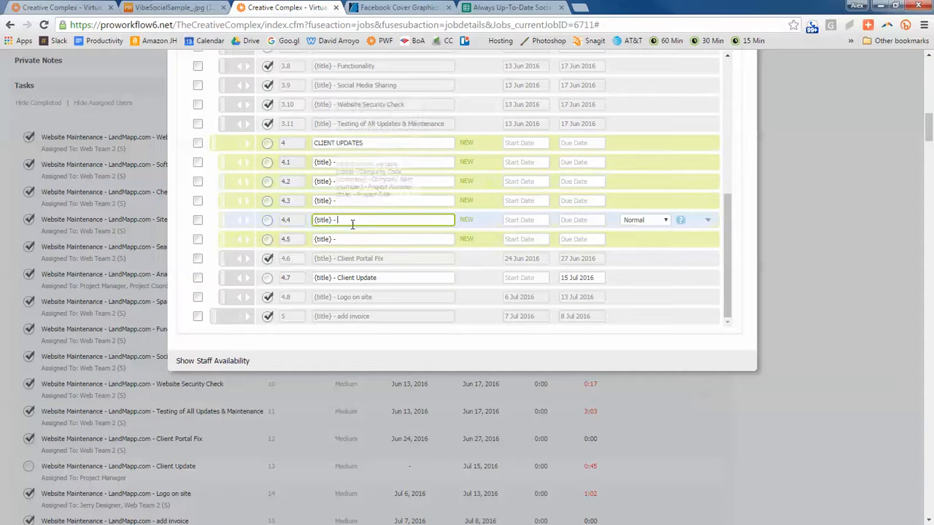
{"action": "left_click", "coordinate": [358, 239]}
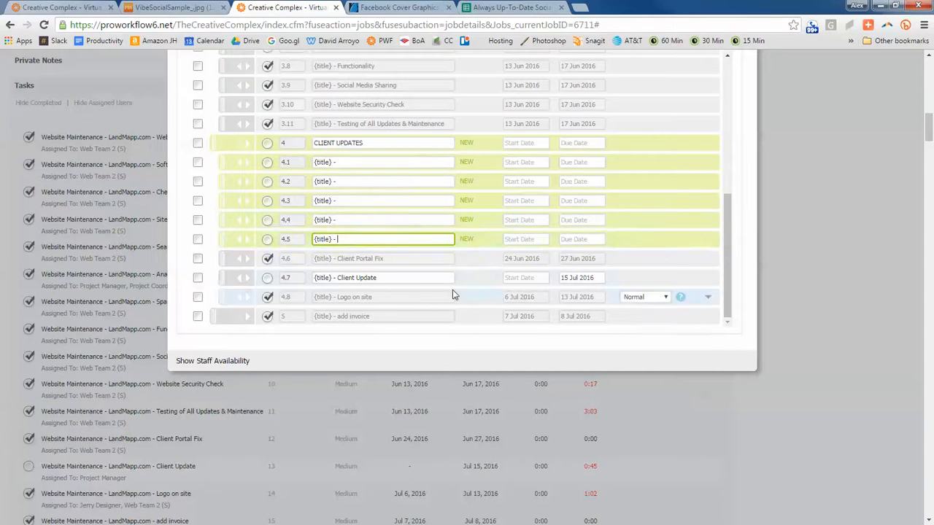
Move the existing Client Update subtask above the CLIENT UPDATES heading as a top-level task and rename it "CLIENT UPDATES"
{"action": "scroll", "coordinate": [318, 235], "scroll_direction": "down", "scroll_amount": 1}
{"action": "scroll", "coordinate": [292, 222], "scroll_direction": "down", "scroll_amount": 1}
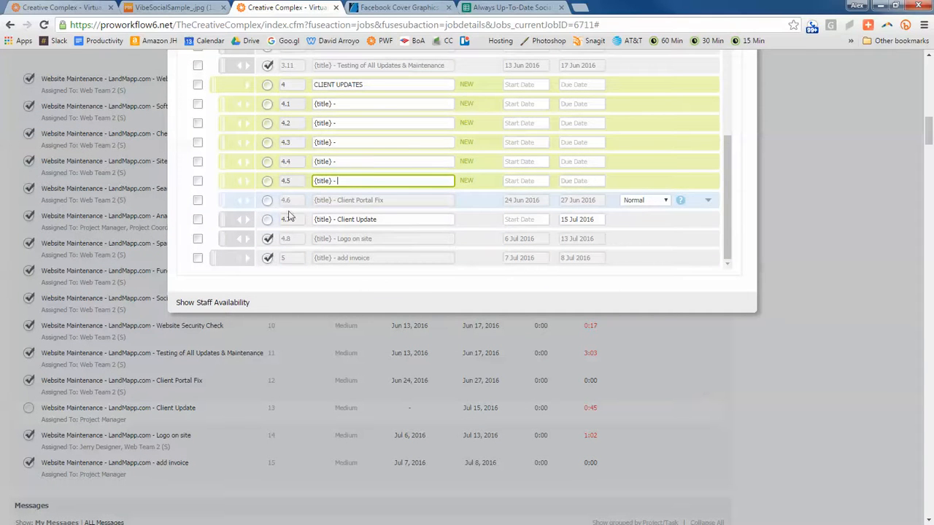
{"action": "left_click_drag", "start_coordinate": [222, 219], "coordinate": [237, 103]}
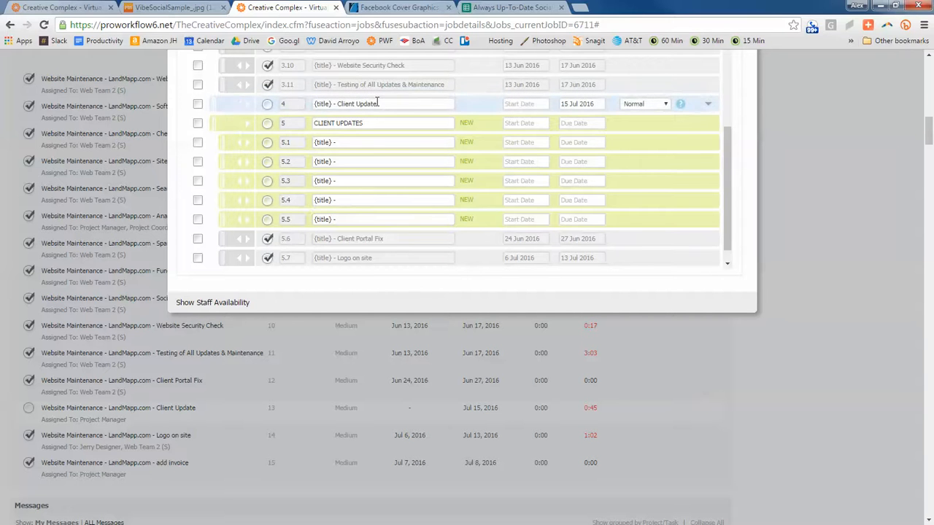
{"action": "left_click", "coordinate": [399, 103]}
{"action": "type", "text": "CLIENT UPDATES"}
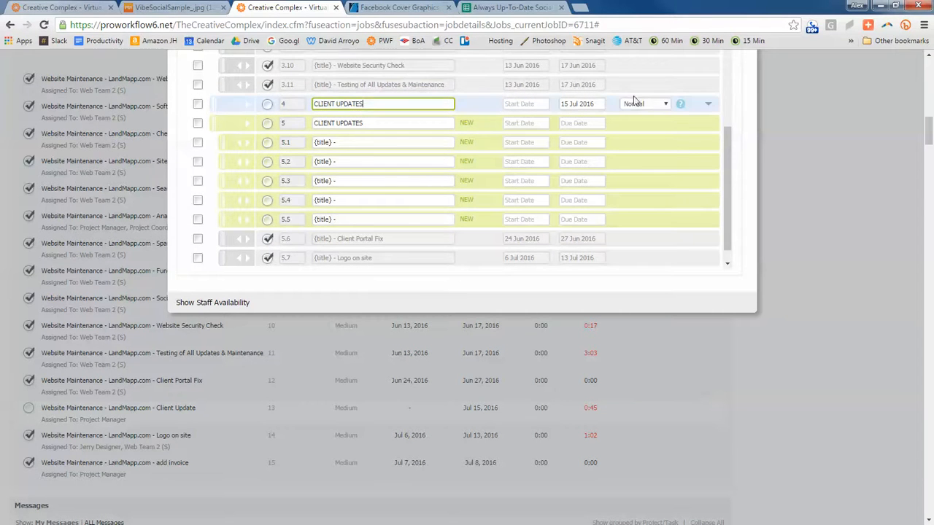
Clear the due date of top-level task 4, CLIENT UPDATES, and set its style to Bold
{"action": "left_click", "coordinate": [586, 104]}
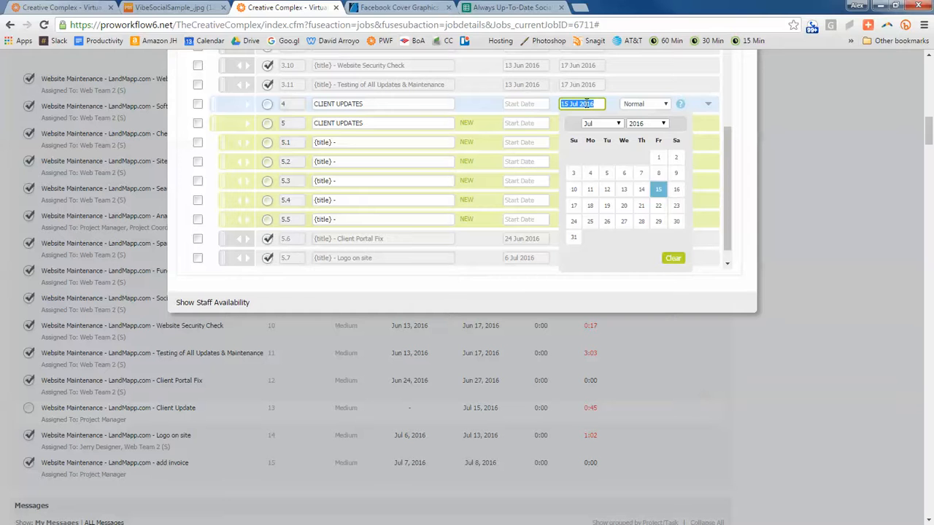
{"action": "left_click", "coordinate": [652, 106]}
{"action": "left_click", "coordinate": [647, 123]}
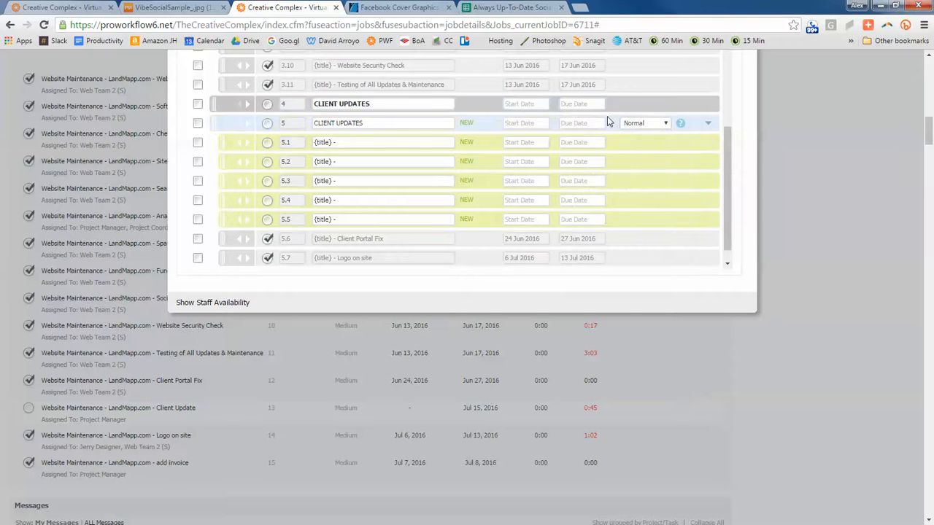
Rename the duplicate CLIENT UPDATES task 5 as "{title} -" and indent it as a subtask of the bold CLIENT UPDATES heading
{"action": "left_click", "coordinate": [351, 138]}
{"action": "key", "text": "ctrl+c"}
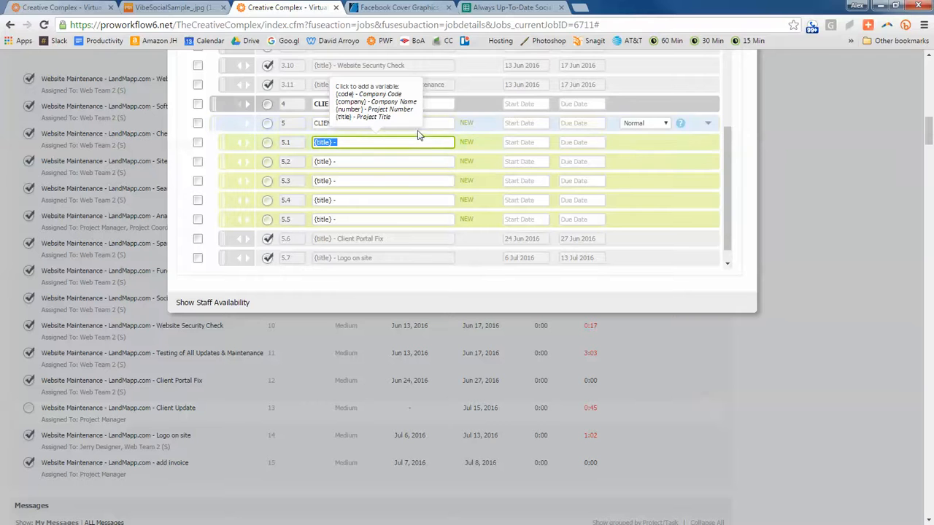
{"action": "left_click", "coordinate": [452, 123]}
{"action": "left_click", "coordinate": [646, 123]}
{"action": "left_click", "coordinate": [634, 132]}
{"action": "left_click", "coordinate": [248, 124]}
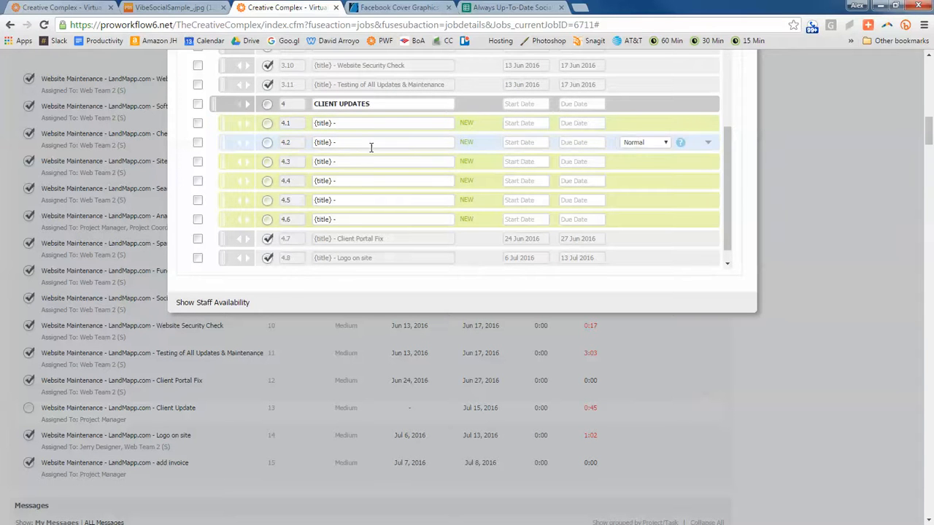
{"action": "scroll", "coordinate": [346, 221], "scroll_direction": "down", "scroll_amount": 1}
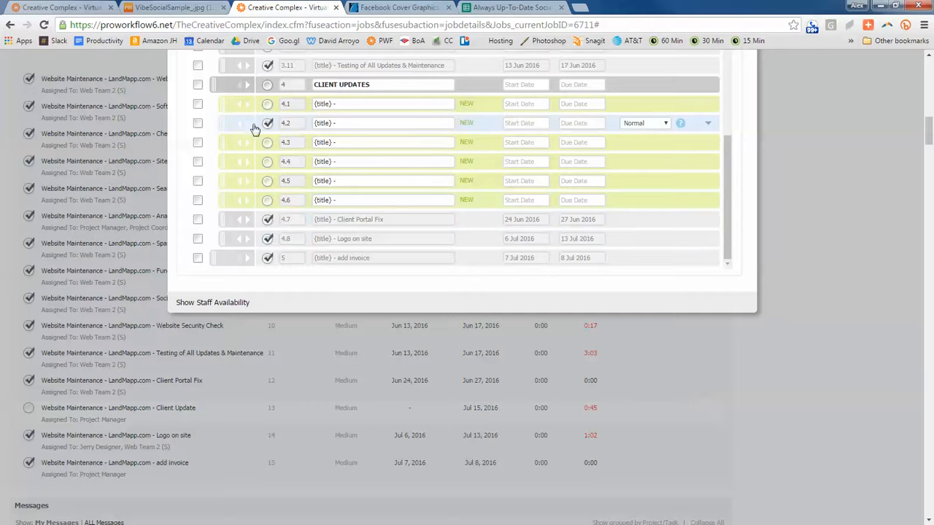
Move a placeholder subtask from CLIENT UPDATES to just below Logo on site, promote it to top level and rename it "FOR INTERNAL USE"
{"action": "left_click_drag", "start_coordinate": [220, 103], "coordinate": [358, 126]}
{"action": "scroll", "coordinate": [251, 242], "scroll_direction": "down", "scroll_amount": 2}
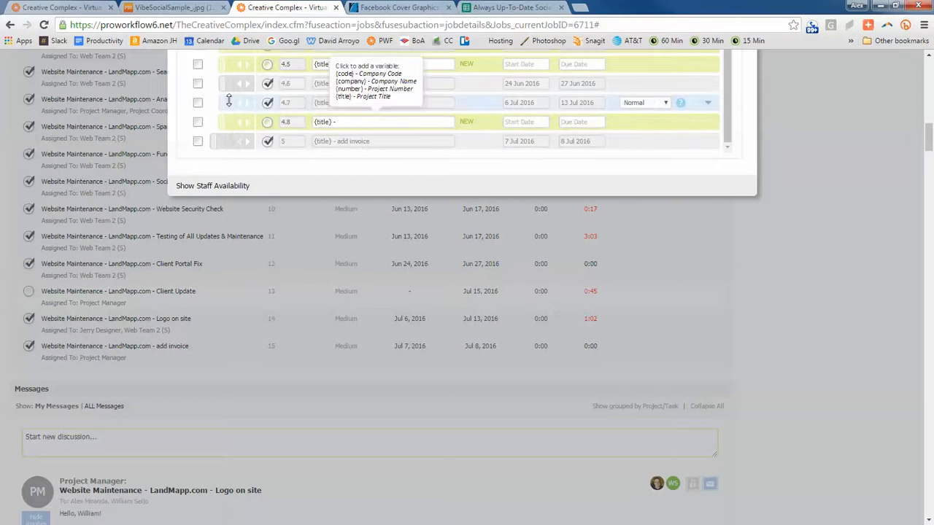
{"action": "scroll", "coordinate": [806, 152], "scroll_direction": "up", "scroll_amount": 1}
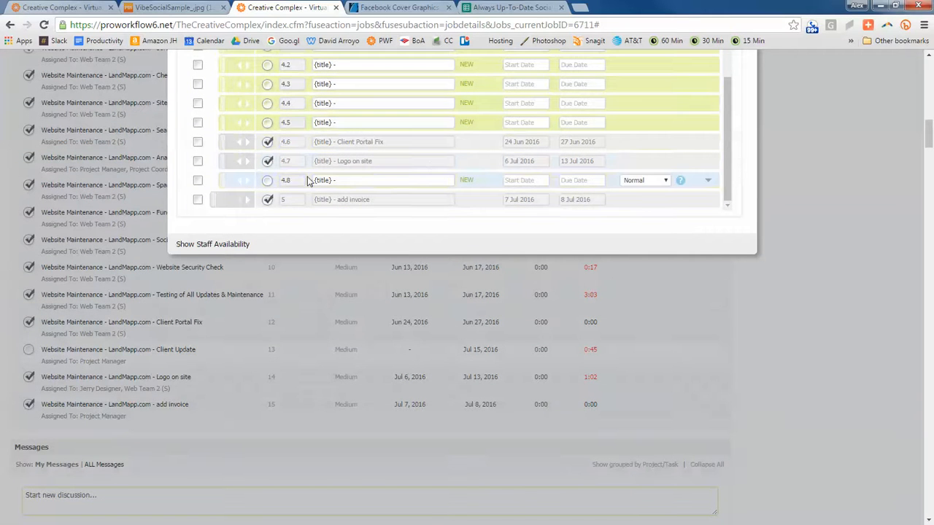
{"action": "left_click", "coordinate": [241, 182]}
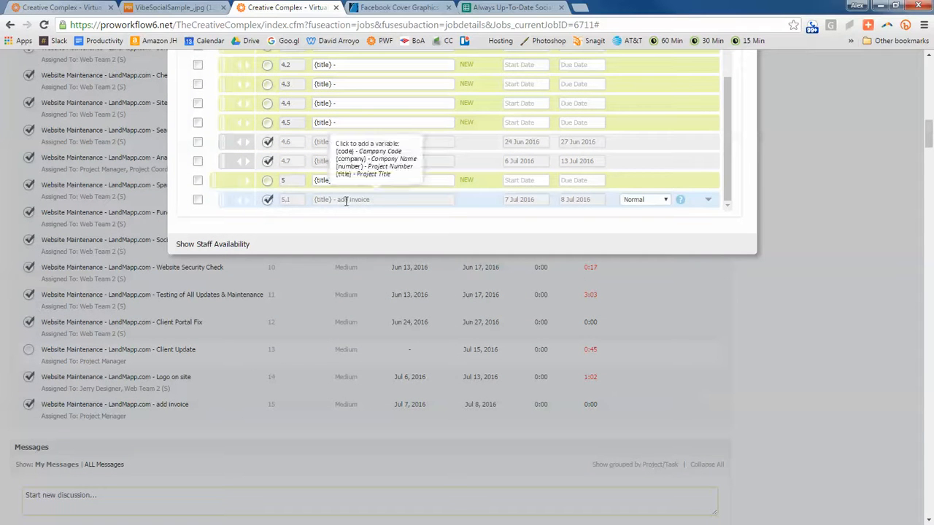
{"action": "left_click", "coordinate": [433, 180]}
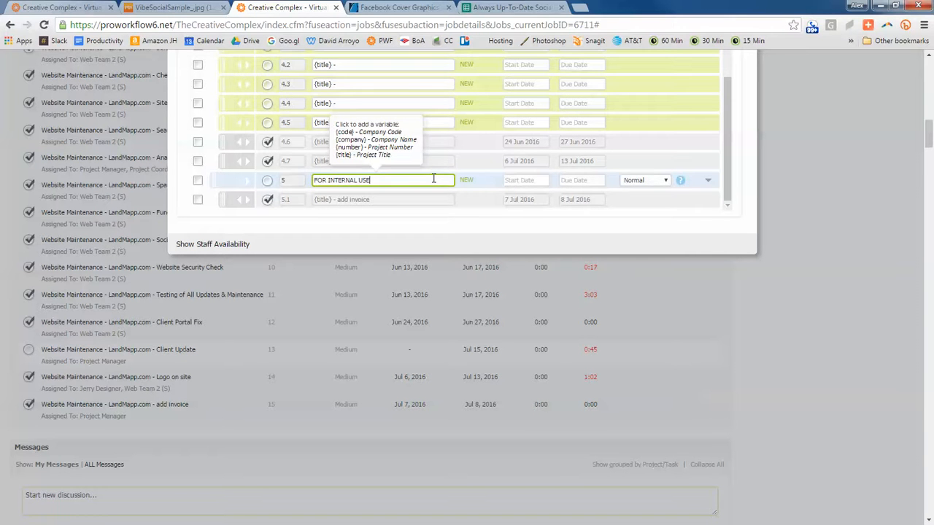
{"action": "scroll", "coordinate": [721, 141], "scroll_direction": "up", "scroll_amount": 3}
{"action": "scroll", "coordinate": [676, 161], "scroll_direction": "down", "scroll_amount": 3}
{"action": "scroll", "coordinate": [767, 149], "scroll_direction": "up", "scroll_amount": 1}
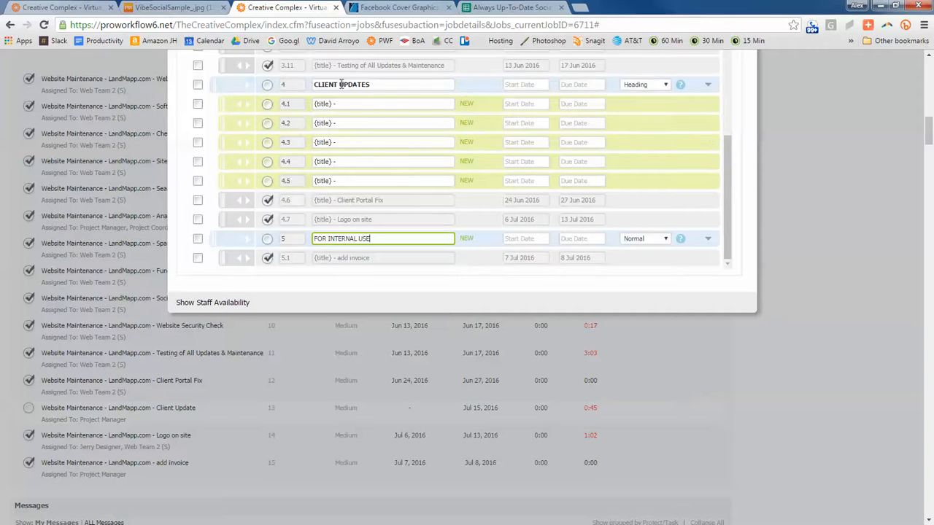
Add five blank subtasks below add invoice under FOR INTERNAL USE and name each one "{title} -"
{"action": "scroll", "coordinate": [203, 124], "scroll_direction": "up", "scroll_amount": 4}
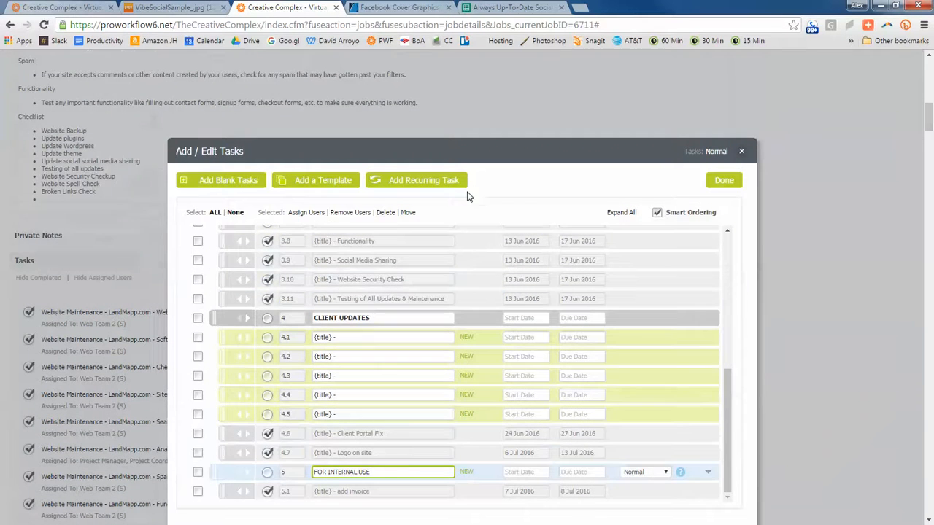
{"action": "left_click", "coordinate": [210, 181]}
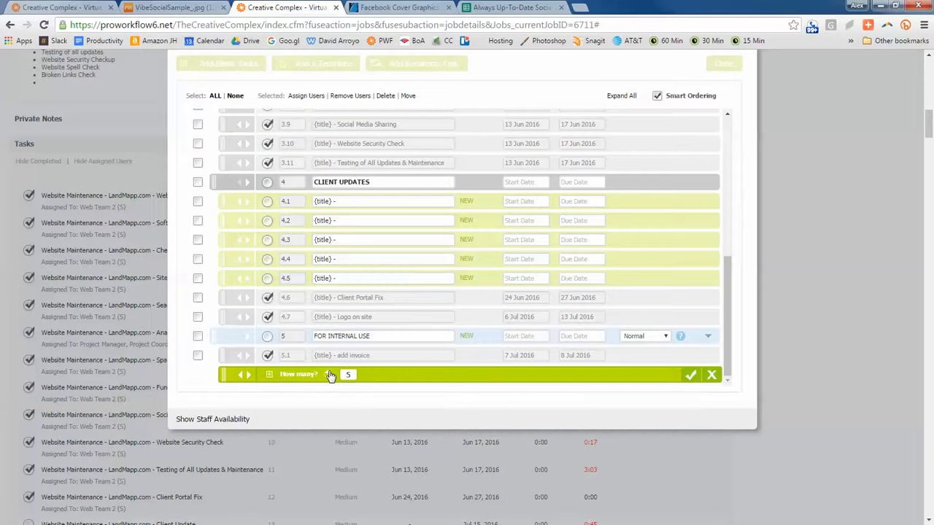
{"action": "left_click", "coordinate": [691, 376]}
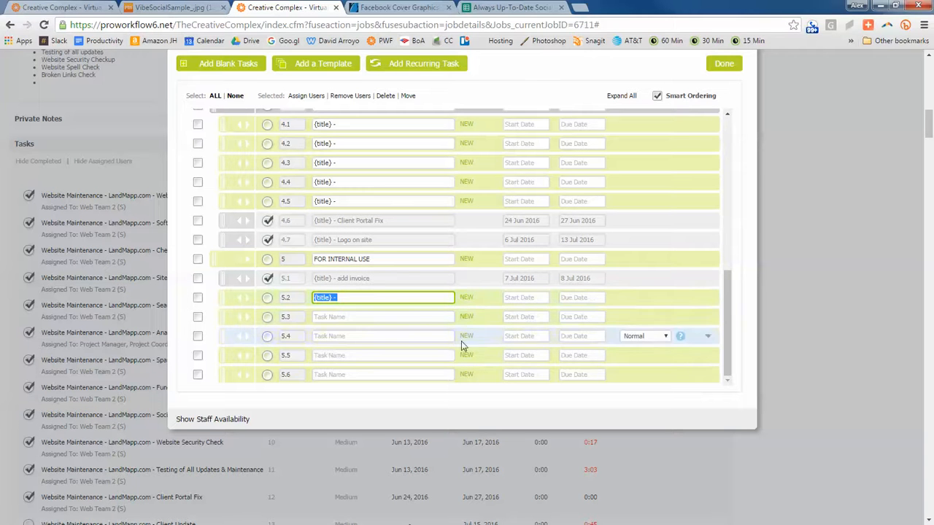
{"action": "left_click", "coordinate": [355, 316]}
{"action": "key", "text": "ctrl+v"}
{"action": "left_click", "coordinate": [350, 336]}
{"action": "key", "text": "ctrl+v"}
{"action": "left_click", "coordinate": [351, 355]}
{"action": "key", "text": "ctrl+v"}
{"action": "left_click", "coordinate": [352, 375]}
{"action": "key", "text": "ctrl+v"}
Set the style of top-level task 5, FOR INTERNAL USE, to Bold
{"action": "scroll", "coordinate": [478, 244], "scroll_direction": "up", "scroll_amount": 3}
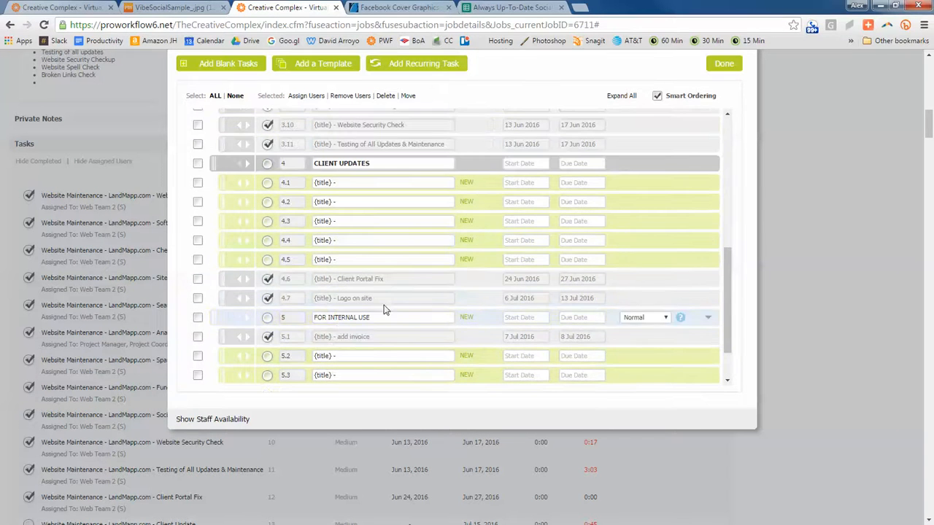
{"action": "left_click", "coordinate": [645, 317]}
{"action": "left_click", "coordinate": [637, 345]}
Set the style of top-level task 3, MAINTENANCE TASKS, to Heading
{"action": "scroll", "coordinate": [420, 235], "scroll_direction": "up", "scroll_amount": 5}
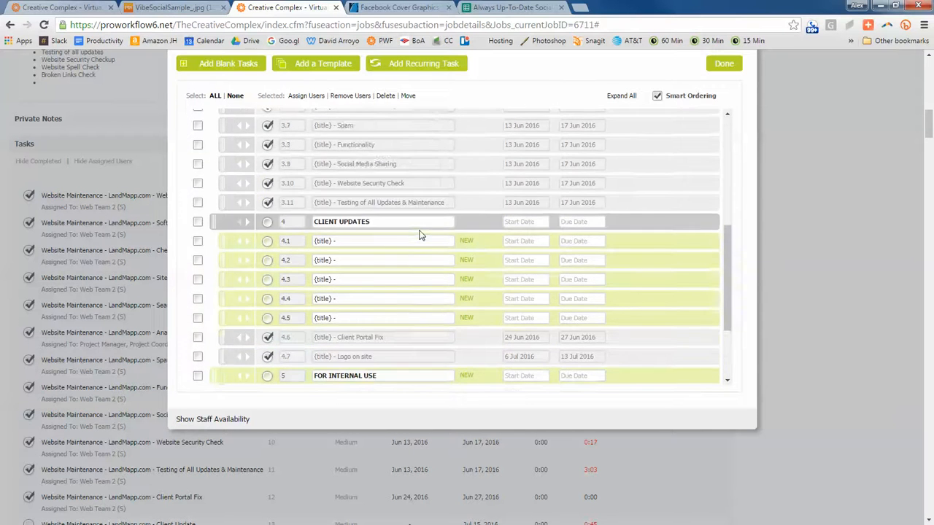
{"action": "scroll", "coordinate": [420, 232], "scroll_direction": "up", "scroll_amount": 3}
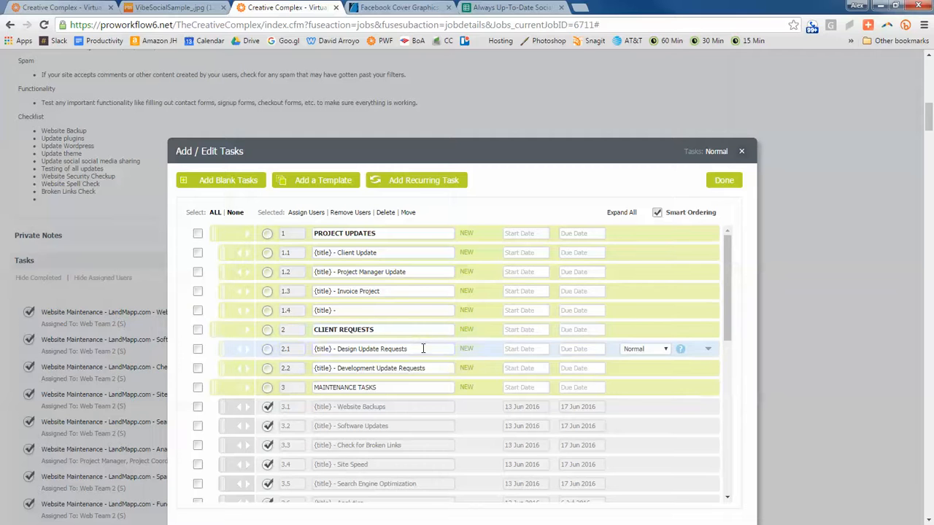
{"action": "left_click", "coordinate": [447, 331]}
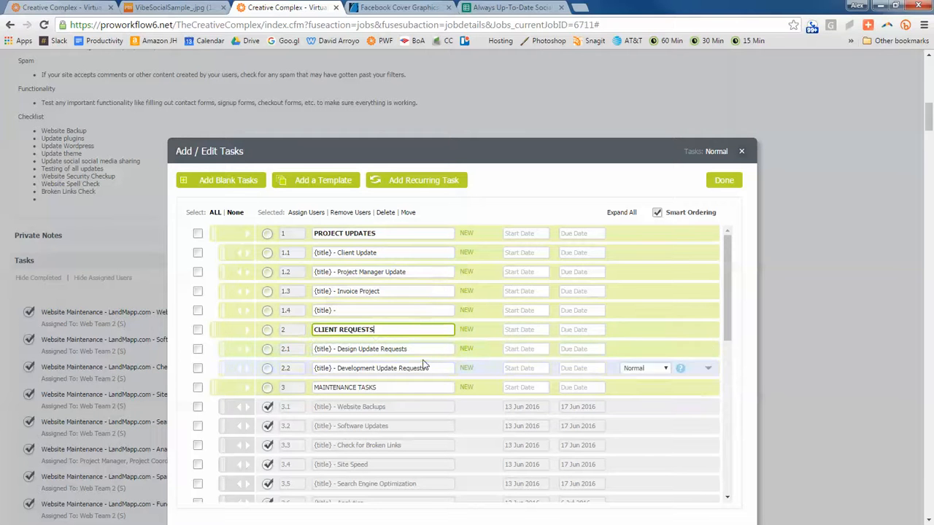
{"action": "scroll", "coordinate": [430, 365], "scroll_direction": "down", "scroll_amount": 3}
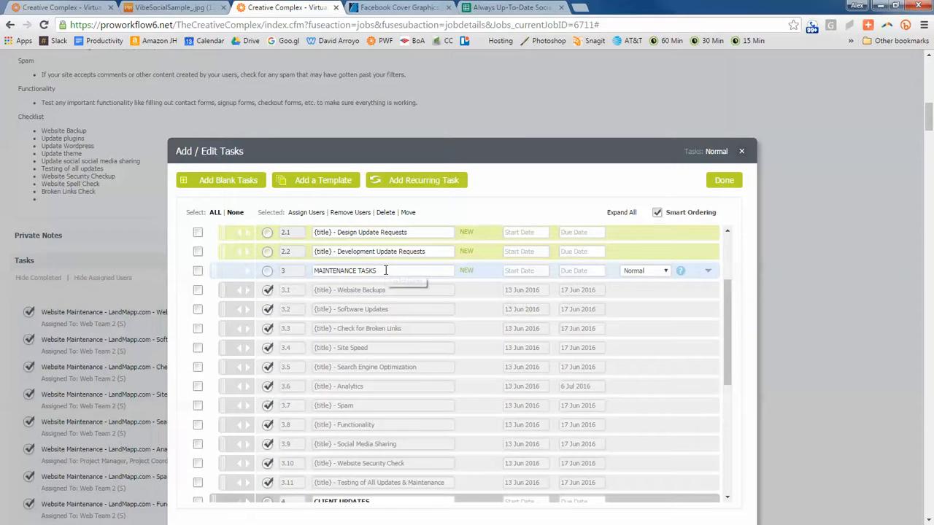
{"action": "left_click", "coordinate": [646, 272]}
{"action": "left_click", "coordinate": [647, 288]}
Check the remaining tasks through FOR INTERNAL USE and save the edited task list
{"action": "scroll", "coordinate": [385, 307], "scroll_direction": "down", "scroll_amount": 2}
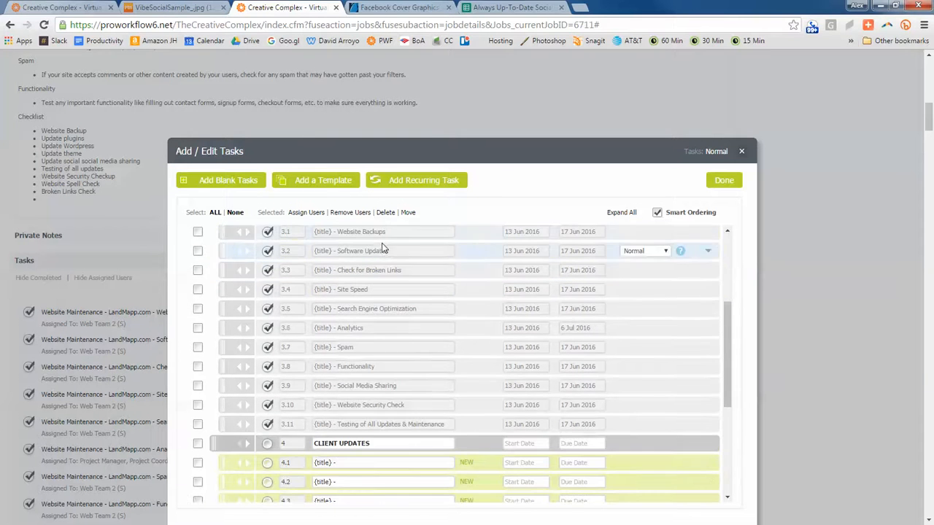
{"action": "scroll", "coordinate": [376, 365], "scroll_direction": "down", "scroll_amount": 6}
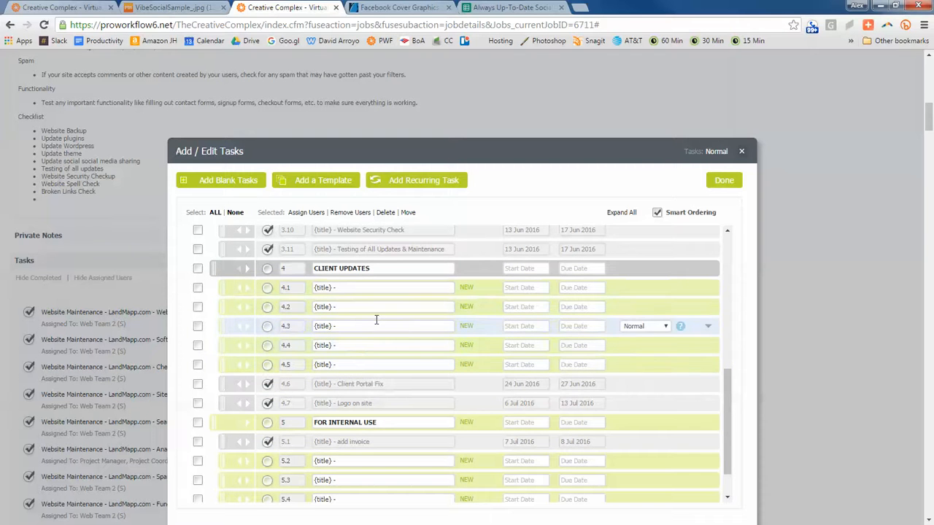
{"action": "scroll", "coordinate": [376, 320], "scroll_direction": "down", "scroll_amount": 2}
{"action": "left_click", "coordinate": [379, 375]}
{"action": "scroll", "coordinate": [391, 378], "scroll_direction": "down", "scroll_amount": 2}
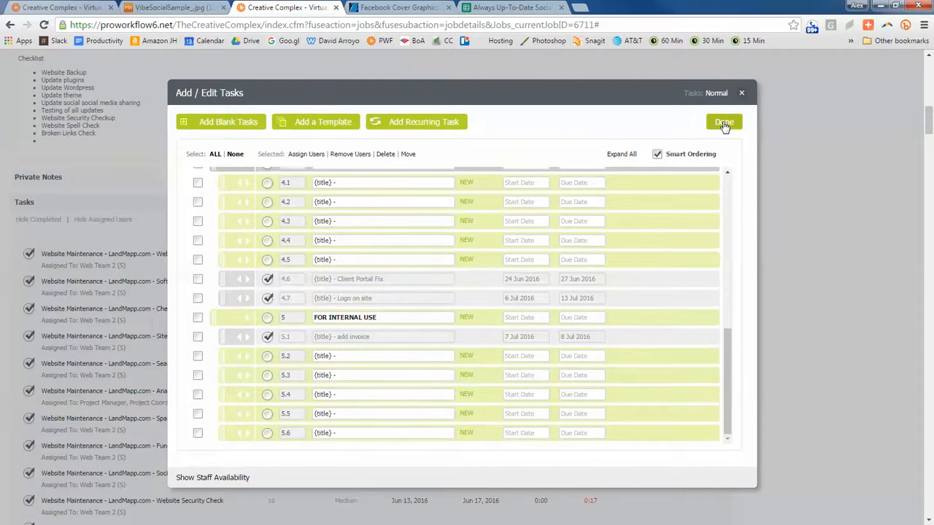
{"action": "left_click", "coordinate": [723, 123]}
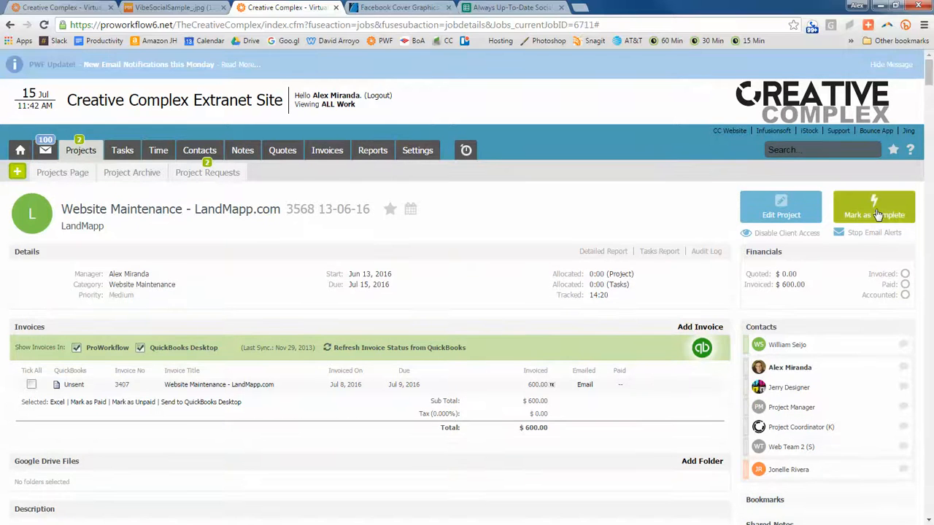
Reopen the project's tasks for editing, set the style of CLIENT REQUESTS to Heading and save the task list
{"action": "scroll", "coordinate": [694, 211], "scroll_direction": "down", "scroll_amount": 2}
{"action": "scroll", "coordinate": [695, 213], "scroll_direction": "down", "scroll_amount": 15}
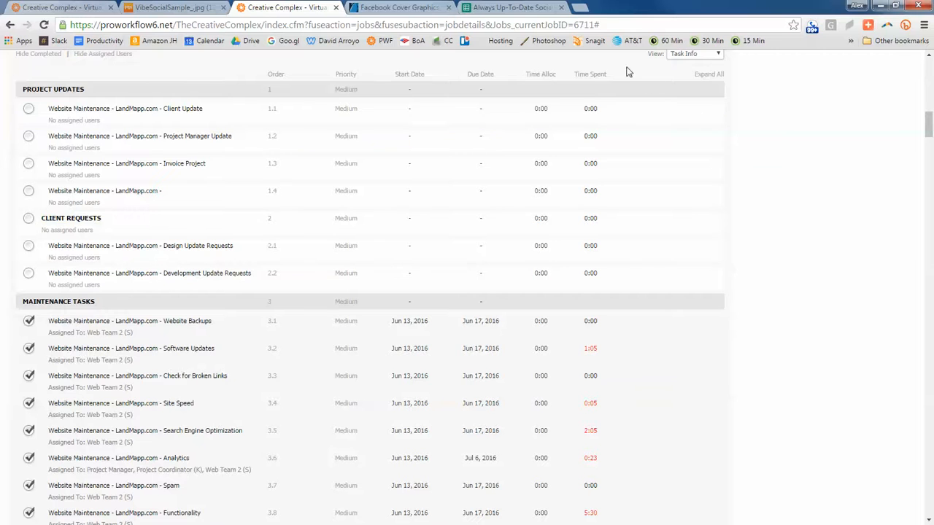
{"action": "scroll", "coordinate": [759, 87], "scroll_direction": "up", "scroll_amount": 1}
{"action": "left_click", "coordinate": [696, 95]}
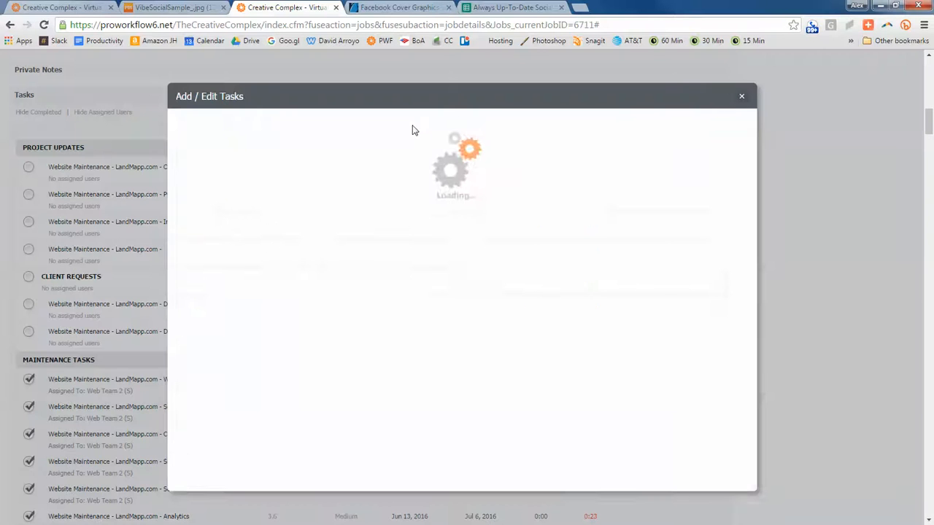
{"action": "left_click", "coordinate": [644, 278]}
{"action": "left_click", "coordinate": [643, 296]}
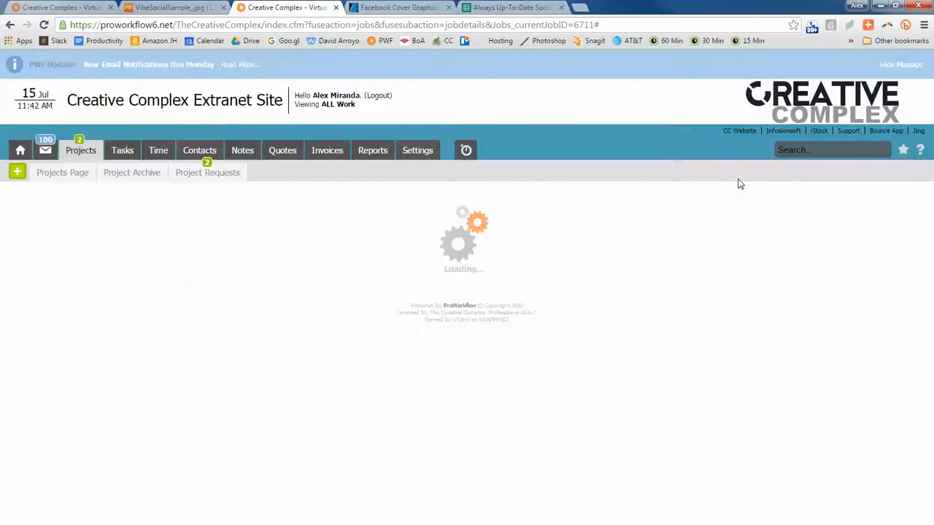
Examine the saved task list from PROJECT UPDATES through FOR INTERNAL USE, including the details of the Website Backups task
{"action": "scroll", "coordinate": [688, 170], "scroll_direction": "down", "scroll_amount": 5}
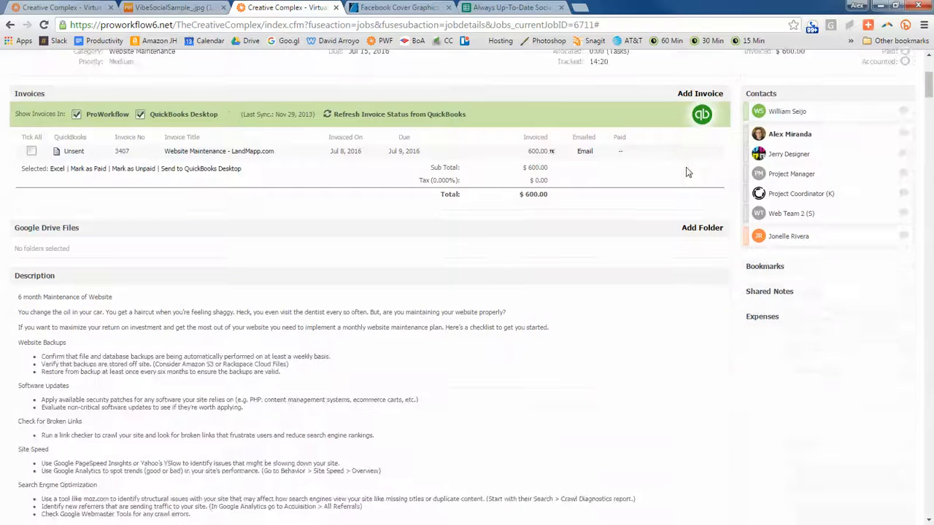
{"action": "scroll", "coordinate": [746, 197], "scroll_direction": "down", "scroll_amount": 10}
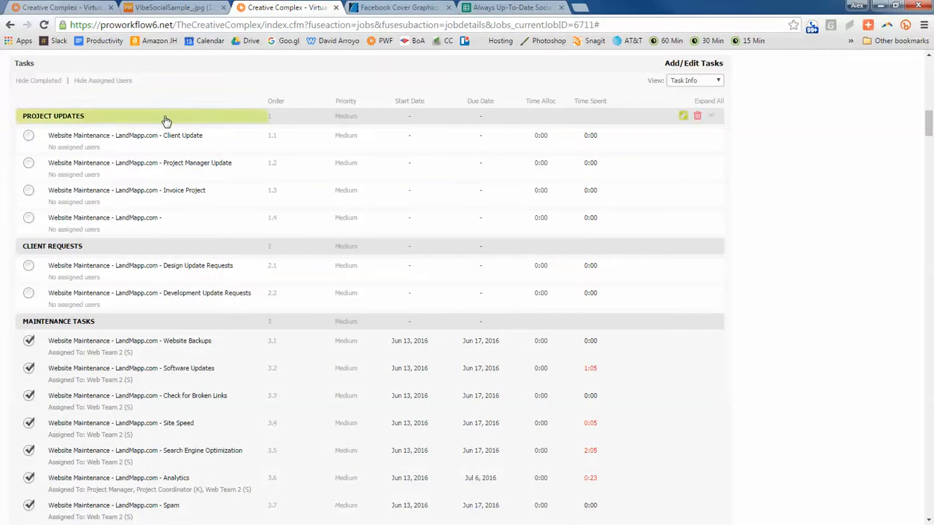
{"action": "scroll", "coordinate": [161, 226], "scroll_direction": "down", "scroll_amount": 2}
{"action": "scroll", "coordinate": [127, 159], "scroll_direction": "down", "scroll_amount": 2}
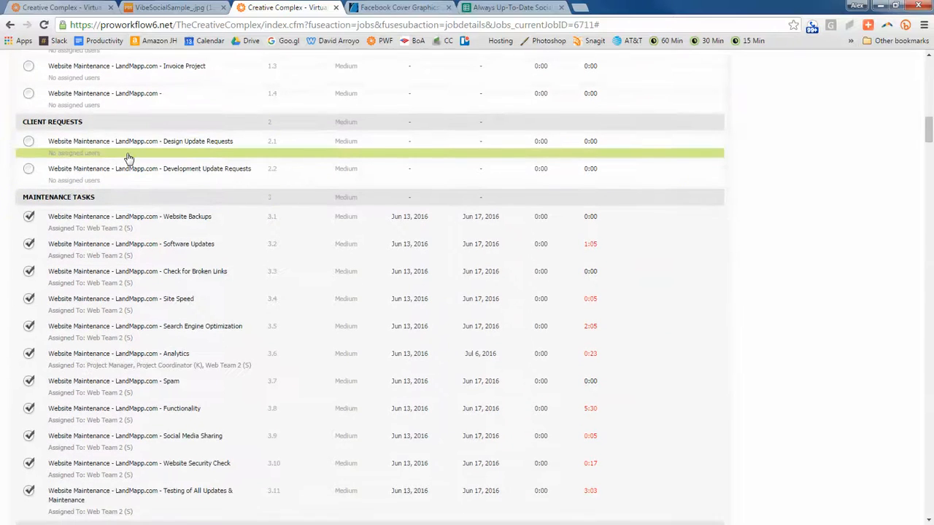
{"action": "left_click", "coordinate": [714, 113]}
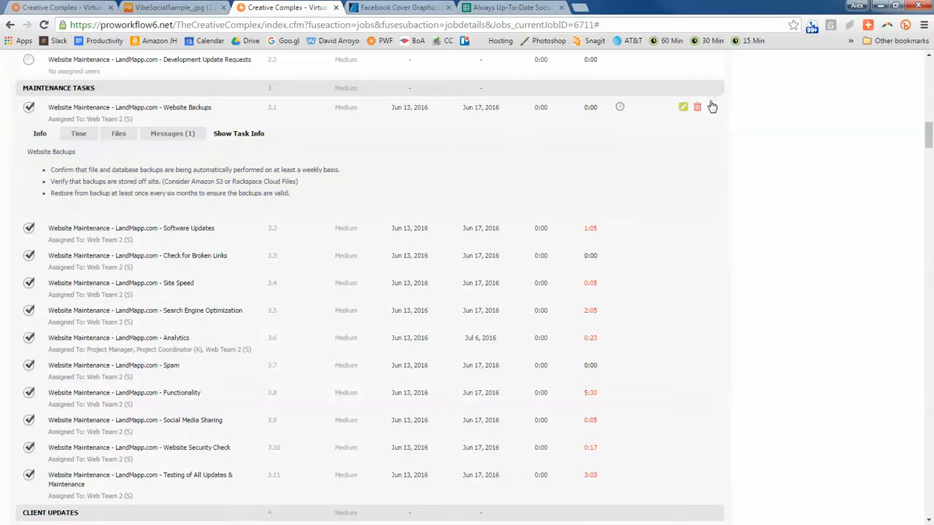
{"action": "left_click", "coordinate": [713, 109]}
{"action": "scroll", "coordinate": [714, 112], "scroll_direction": "down", "scroll_amount": 2}
{"action": "scroll", "coordinate": [714, 112], "scroll_direction": "down", "scroll_amount": 3}
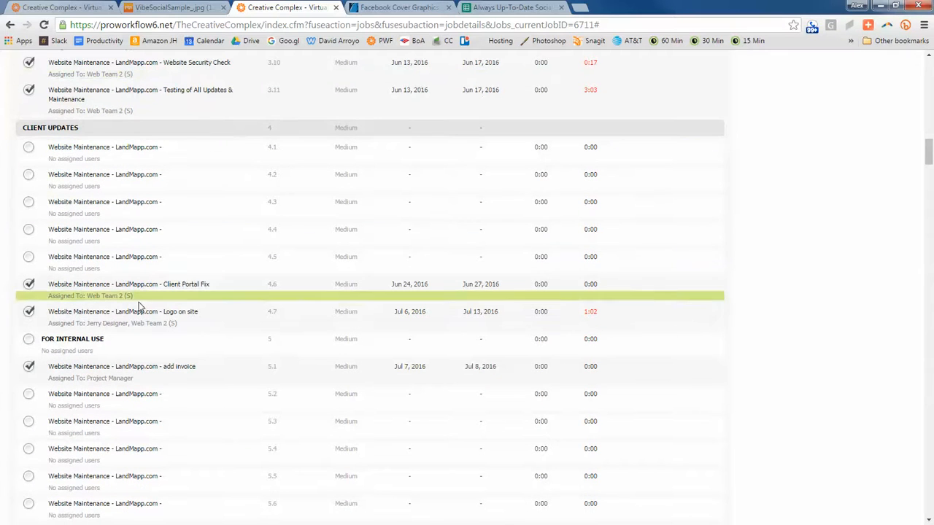
{"action": "scroll", "coordinate": [664, 338], "scroll_direction": "down", "scroll_amount": 2}
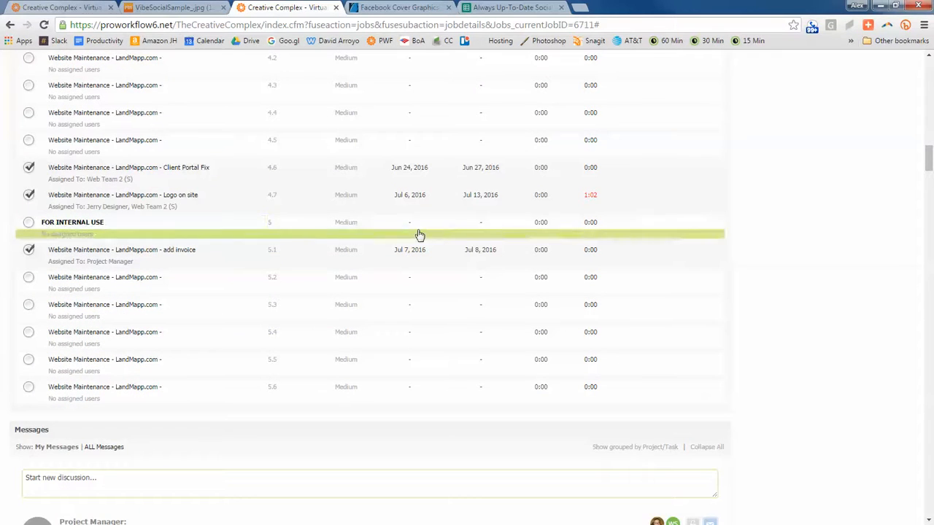
{"action": "scroll", "coordinate": [775, 202], "scroll_direction": "up", "scroll_amount": 3}
{"action": "scroll", "coordinate": [776, 202], "scroll_direction": "up", "scroll_amount": 9}
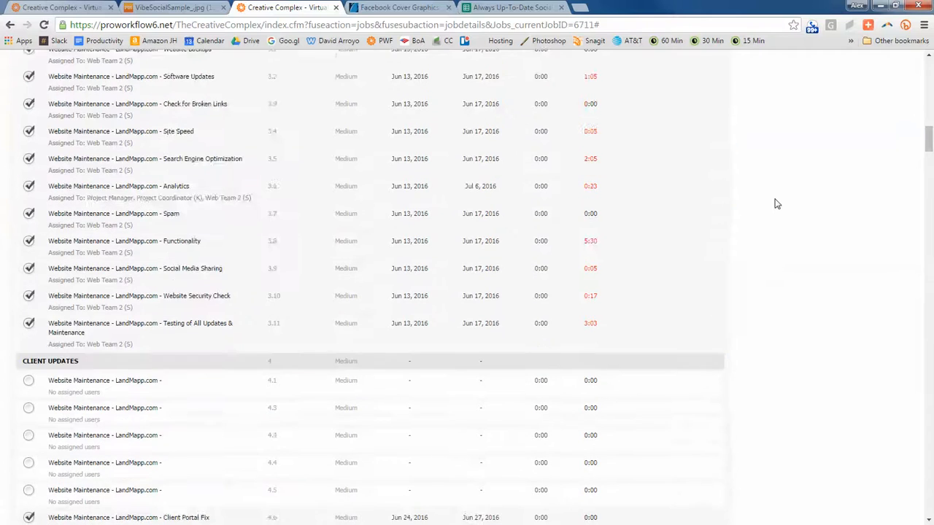
Reopen the tasks for editing, set the style of FOR INTERNAL USE to Heading, then save and check the task list
{"action": "left_click", "coordinate": [708, 123]}
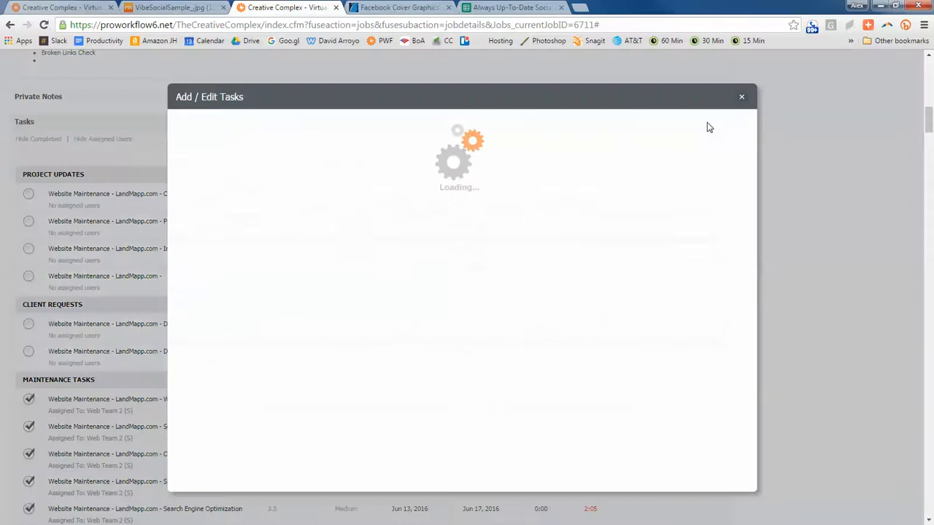
{"action": "scroll", "coordinate": [504, 248], "scroll_direction": "down", "scroll_amount": 5}
{"action": "scroll", "coordinate": [528, 261], "scroll_direction": "down", "scroll_amount": 5}
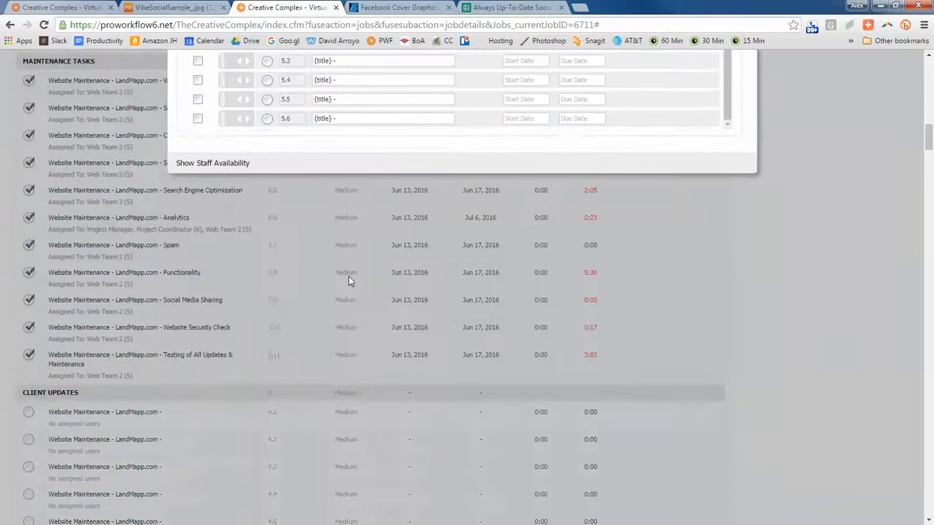
{"action": "scroll", "coordinate": [825, 241], "scroll_direction": "up", "scroll_amount": 3}
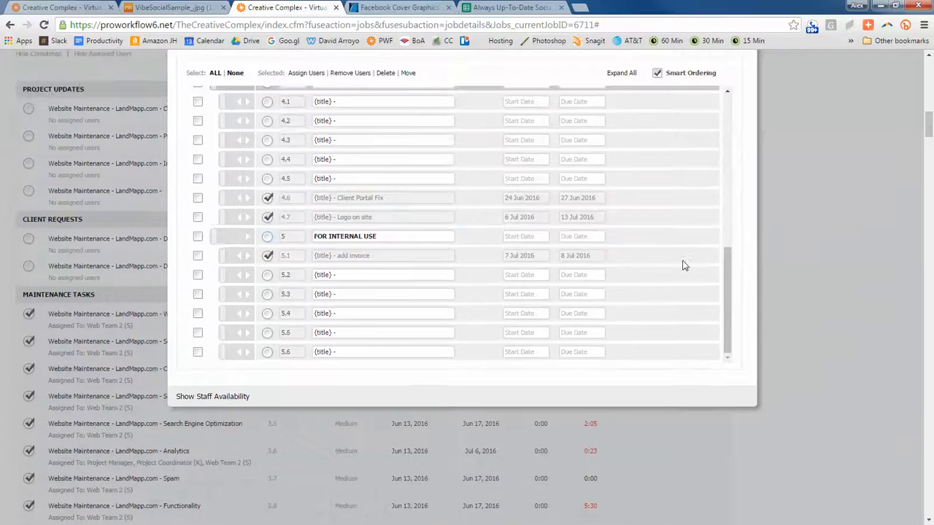
{"action": "left_click", "coordinate": [647, 237]}
{"action": "left_click", "coordinate": [645, 249]}
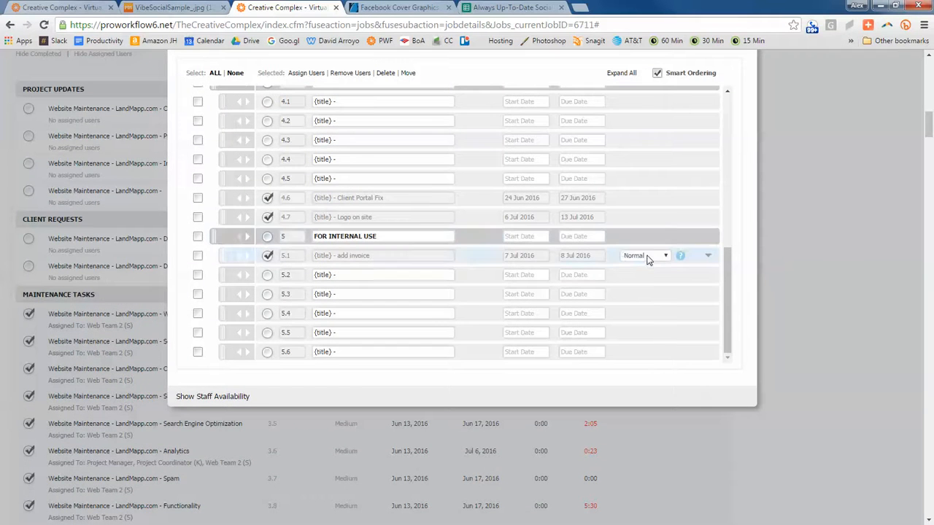
{"action": "left_click", "coordinate": [845, 227]}
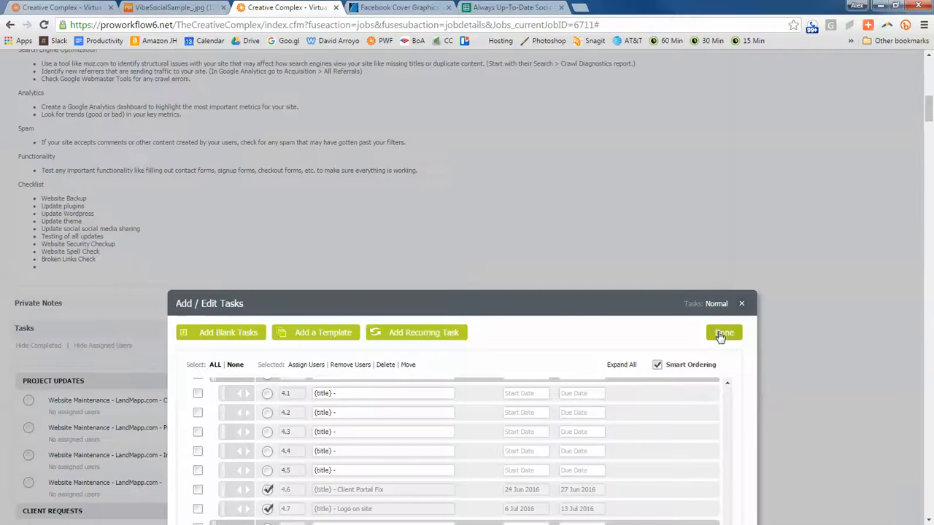
{"action": "left_click", "coordinate": [722, 330]}
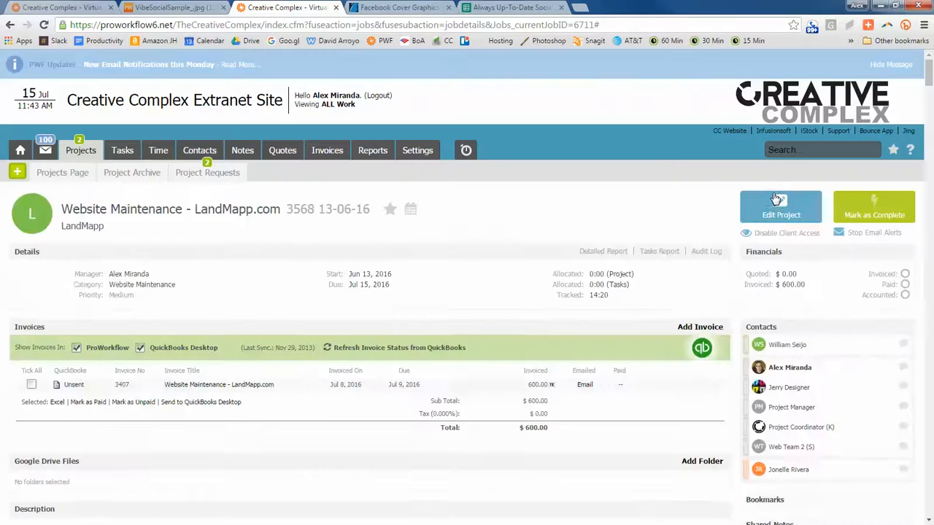
{"action": "scroll", "coordinate": [777, 201], "scroll_direction": "down", "scroll_amount": 12}
{"action": "scroll", "coordinate": [775, 210], "scroll_direction": "down", "scroll_amount": 15}
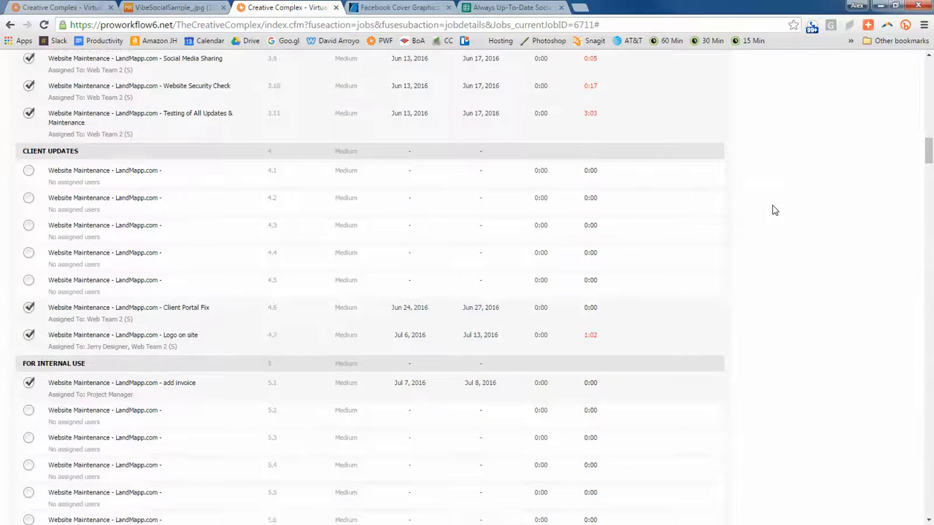
{"action": "scroll", "coordinate": [772, 204], "scroll_direction": "up", "scroll_amount": 1}
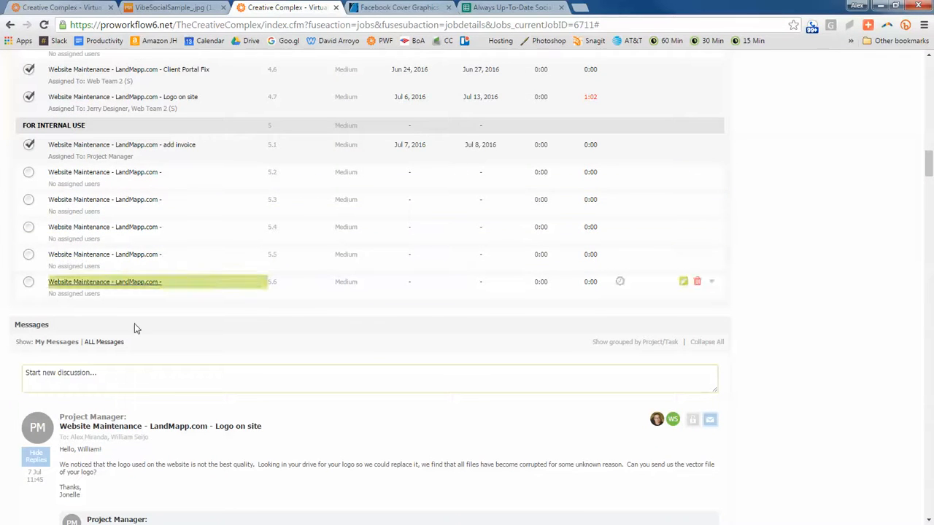
Leave the project page and open the task templates in the workflow settings
{"action": "scroll", "coordinate": [491, 196], "scroll_direction": "up", "scroll_amount": 3}
{"action": "scroll", "coordinate": [491, 196], "scroll_direction": "up", "scroll_amount": 12}
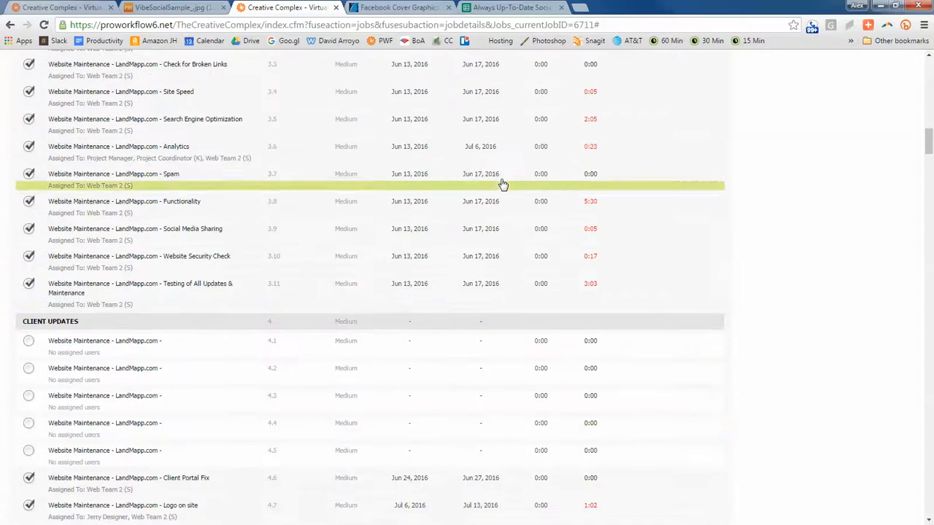
{"action": "scroll", "coordinate": [503, 183], "scroll_direction": "up", "scroll_amount": 4}
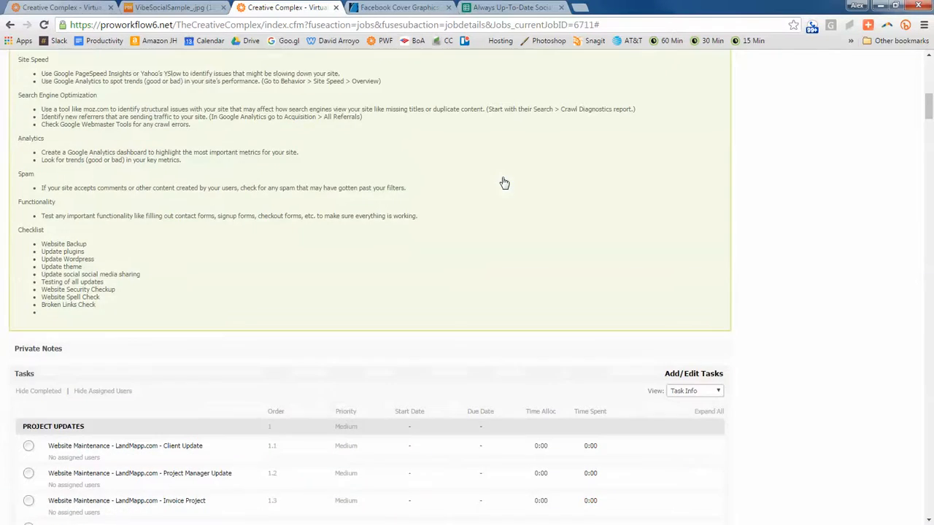
{"action": "scroll", "coordinate": [724, 237], "scroll_direction": "up", "scroll_amount": 10}
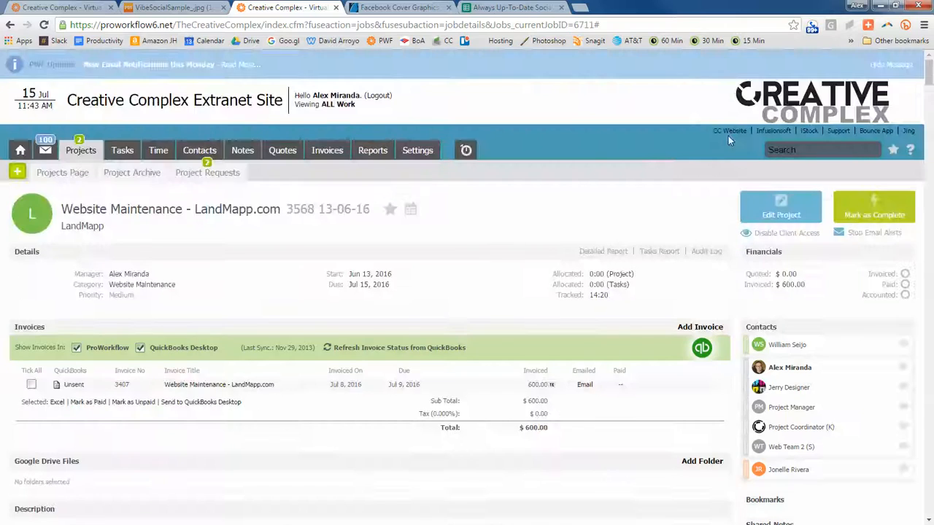
{"action": "left_click", "coordinate": [418, 151]}
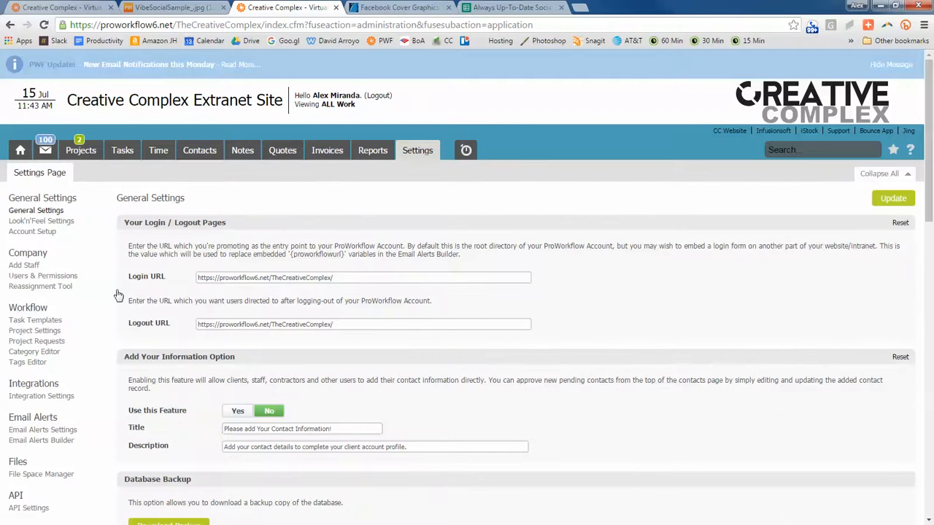
{"action": "left_click", "coordinate": [35, 321]}
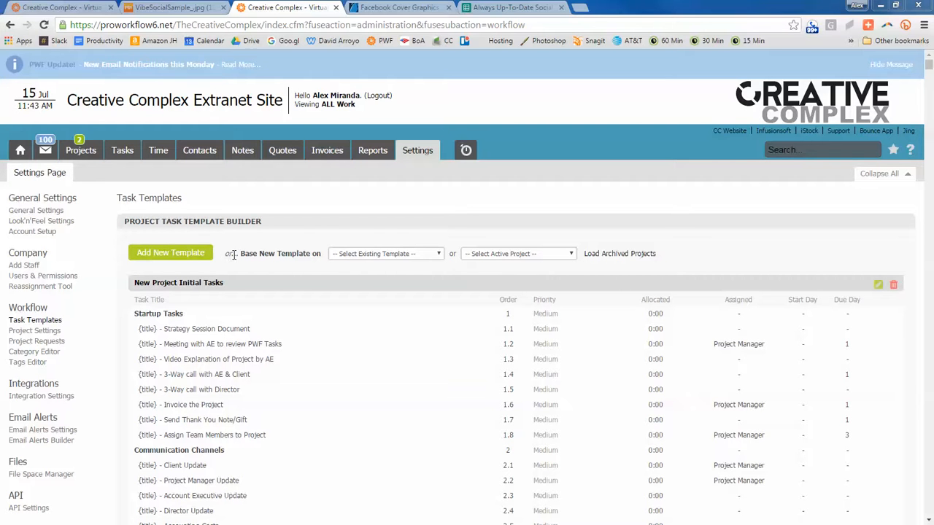
{"action": "mouse_move", "coordinate": [228, 254]}
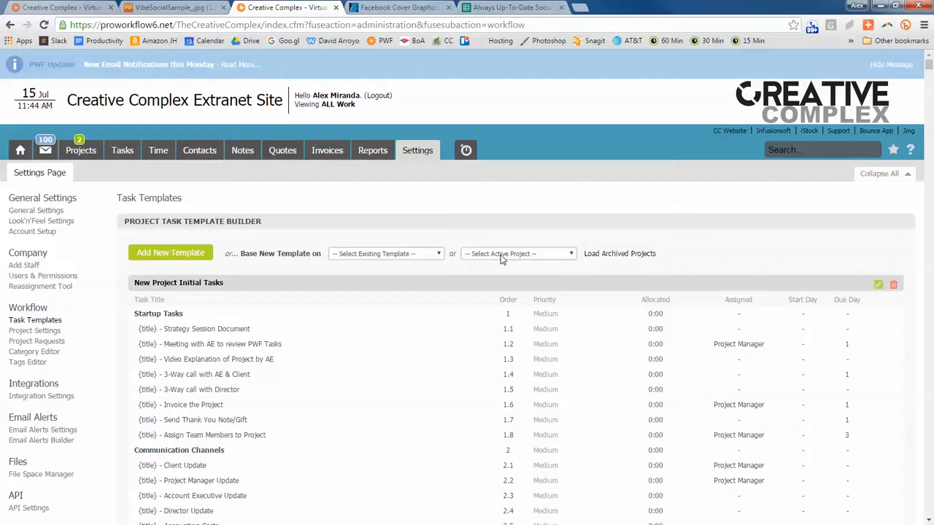
{"action": "left_click", "coordinate": [501, 256]}
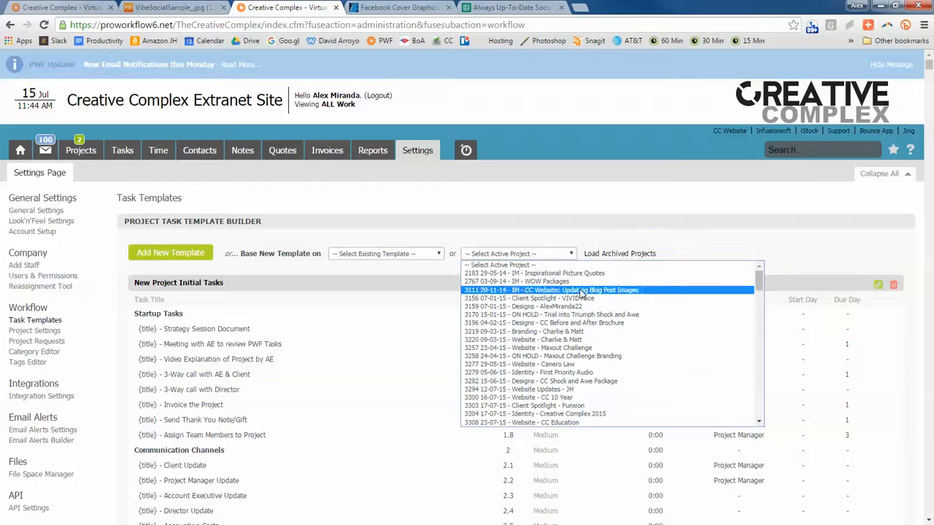
{"action": "scroll", "coordinate": [587, 297], "scroll_direction": "down", "scroll_amount": 8}
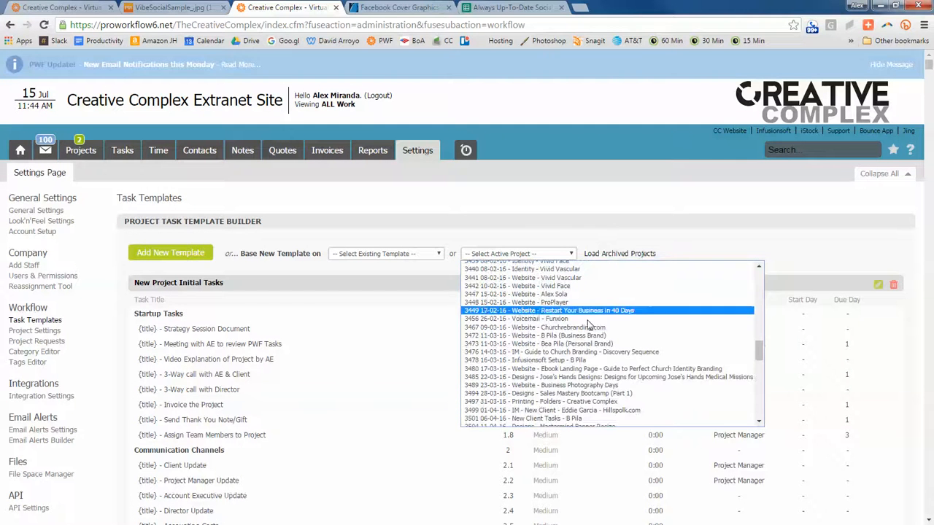
{"action": "scroll", "coordinate": [594, 294], "scroll_direction": "down", "scroll_amount": 8}
{"action": "scroll", "coordinate": [596, 294], "scroll_direction": "down", "scroll_amount": 5}
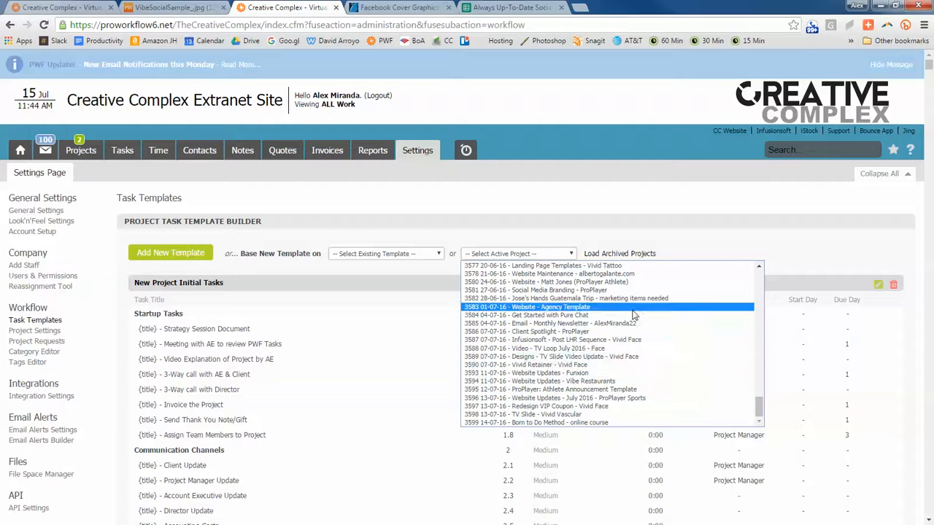
{"action": "scroll", "coordinate": [606, 314], "scroll_direction": "up", "scroll_amount": 5}
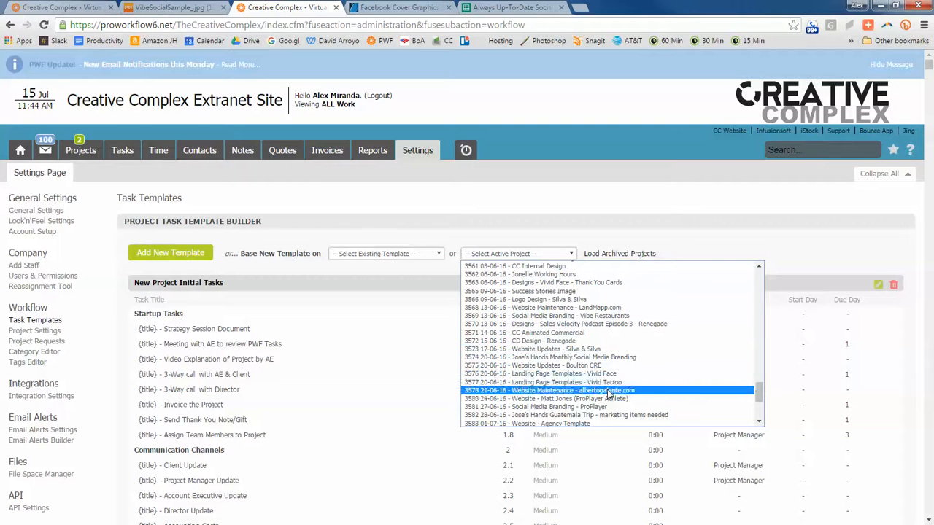
{"action": "key", "text": "Escape"}
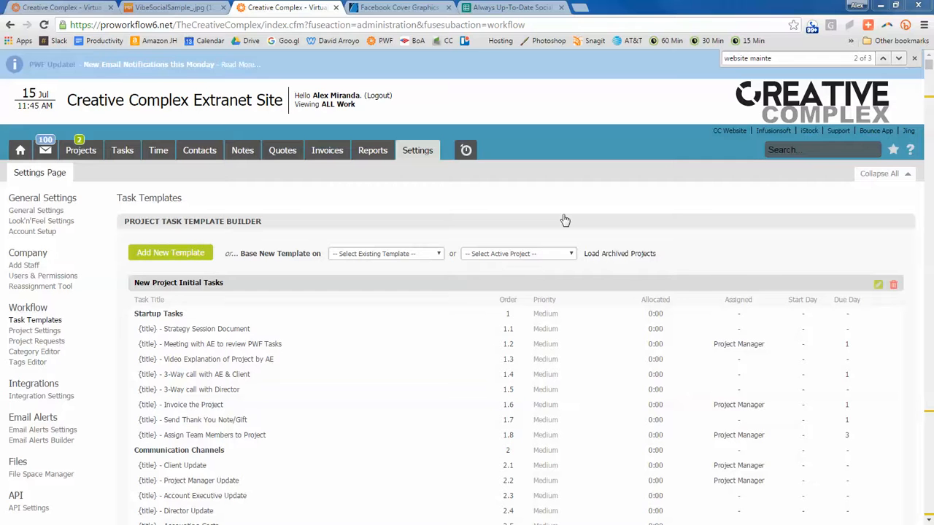
{"action": "left_click", "coordinate": [530, 256]}
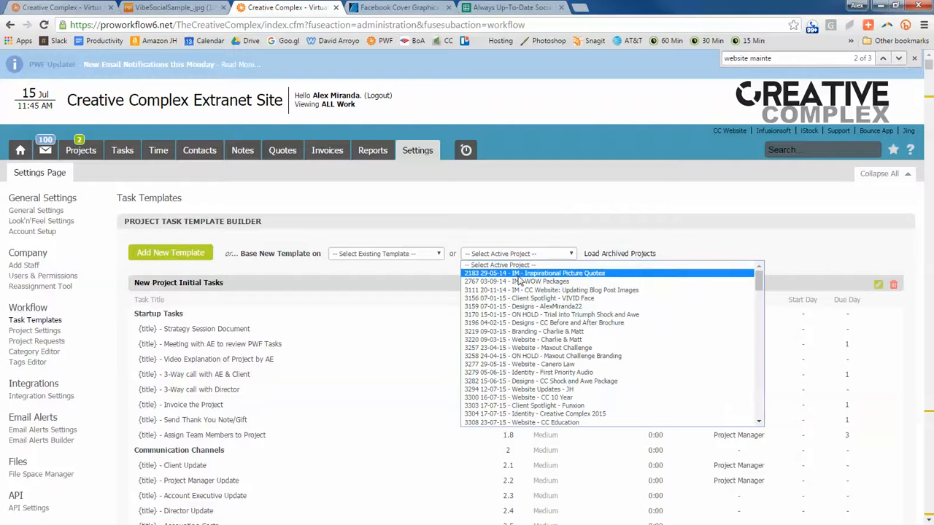
{"action": "scroll", "coordinate": [504, 338], "scroll_direction": "down", "scroll_amount": 10}
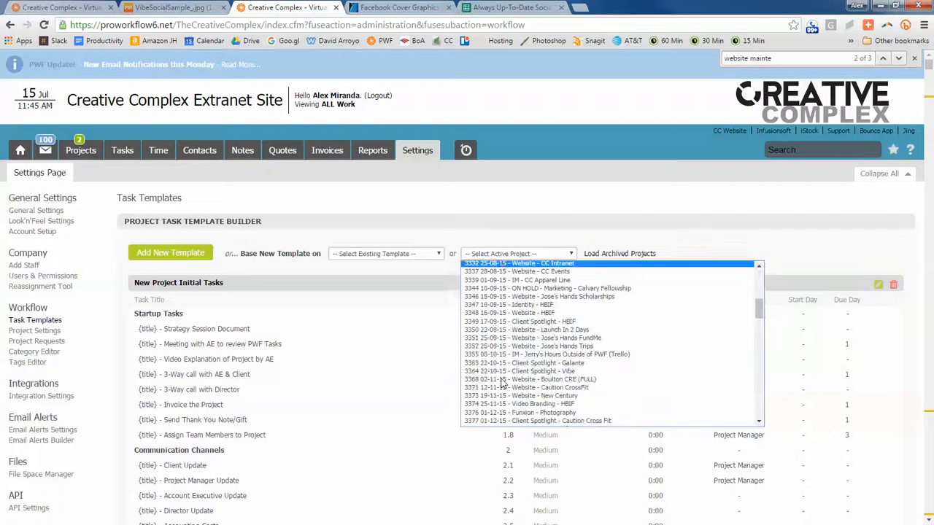
{"action": "scroll", "coordinate": [493, 398], "scroll_direction": "down", "scroll_amount": 10}
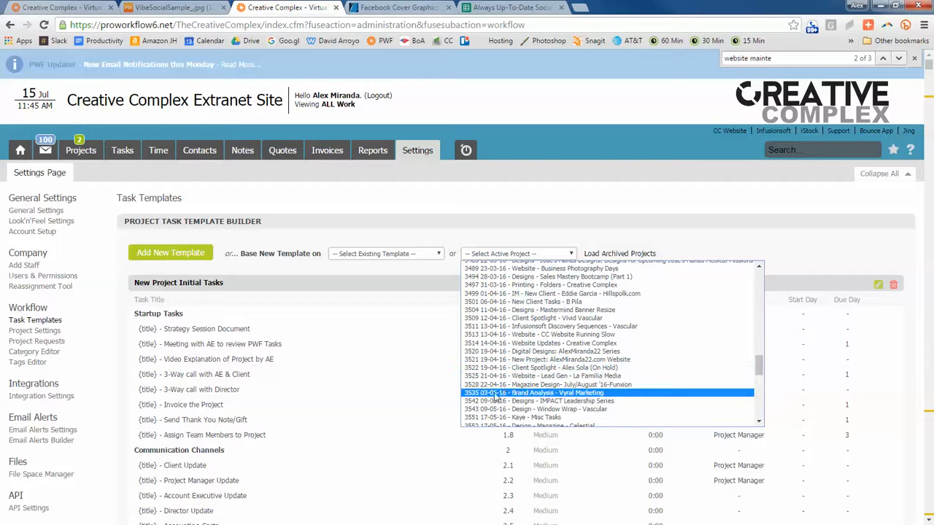
{"action": "scroll", "coordinate": [504, 395], "scroll_direction": "down", "scroll_amount": 5}
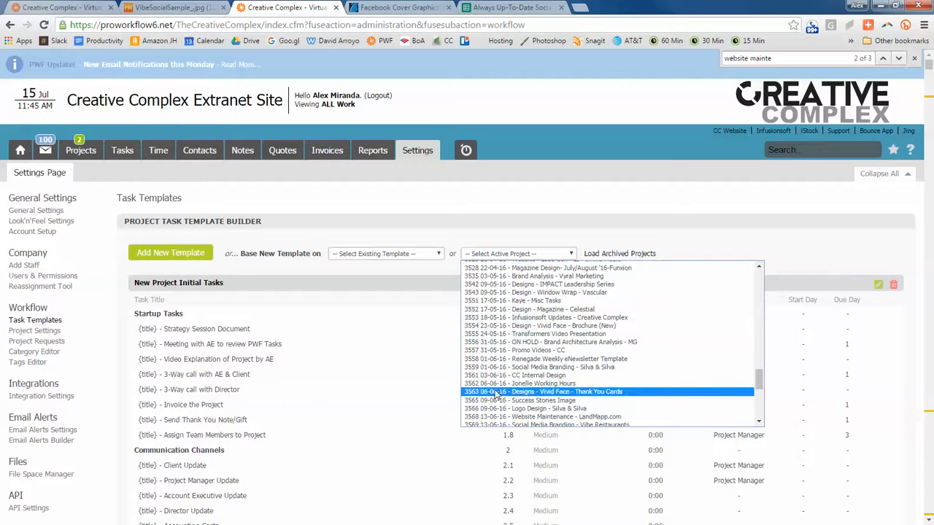
{"action": "scroll", "coordinate": [495, 412], "scroll_direction": "down", "scroll_amount": 5}
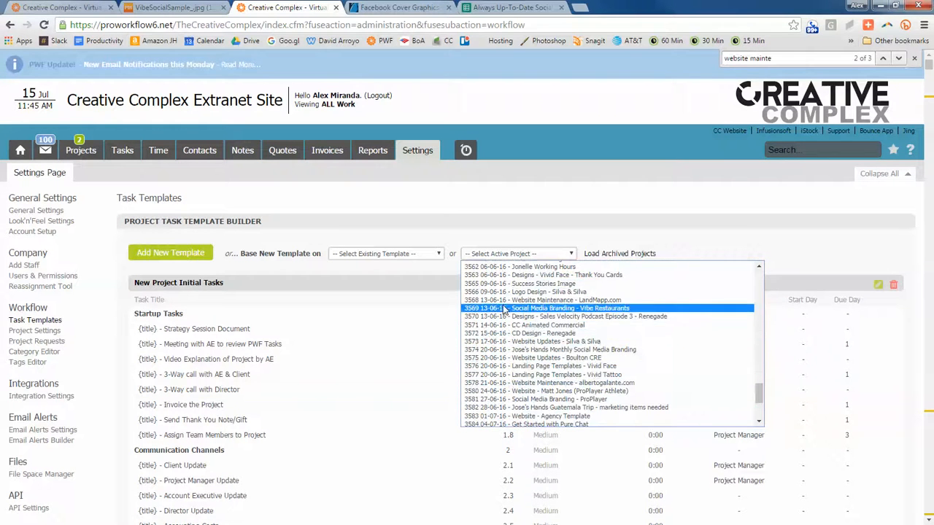
{"action": "left_click", "coordinate": [590, 302]}
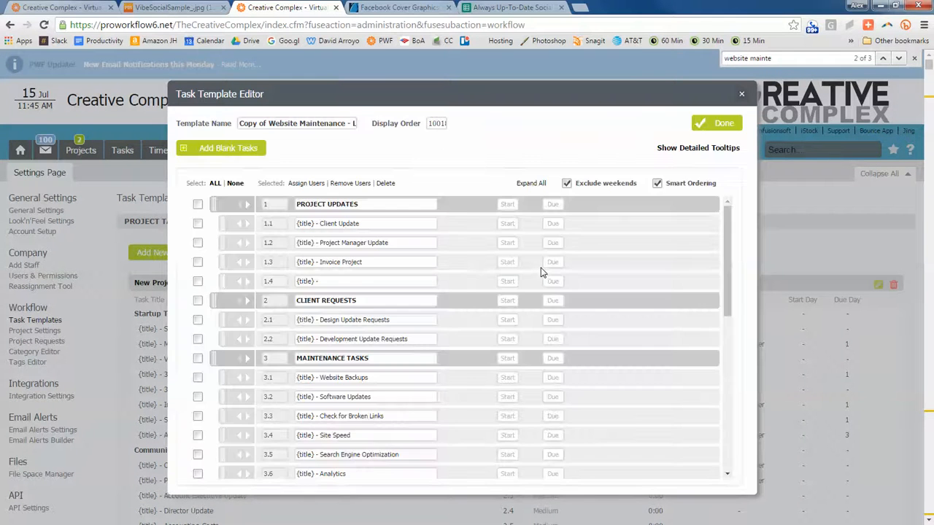
Shorten the template name to Website Maintenance
{"action": "triple_click", "coordinate": [263, 125]}
{"action": "left_click", "coordinate": [289, 126]}
{"action": "left_click_drag", "start_coordinate": [269, 124], "coordinate": [190, 124]}
{"action": "key", "text": "BackSpace"}
{"action": "key", "text": "End"}
{"action": "key", "text": "ctrl+shift+Left"}
{"action": "key", "text": "ctrl+shift+Left"}
{"action": "key", "text": "ctrl+shift+Left"}
{"action": "key", "text": "BackSpace"}
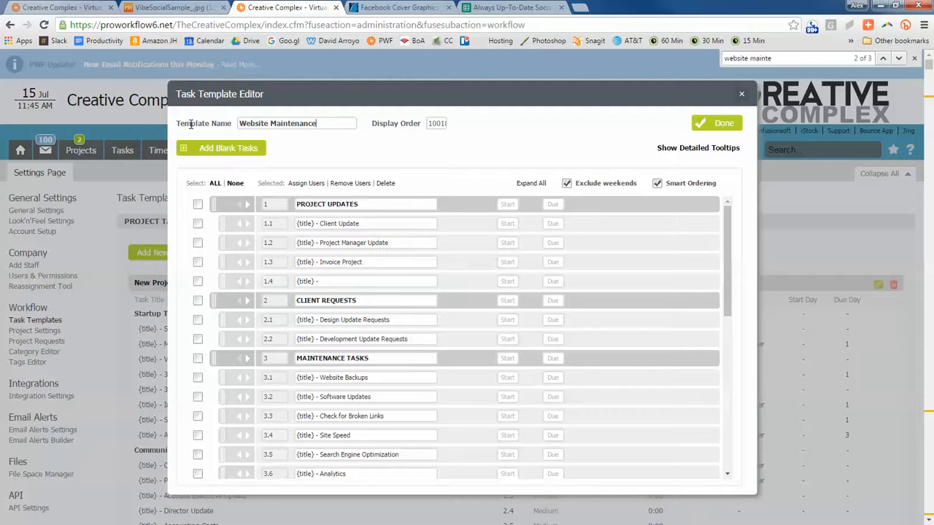
{"action": "key", "text": "BackSpace"}
Set the template's display order to 200
{"action": "double_click", "coordinate": [440, 121]}
{"action": "type", "text": "10"}
{"action": "double_click", "coordinate": [436, 123]}
{"action": "type", "text": "200"}
{"action": "double_click", "coordinate": [281, 128]}
{"action": "left_click", "coordinate": [328, 124]}
{"action": "double_click", "coordinate": [440, 126]}
{"action": "double_click", "coordinate": [284, 124]}
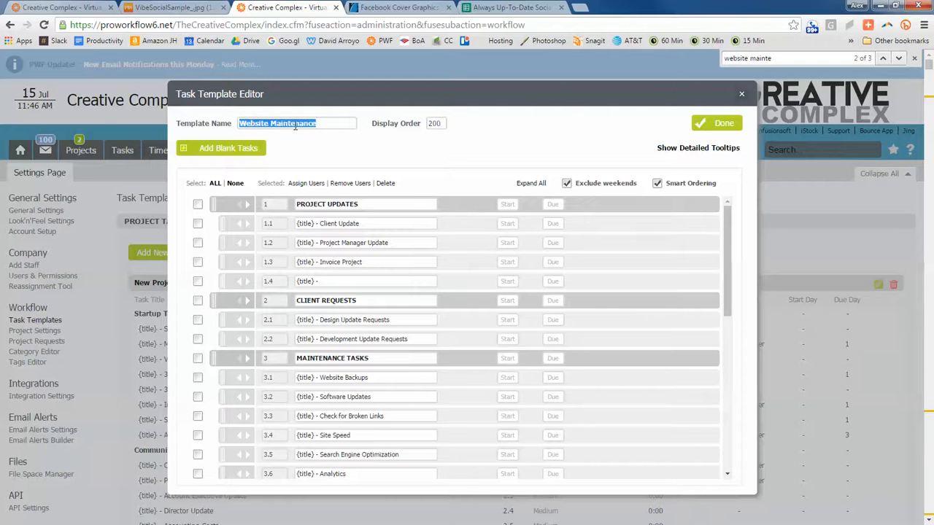
{"action": "left_click", "coordinate": [356, 124]}
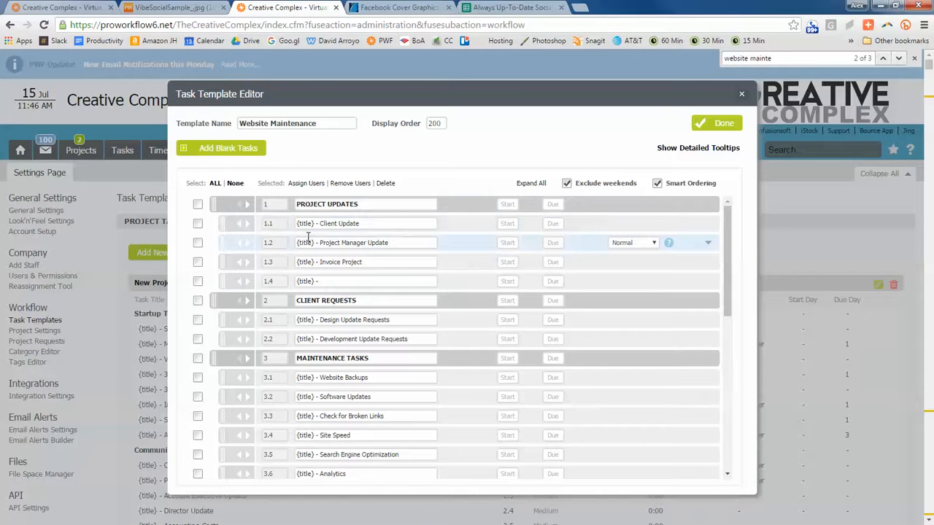
Remove the specific wording from tasks 4.6 and 4.7 under CLIENT UPDATES, leaving only the {title} - placeholder
{"action": "scroll", "coordinate": [387, 219], "scroll_direction": "down", "scroll_amount": 5}
{"action": "scroll", "coordinate": [412, 219], "scroll_direction": "down", "scroll_amount": 5}
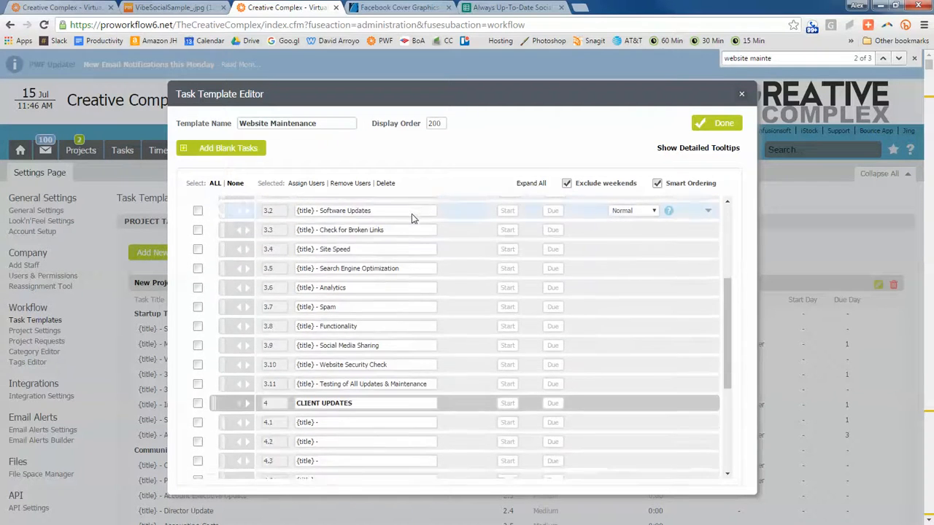
{"action": "scroll", "coordinate": [462, 236], "scroll_direction": "up", "scroll_amount": 6}
{"action": "scroll", "coordinate": [462, 236], "scroll_direction": "down", "scroll_amount": 4}
{"action": "scroll", "coordinate": [463, 236], "scroll_direction": "down", "scroll_amount": 3}
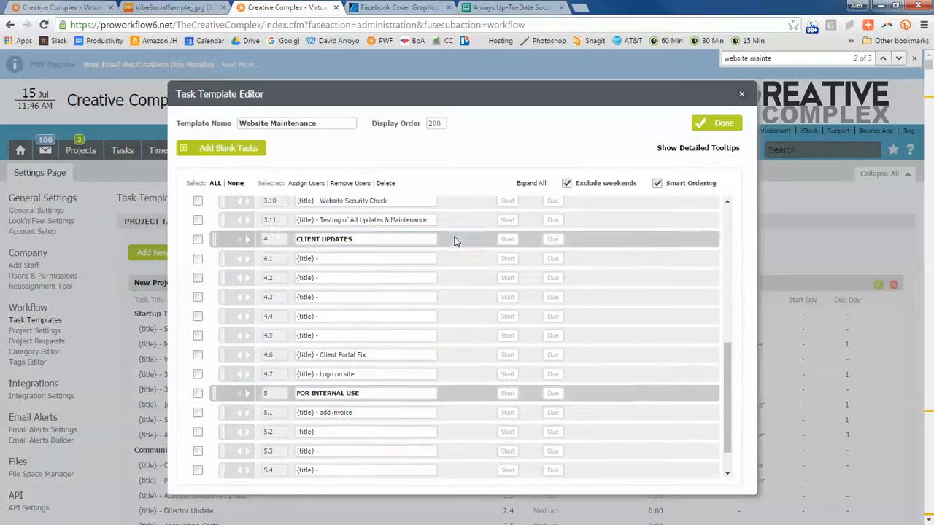
{"action": "scroll", "coordinate": [438, 256], "scroll_direction": "down", "scroll_amount": 1}
{"action": "left_click", "coordinate": [322, 314]}
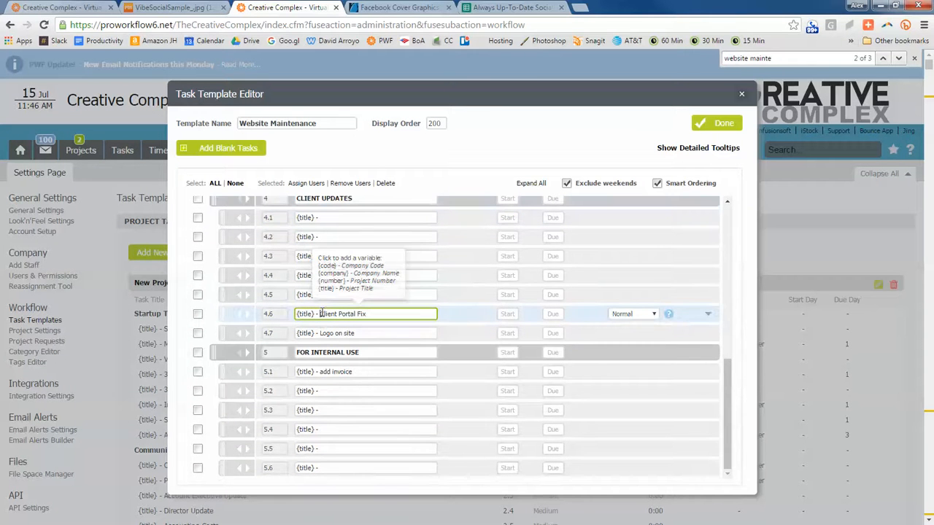
{"action": "left_click_drag", "start_coordinate": [320, 314], "coordinate": [385, 326]}
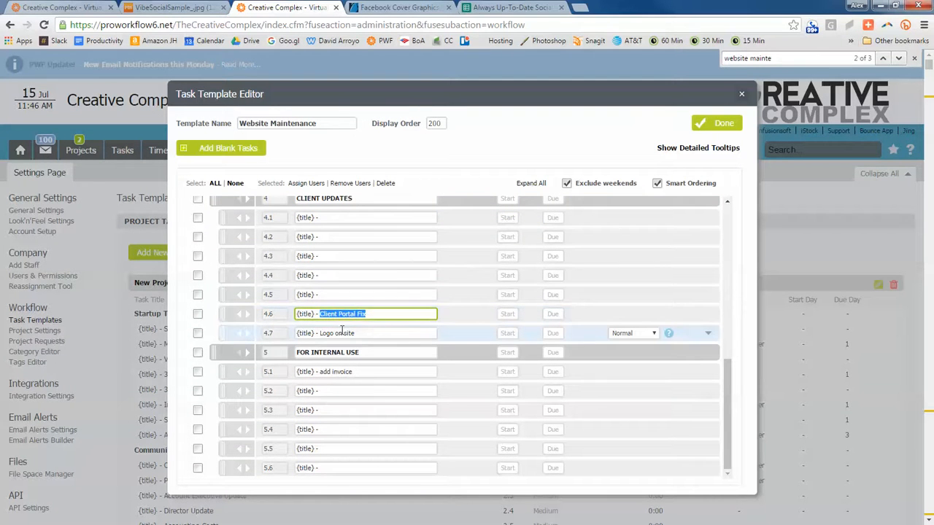
{"action": "key", "text": "BackSpace"}
{"action": "left_click_drag", "start_coordinate": [320, 333], "coordinate": [427, 331]}
{"action": "key", "text": "BackSpace"}
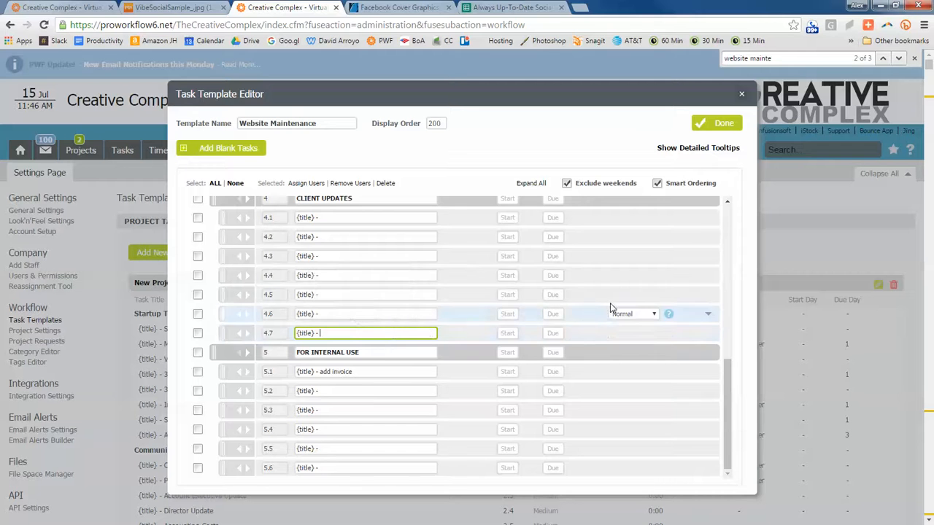
Examine the descriptions, files and assigned contacts of tasks 4.6 and 4.7, then close their details
{"action": "left_click", "coordinate": [711, 318]}
{"action": "left_click", "coordinate": [711, 319]}
{"action": "left_click", "coordinate": [710, 337]}
{"action": "left_click", "coordinate": [708, 336]}
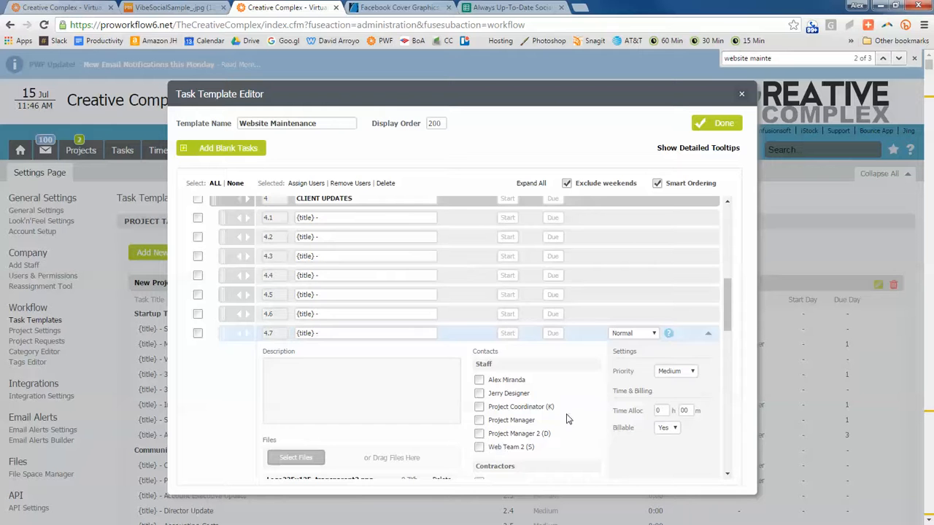
{"action": "left_click", "coordinate": [712, 337]}
{"action": "left_click", "coordinate": [707, 314]}
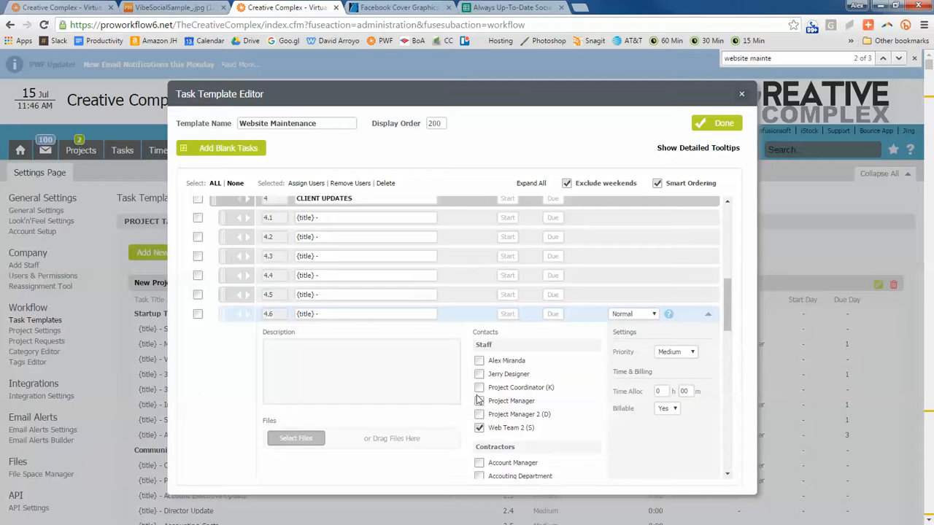
{"action": "scroll", "coordinate": [570, 393], "scroll_direction": "down", "scroll_amount": 7}
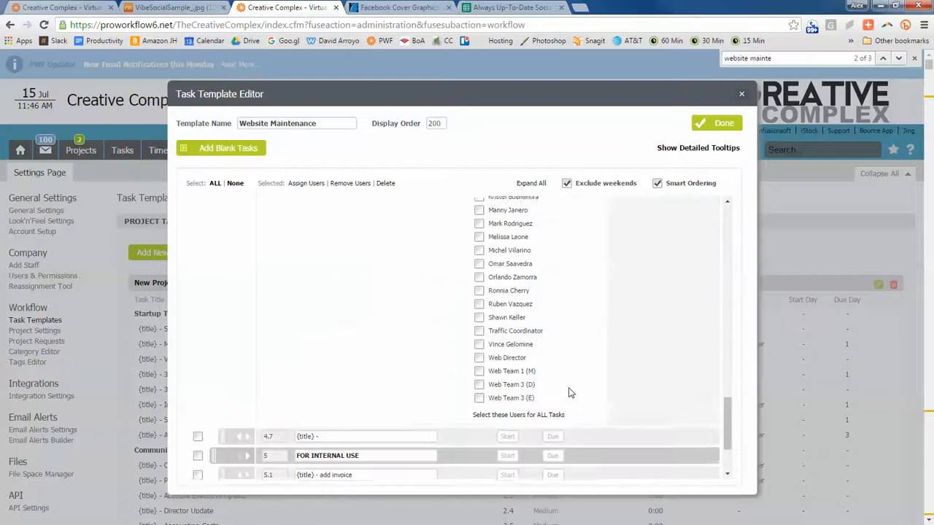
{"action": "scroll", "coordinate": [570, 393], "scroll_direction": "up", "scroll_amount": 15}
{"action": "scroll", "coordinate": [650, 360], "scroll_direction": "down", "scroll_amount": 8}
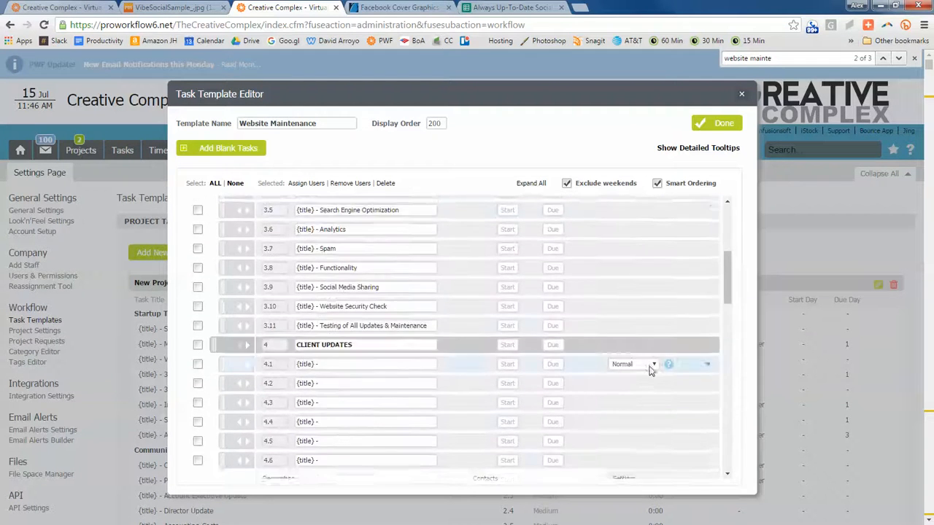
{"action": "left_click", "coordinate": [708, 345]}
Review the template's tasks from PROJECT UPDATES through FOR INTERNAL USE and save the template
{"action": "scroll", "coordinate": [509, 305], "scroll_direction": "up", "scroll_amount": 3}
{"action": "scroll", "coordinate": [510, 305], "scroll_direction": "up", "scroll_amount": 3}
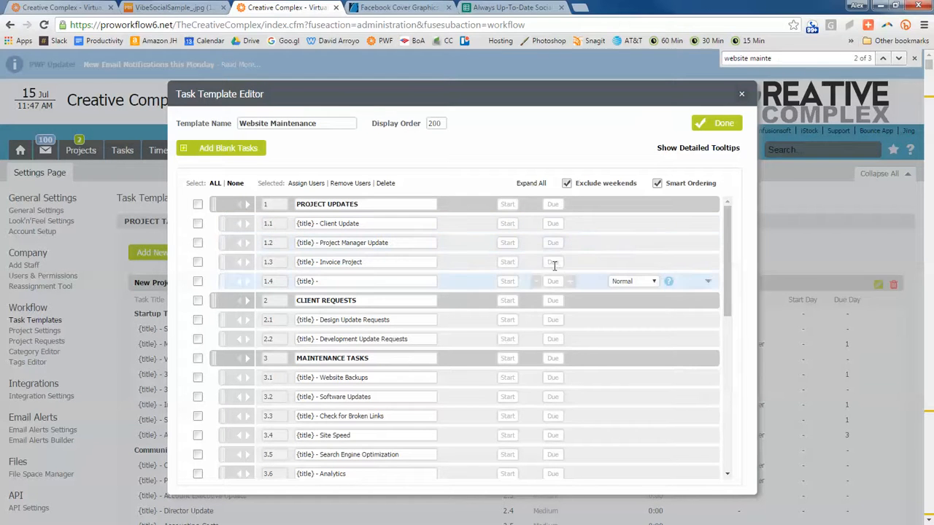
{"action": "scroll", "coordinate": [556, 242], "scroll_direction": "down", "scroll_amount": 1}
{"action": "scroll", "coordinate": [556, 242], "scroll_direction": "down", "scroll_amount": 8}
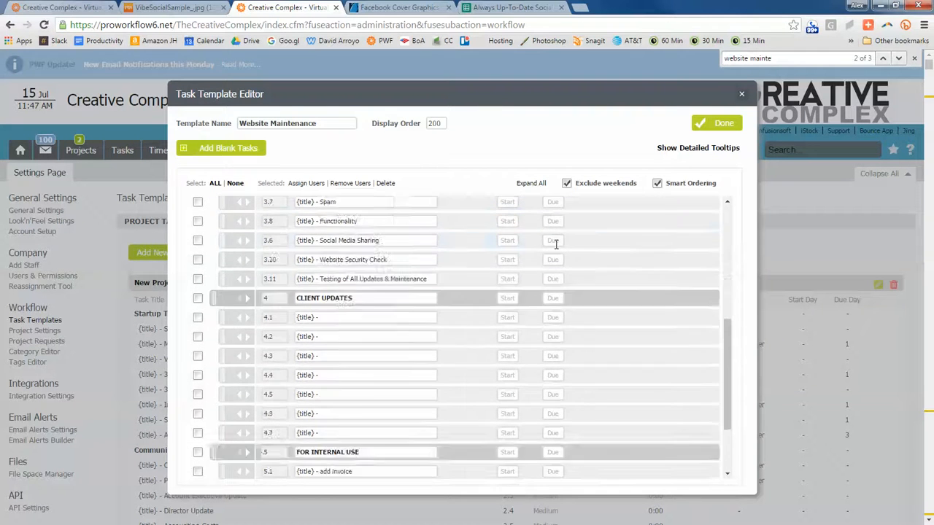
{"action": "left_click", "coordinate": [394, 373]}
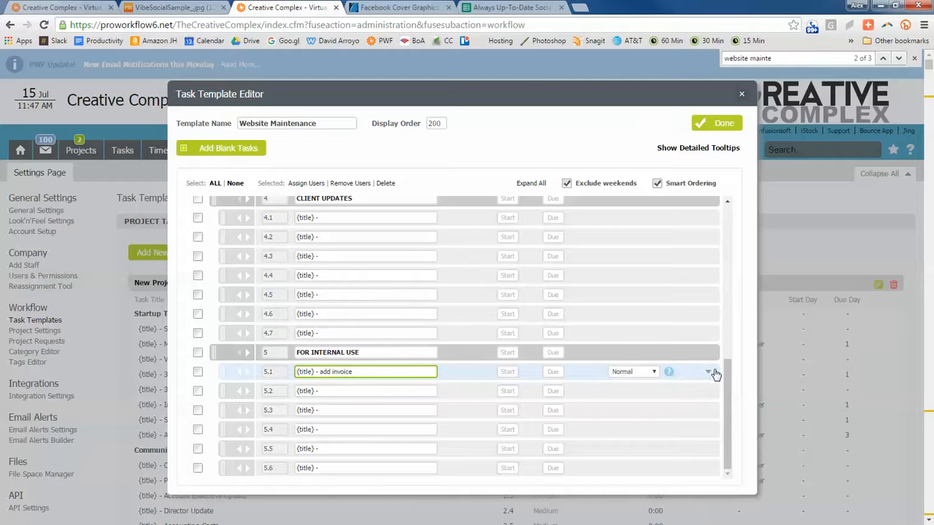
{"action": "scroll", "coordinate": [482, 373], "scroll_direction": "up", "scroll_amount": 8}
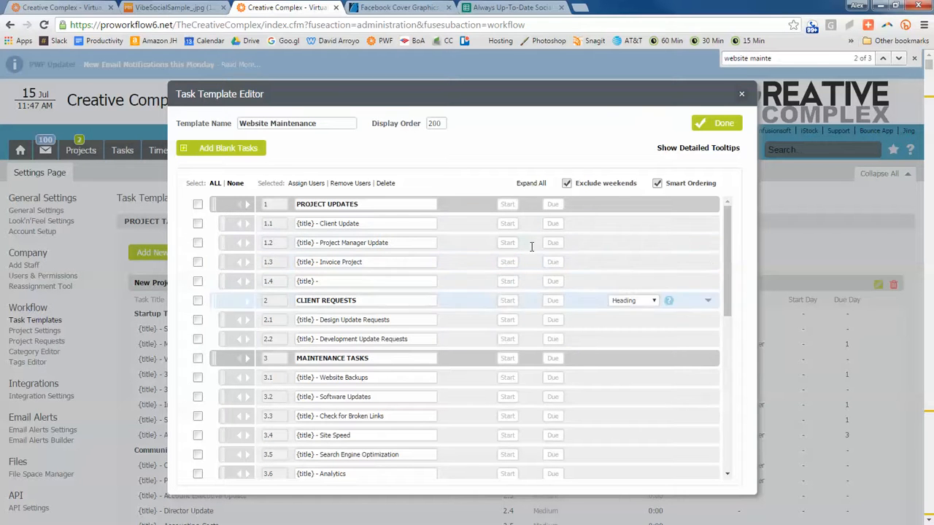
{"action": "left_click", "coordinate": [702, 125]}
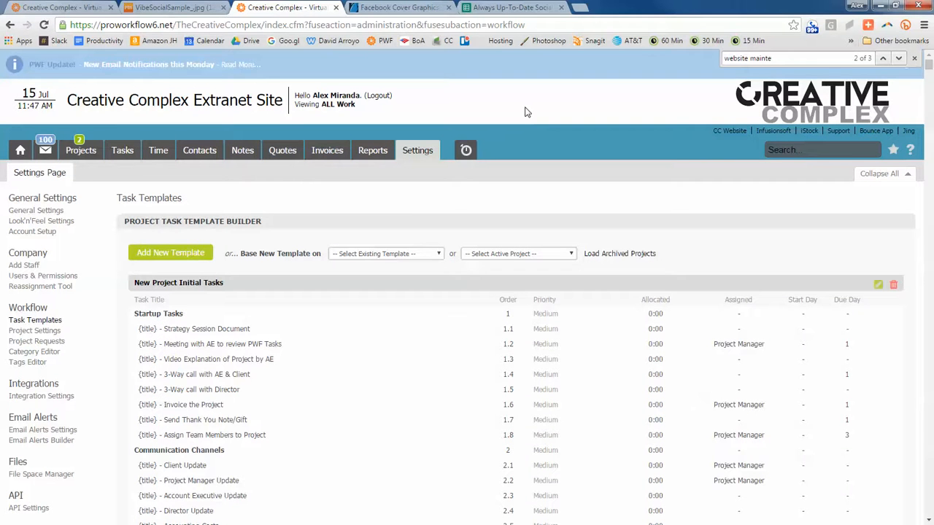
Collapse the template list, expand the Website Maintenance template and examine which users are assigned to its tasks
{"action": "left_click", "coordinate": [880, 175]}
{"action": "scroll", "coordinate": [447, 294], "scroll_direction": "down", "scroll_amount": 5}
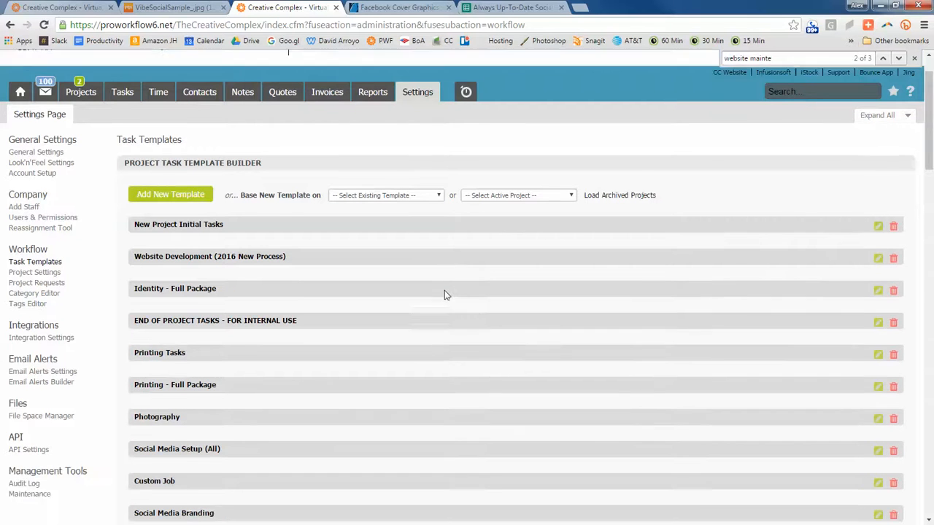
{"action": "scroll", "coordinate": [445, 294], "scroll_direction": "down", "scroll_amount": 2}
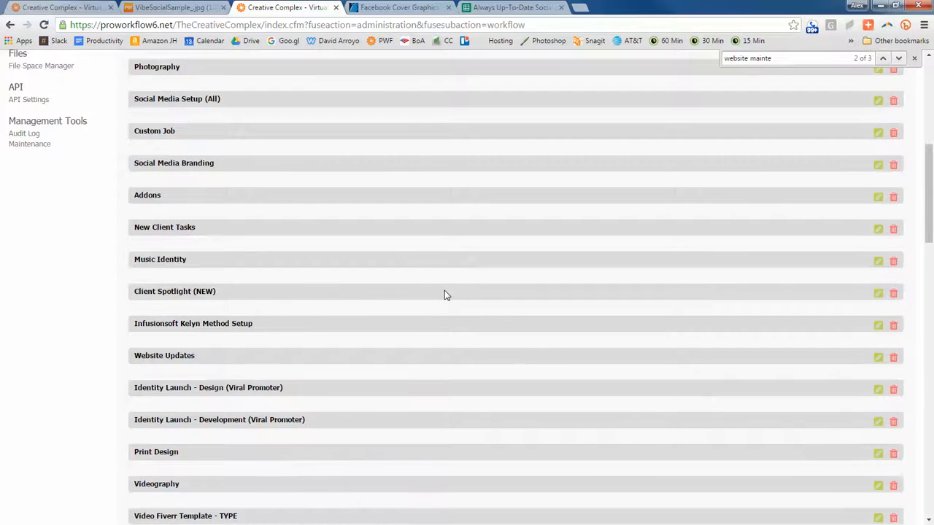
{"action": "scroll", "coordinate": [211, 367], "scroll_direction": "down", "scroll_amount": 2}
{"action": "scroll", "coordinate": [214, 375], "scroll_direction": "down", "scroll_amount": 3}
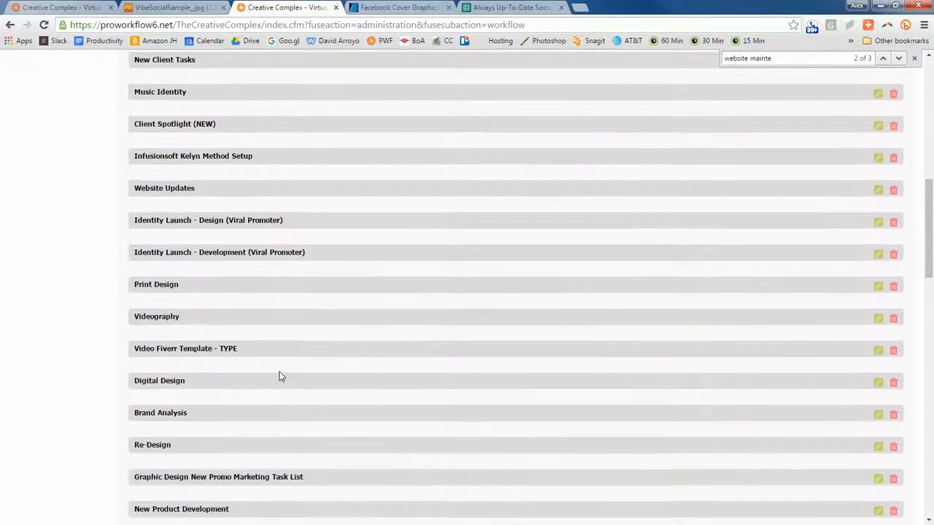
{"action": "scroll", "coordinate": [444, 294], "scroll_direction": "down", "scroll_amount": 2}
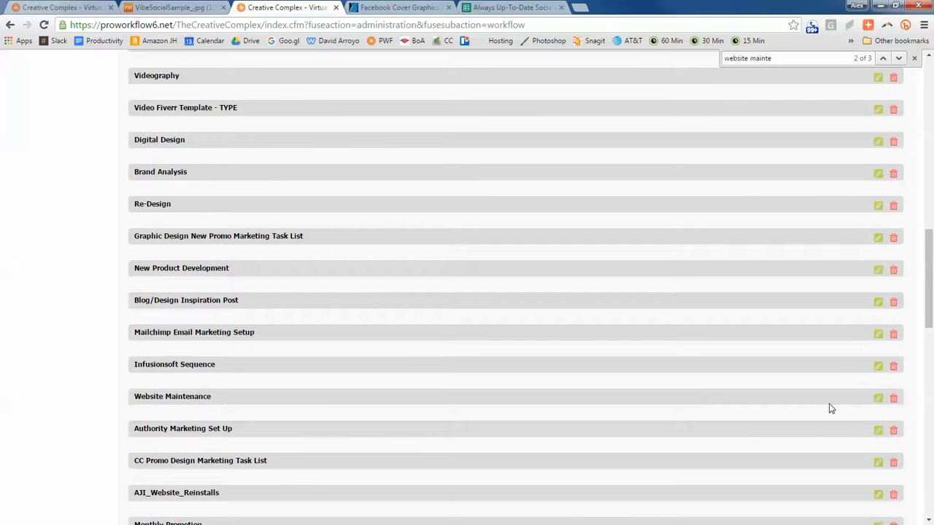
{"action": "left_click", "coordinate": [810, 403]}
{"action": "scroll", "coordinate": [402, 304], "scroll_direction": "down", "scroll_amount": 4}
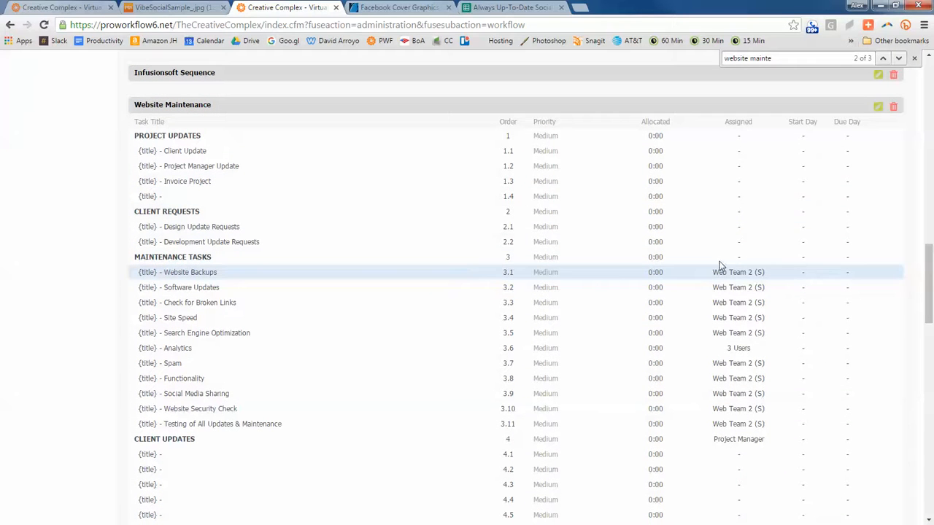
{"action": "left_click_drag", "start_coordinate": [709, 274], "coordinate": [771, 440]}
{"action": "left_click", "coordinate": [775, 400]}
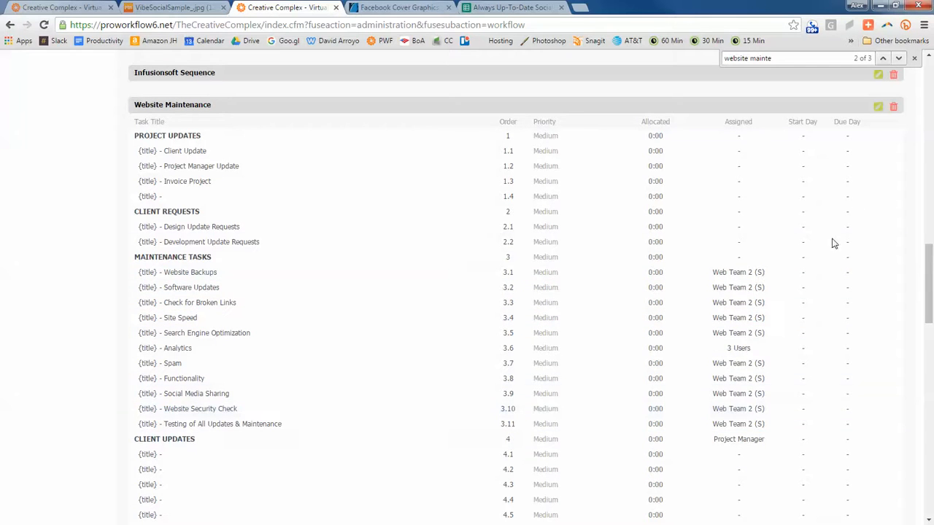
Remove all assigned users from every task in the Website Maintenance template and save the template
{"action": "left_click", "coordinate": [879, 107]}
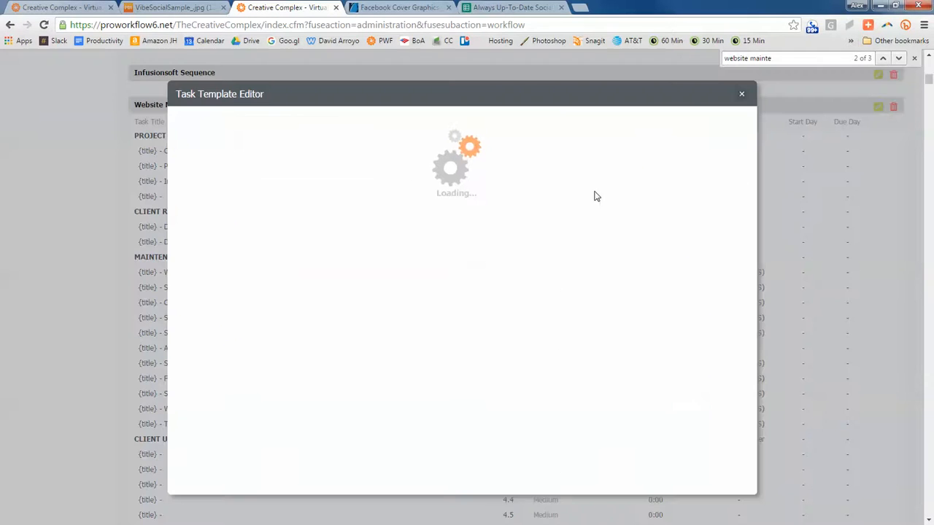
{"action": "scroll", "coordinate": [608, 308], "scroll_direction": "down", "scroll_amount": 6}
{"action": "scroll", "coordinate": [611, 304], "scroll_direction": "up", "scroll_amount": 2}
{"action": "scroll", "coordinate": [612, 305], "scroll_direction": "up", "scroll_amount": 1}
{"action": "scroll", "coordinate": [563, 296], "scroll_direction": "down", "scroll_amount": 4}
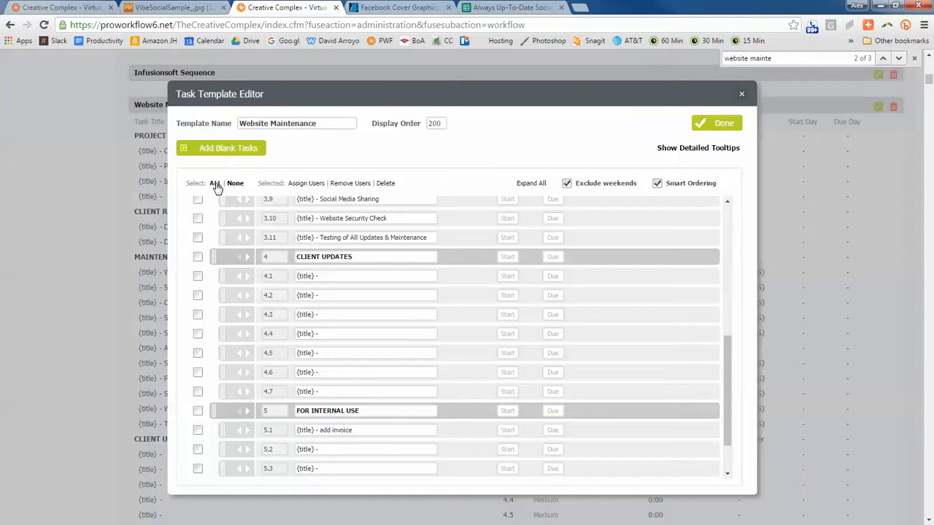
{"action": "left_click", "coordinate": [214, 184]}
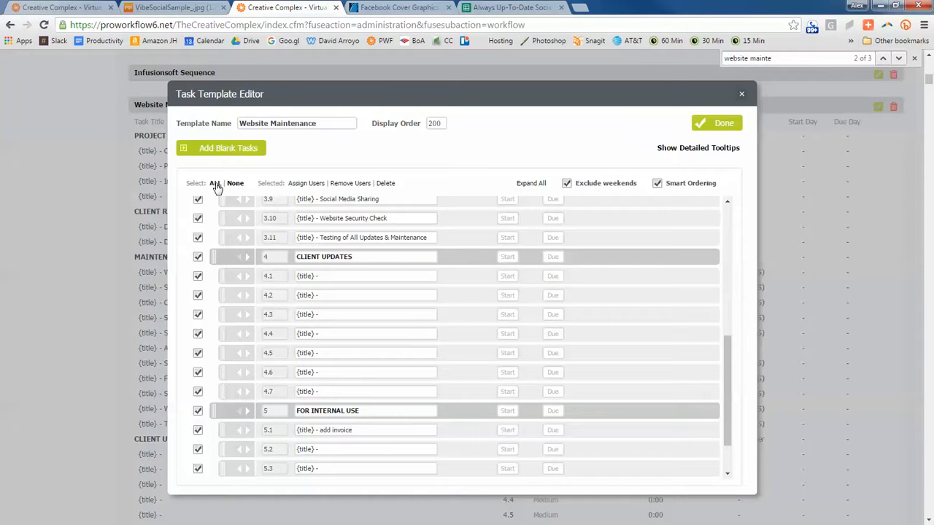
{"action": "left_click", "coordinate": [348, 184]}
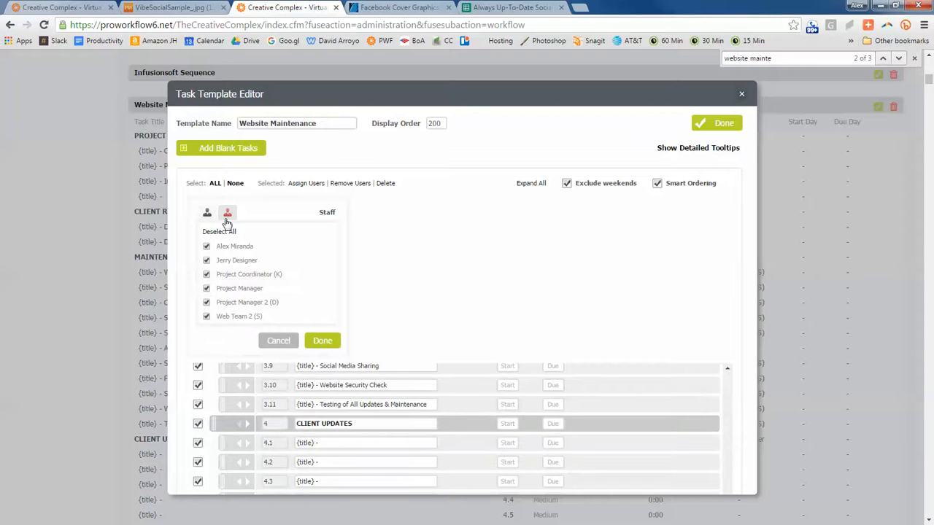
{"action": "left_click", "coordinate": [227, 212]}
{"action": "left_click", "coordinate": [223, 232]}
{"action": "left_click", "coordinate": [323, 351]}
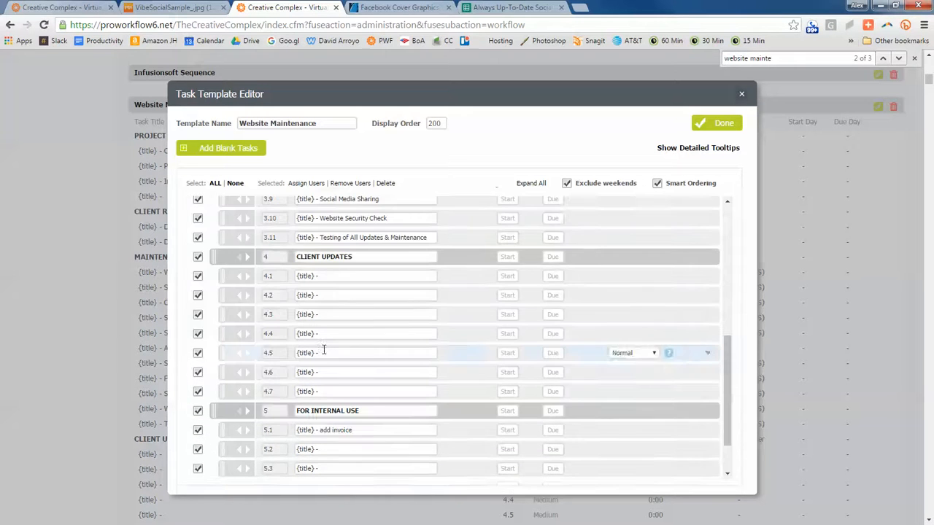
{"action": "left_click", "coordinate": [706, 129]}
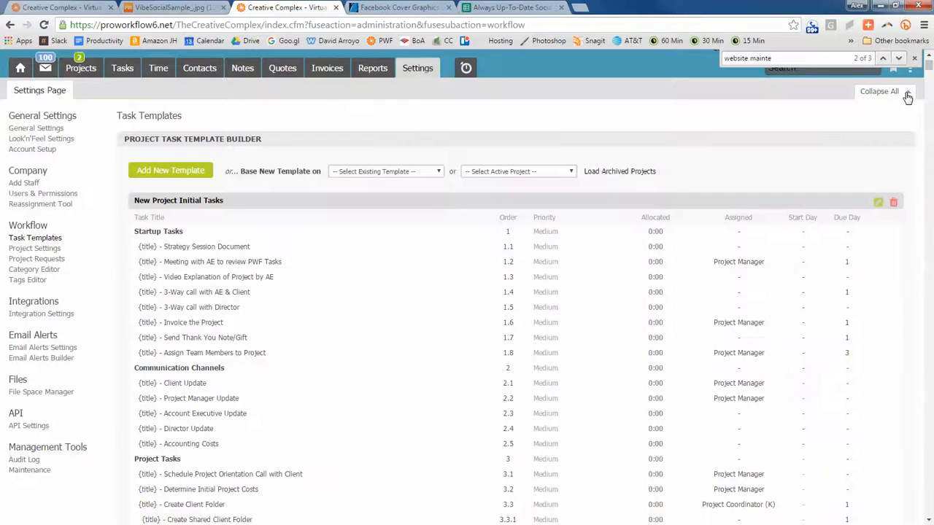
Review the Website Maintenance template's tasks and their assignments from PROJECT UPDATES through FOR INTERNAL USE, then collapse it again
{"action": "left_click", "coordinate": [893, 100]}
{"action": "scroll", "coordinate": [749, 183], "scroll_direction": "down", "scroll_amount": 8}
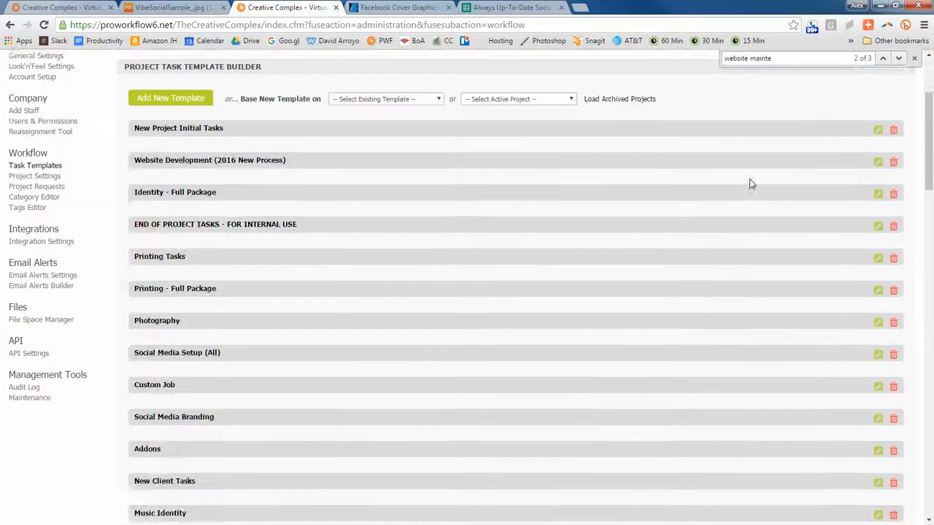
{"action": "scroll", "coordinate": [707, 278], "scroll_direction": "down", "scroll_amount": 4}
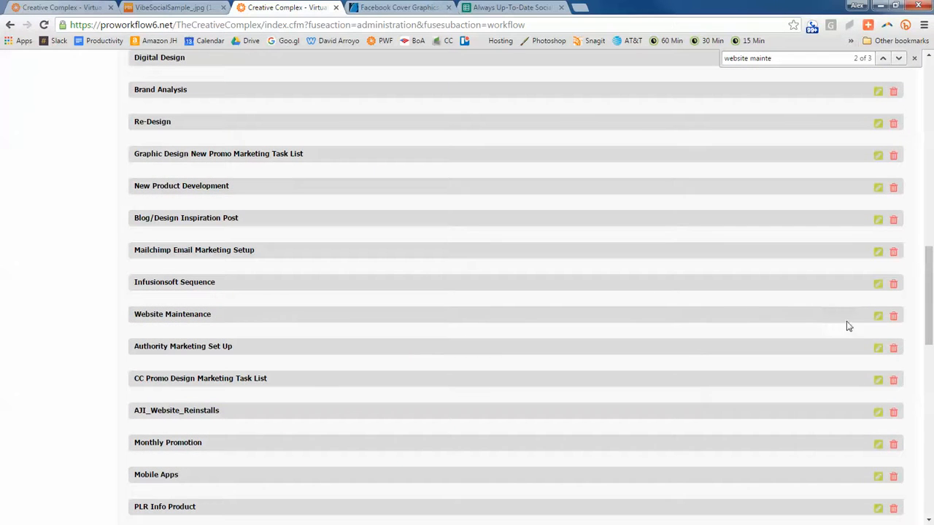
{"action": "left_click", "coordinate": [818, 316]}
{"action": "scroll", "coordinate": [709, 304], "scroll_direction": "down", "scroll_amount": 4}
{"action": "scroll", "coordinate": [661, 171], "scroll_direction": "down", "scroll_amount": 2}
{"action": "scroll", "coordinate": [669, 261], "scroll_direction": "up", "scroll_amount": 2}
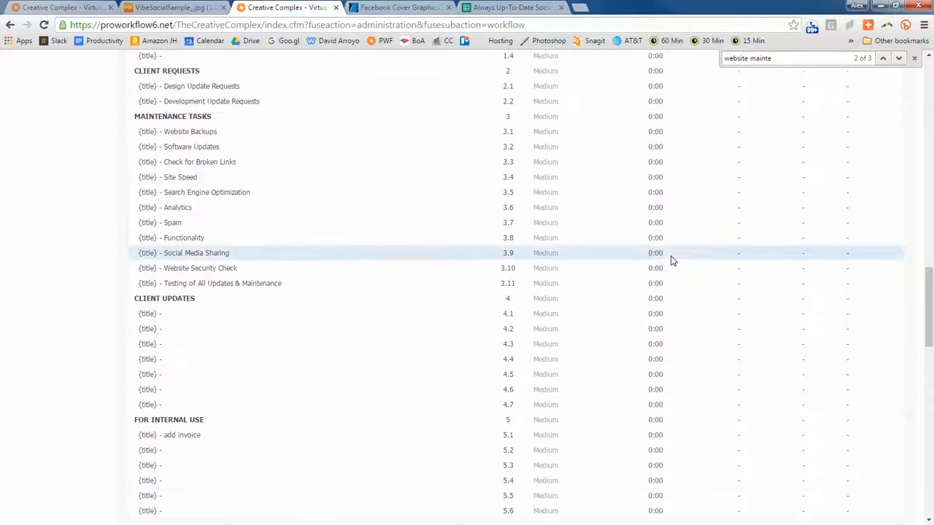
{"action": "scroll", "coordinate": [672, 259], "scroll_direction": "up", "scroll_amount": 3}
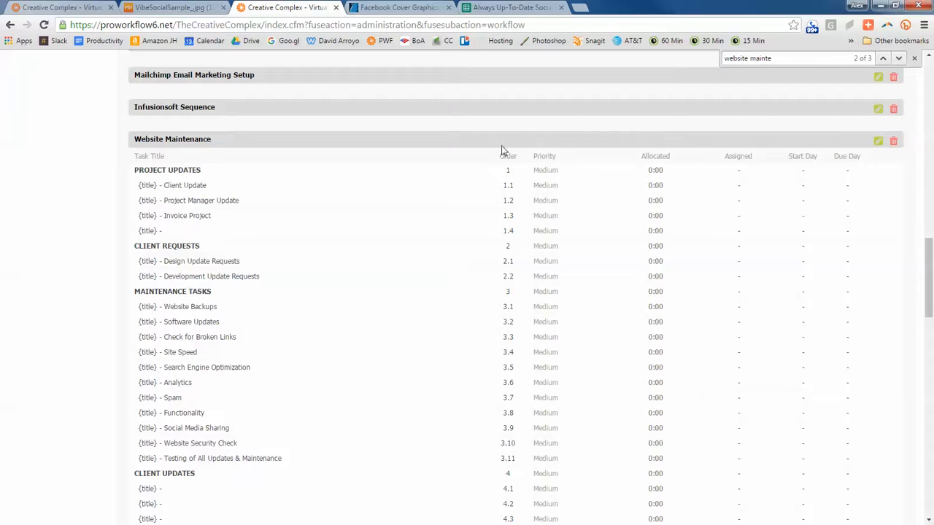
{"action": "scroll", "coordinate": [512, 148], "scroll_direction": "up", "scroll_amount": 1}
{"action": "left_click", "coordinate": [834, 204]}
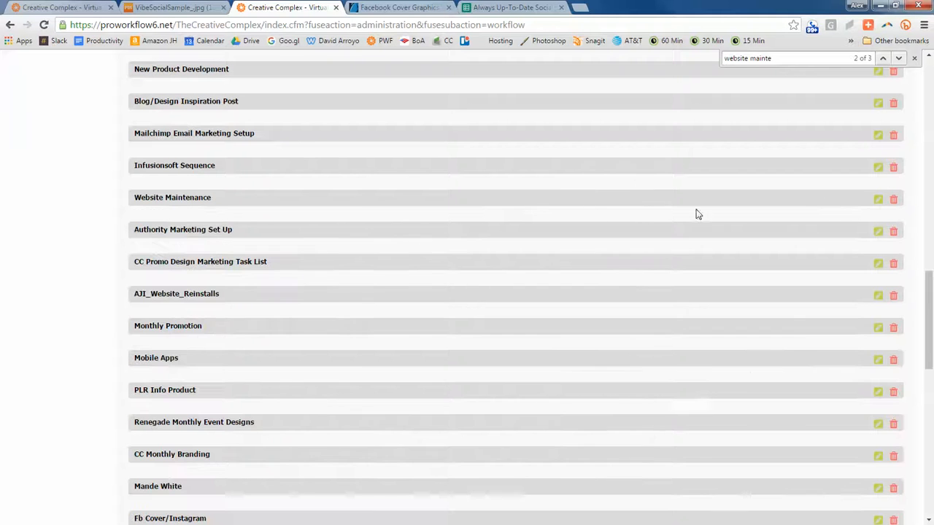
Look through the list of task templates to check where Website Maintenance sits among the others
{"action": "scroll", "coordinate": [523, 206], "scroll_direction": "up", "scroll_amount": 3}
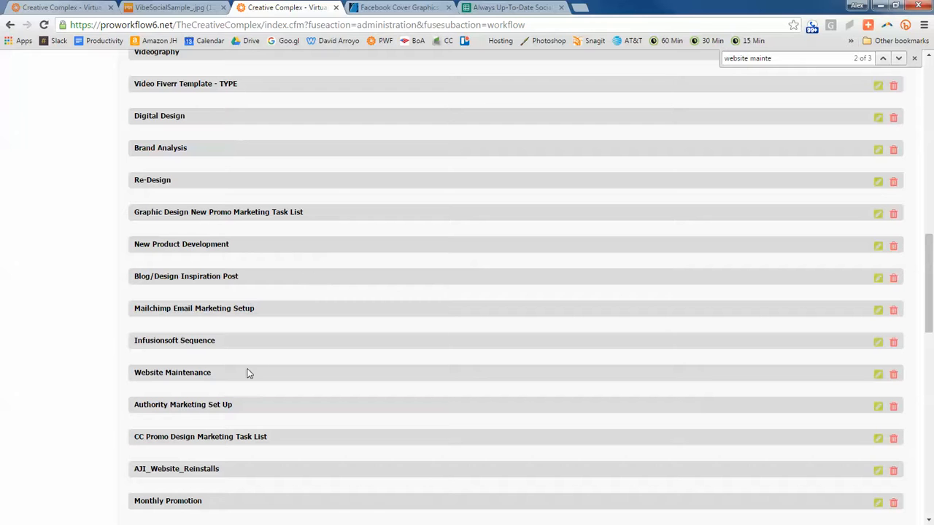
{"action": "triple_click", "coordinate": [195, 373]}
{"action": "left_click", "coordinate": [268, 365]}
{"action": "scroll", "coordinate": [202, 367], "scroll_direction": "up", "scroll_amount": 10}
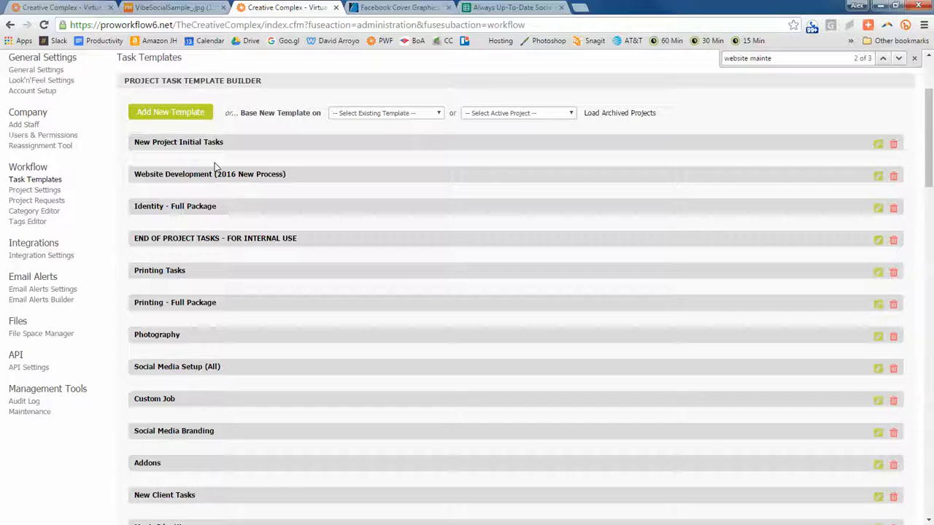
{"action": "scroll", "coordinate": [214, 165], "scroll_direction": "down", "scroll_amount": 6}
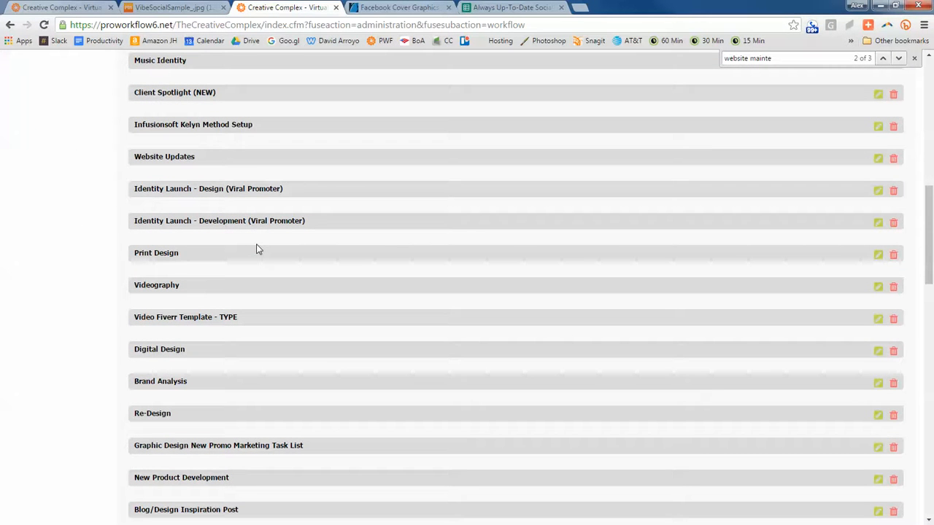
{"action": "scroll", "coordinate": [252, 306], "scroll_direction": "down", "scroll_amount": 1}
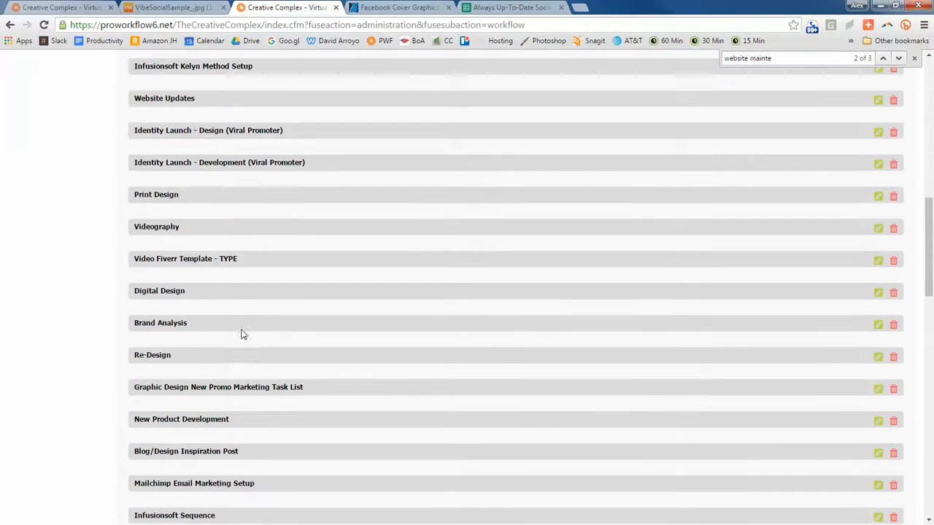
{"action": "scroll", "coordinate": [311, 309], "scroll_direction": "up", "scroll_amount": 2}
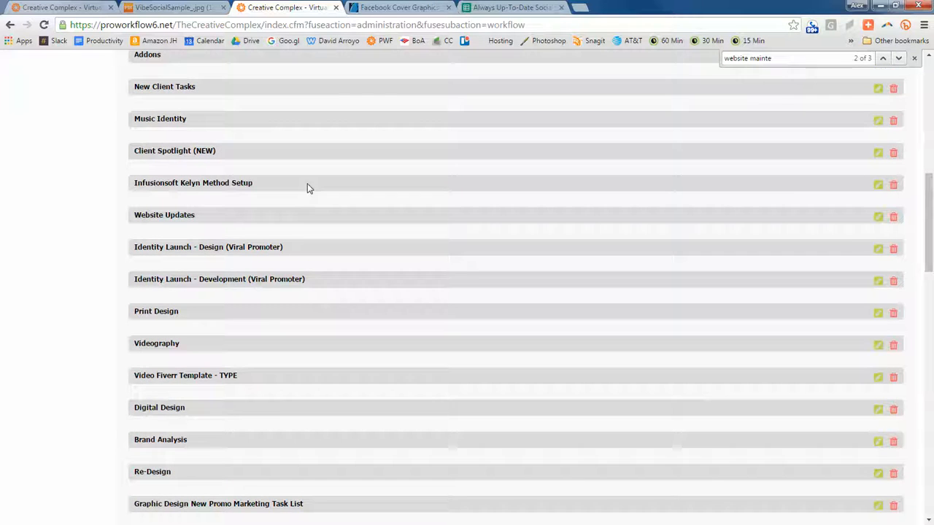
{"action": "scroll", "coordinate": [263, 219], "scroll_direction": "up", "scroll_amount": 8}
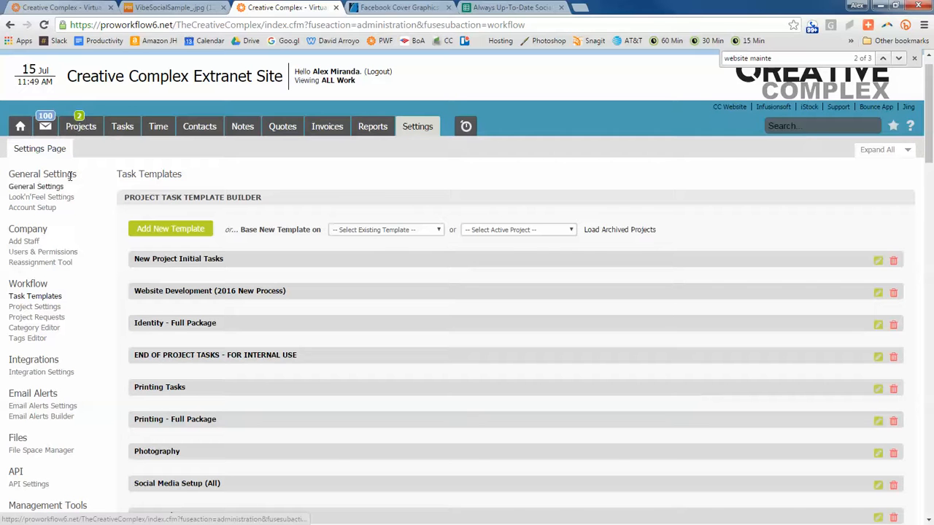
Start adding a new project from the projects page and go to its task template options
{"action": "left_click", "coordinate": [20, 129]}
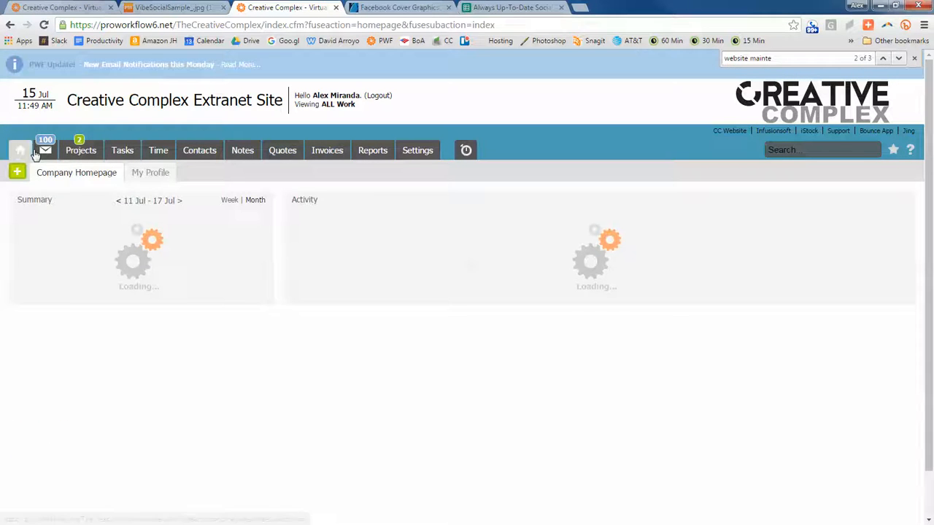
{"action": "left_click", "coordinate": [80, 151]}
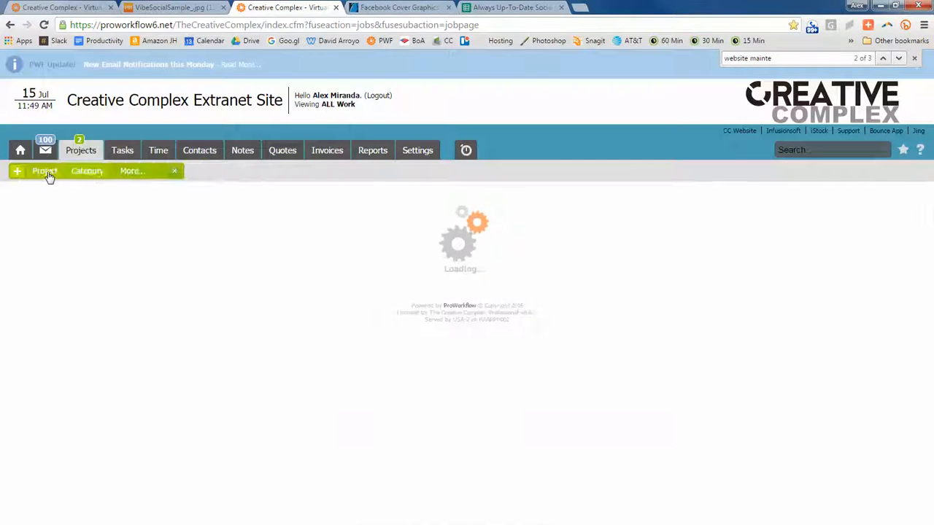
{"action": "left_click", "coordinate": [21, 175]}
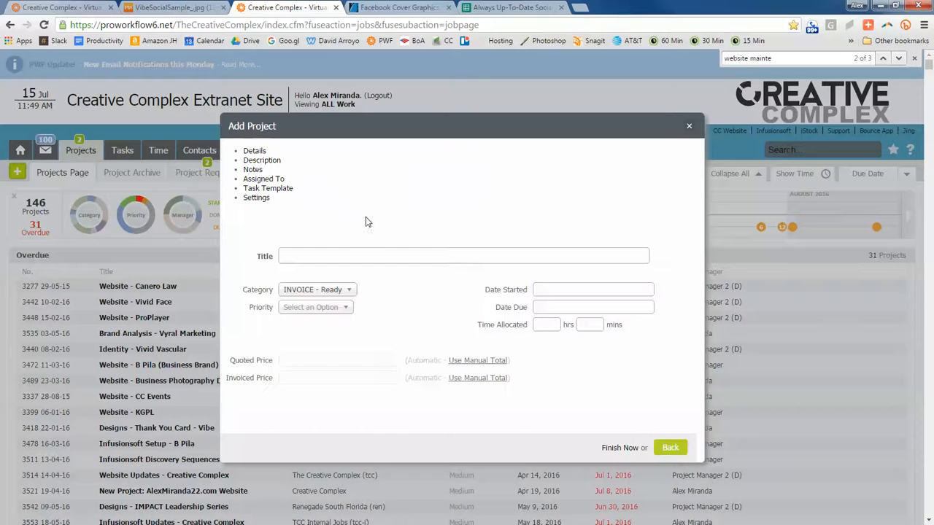
{"action": "left_click", "coordinate": [369, 251]}
{"action": "left_click", "coordinate": [267, 188]}
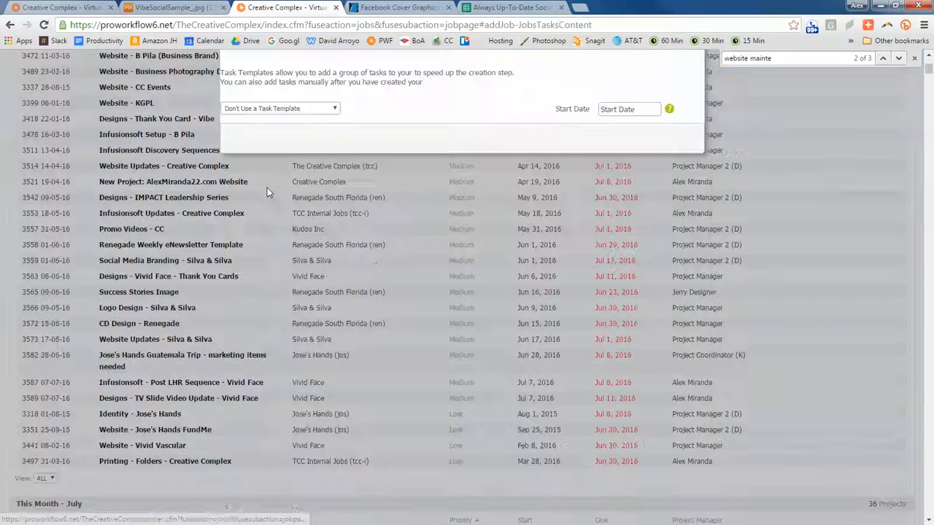
Choose the Website Maintenance task template for the new project, then close the project form without saving
{"action": "left_click", "coordinate": [304, 108]}
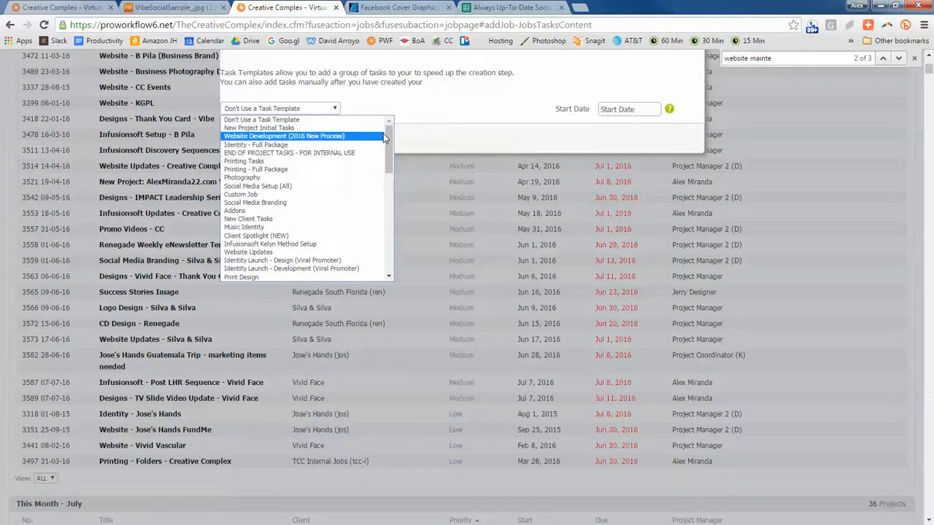
{"action": "scroll", "coordinate": [379, 231], "scroll_direction": "down", "scroll_amount": 6}
{"action": "scroll", "coordinate": [382, 248], "scroll_direction": "up", "scroll_amount": 10}
{"action": "left_click_drag", "start_coordinate": [391, 151], "coordinate": [391, 189]}
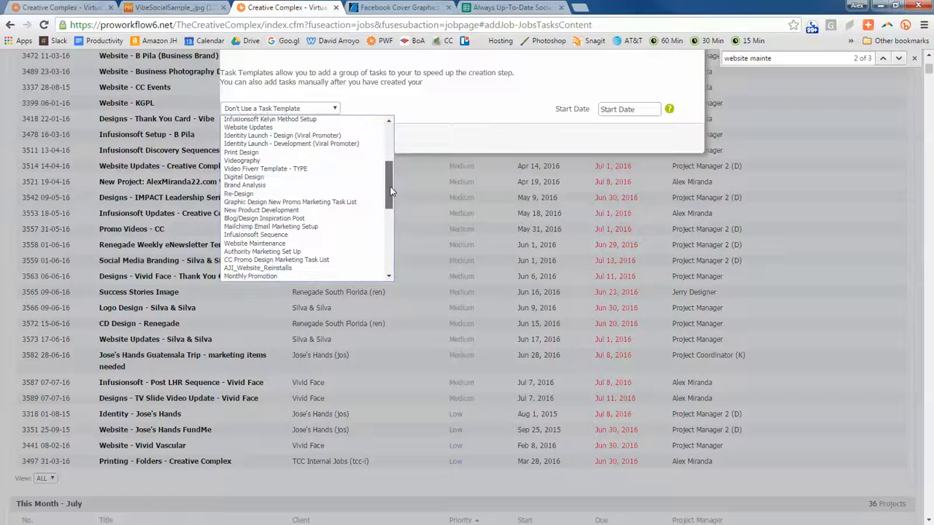
{"action": "left_click", "coordinate": [296, 245]}
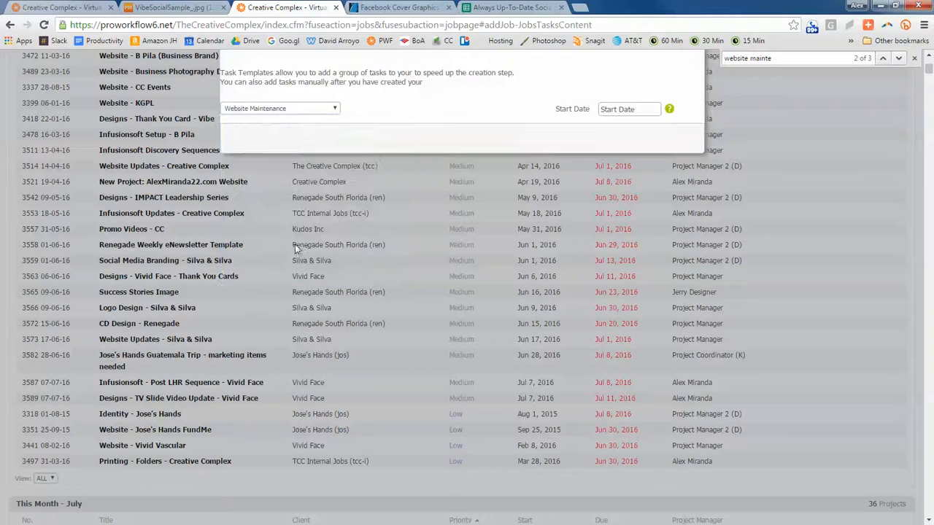
{"action": "scroll", "coordinate": [442, 94], "scroll_direction": "up", "scroll_amount": 5}
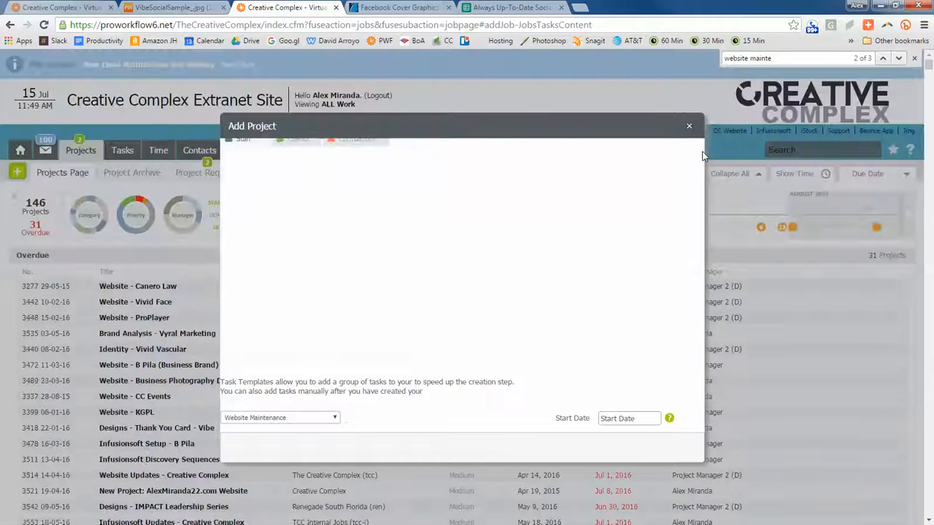
{"action": "left_click", "coordinate": [689, 127]}
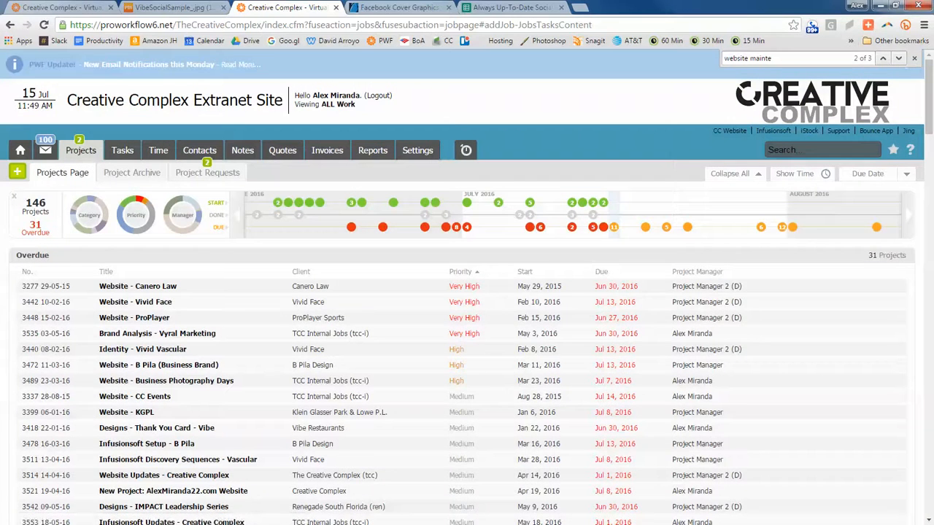